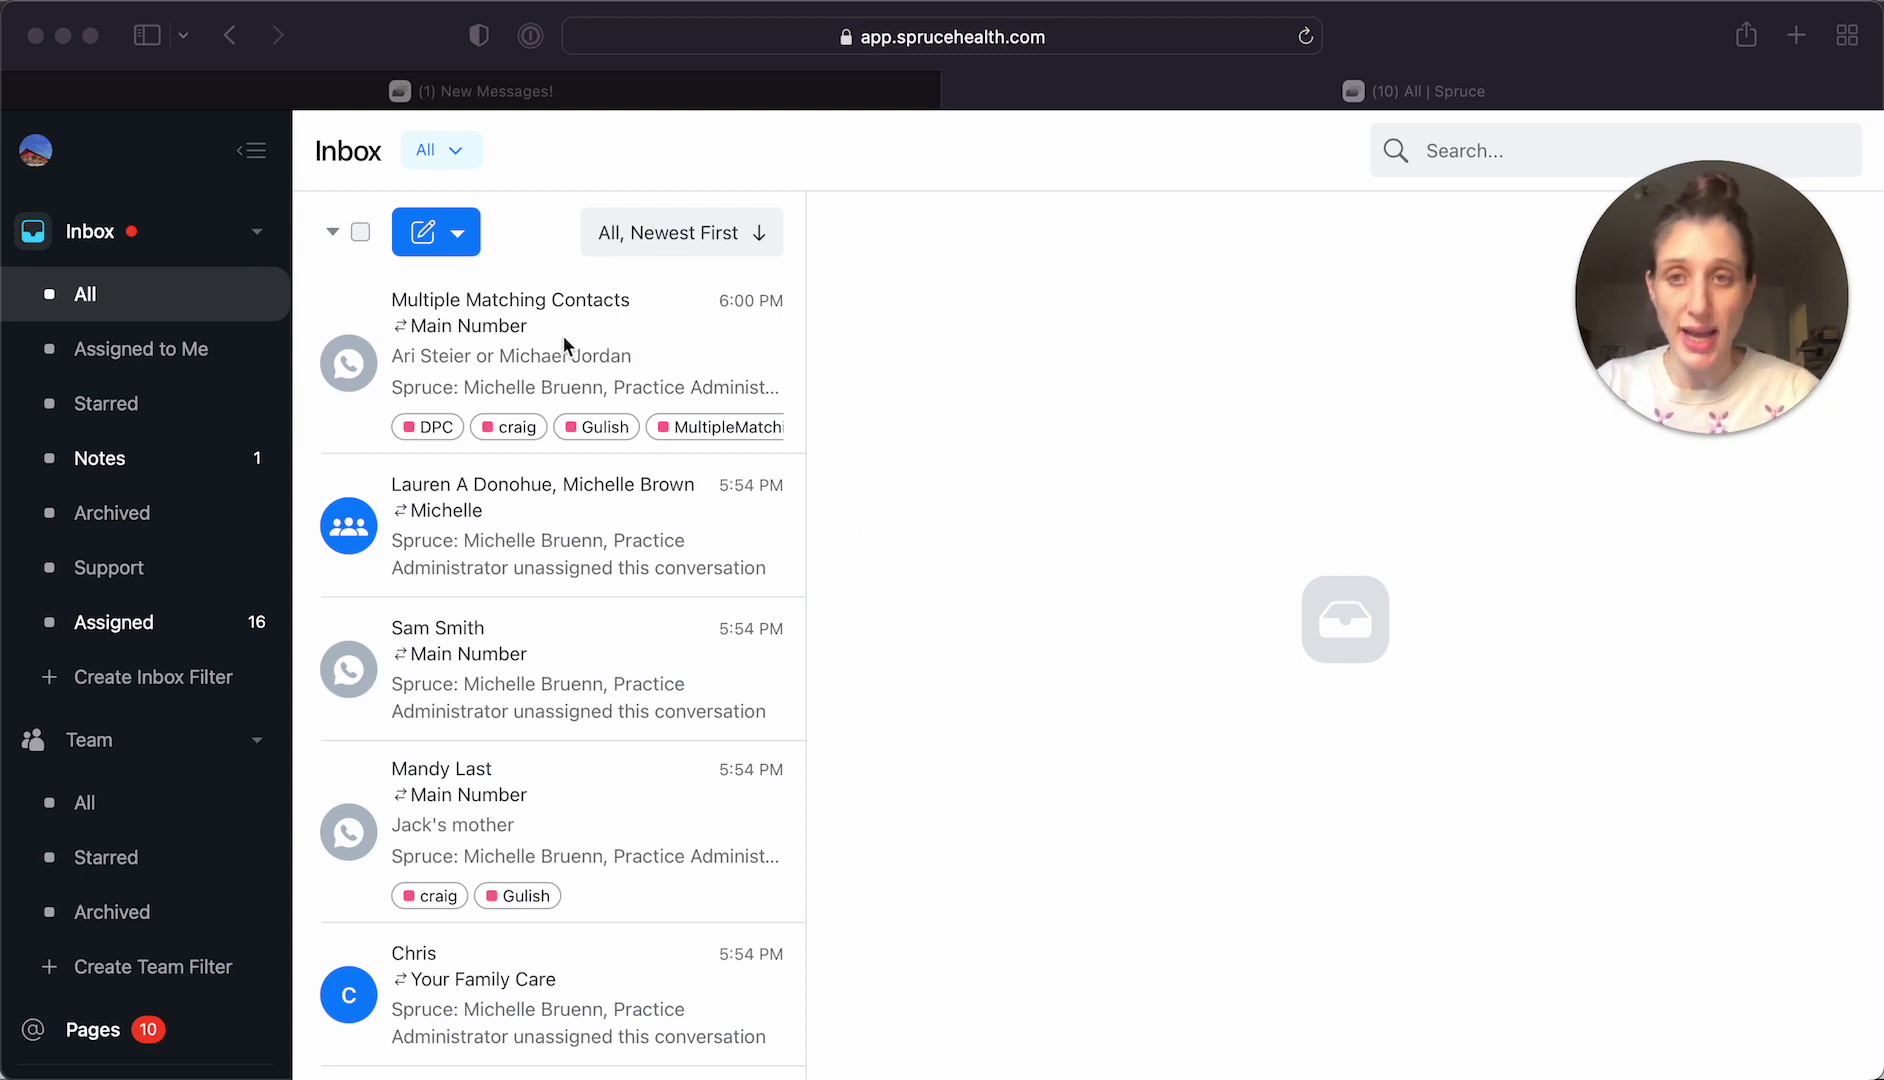
# Open the Multiple Matching Contacts conversation from the Spruce inbox
pyautogui.click(528, 355)
pyautogui.click(497, 358)
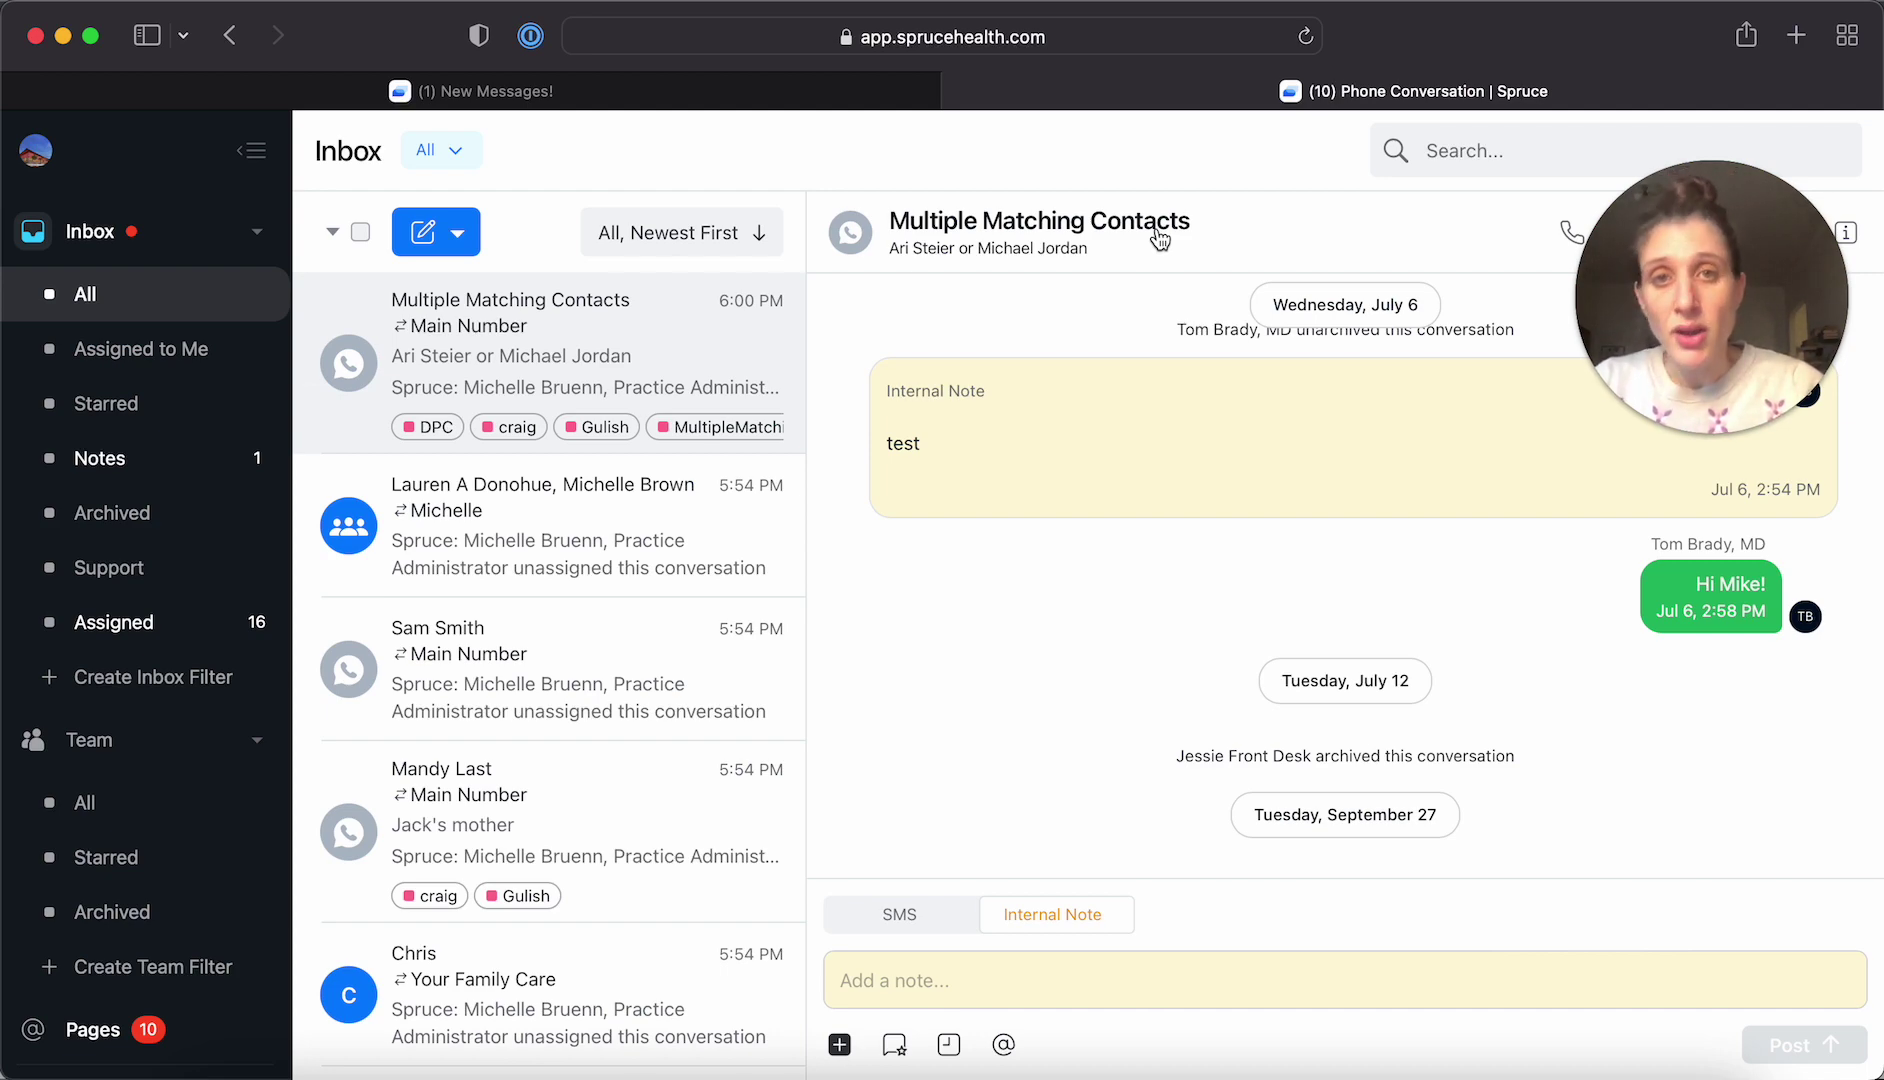
pyautogui.click(986, 231)
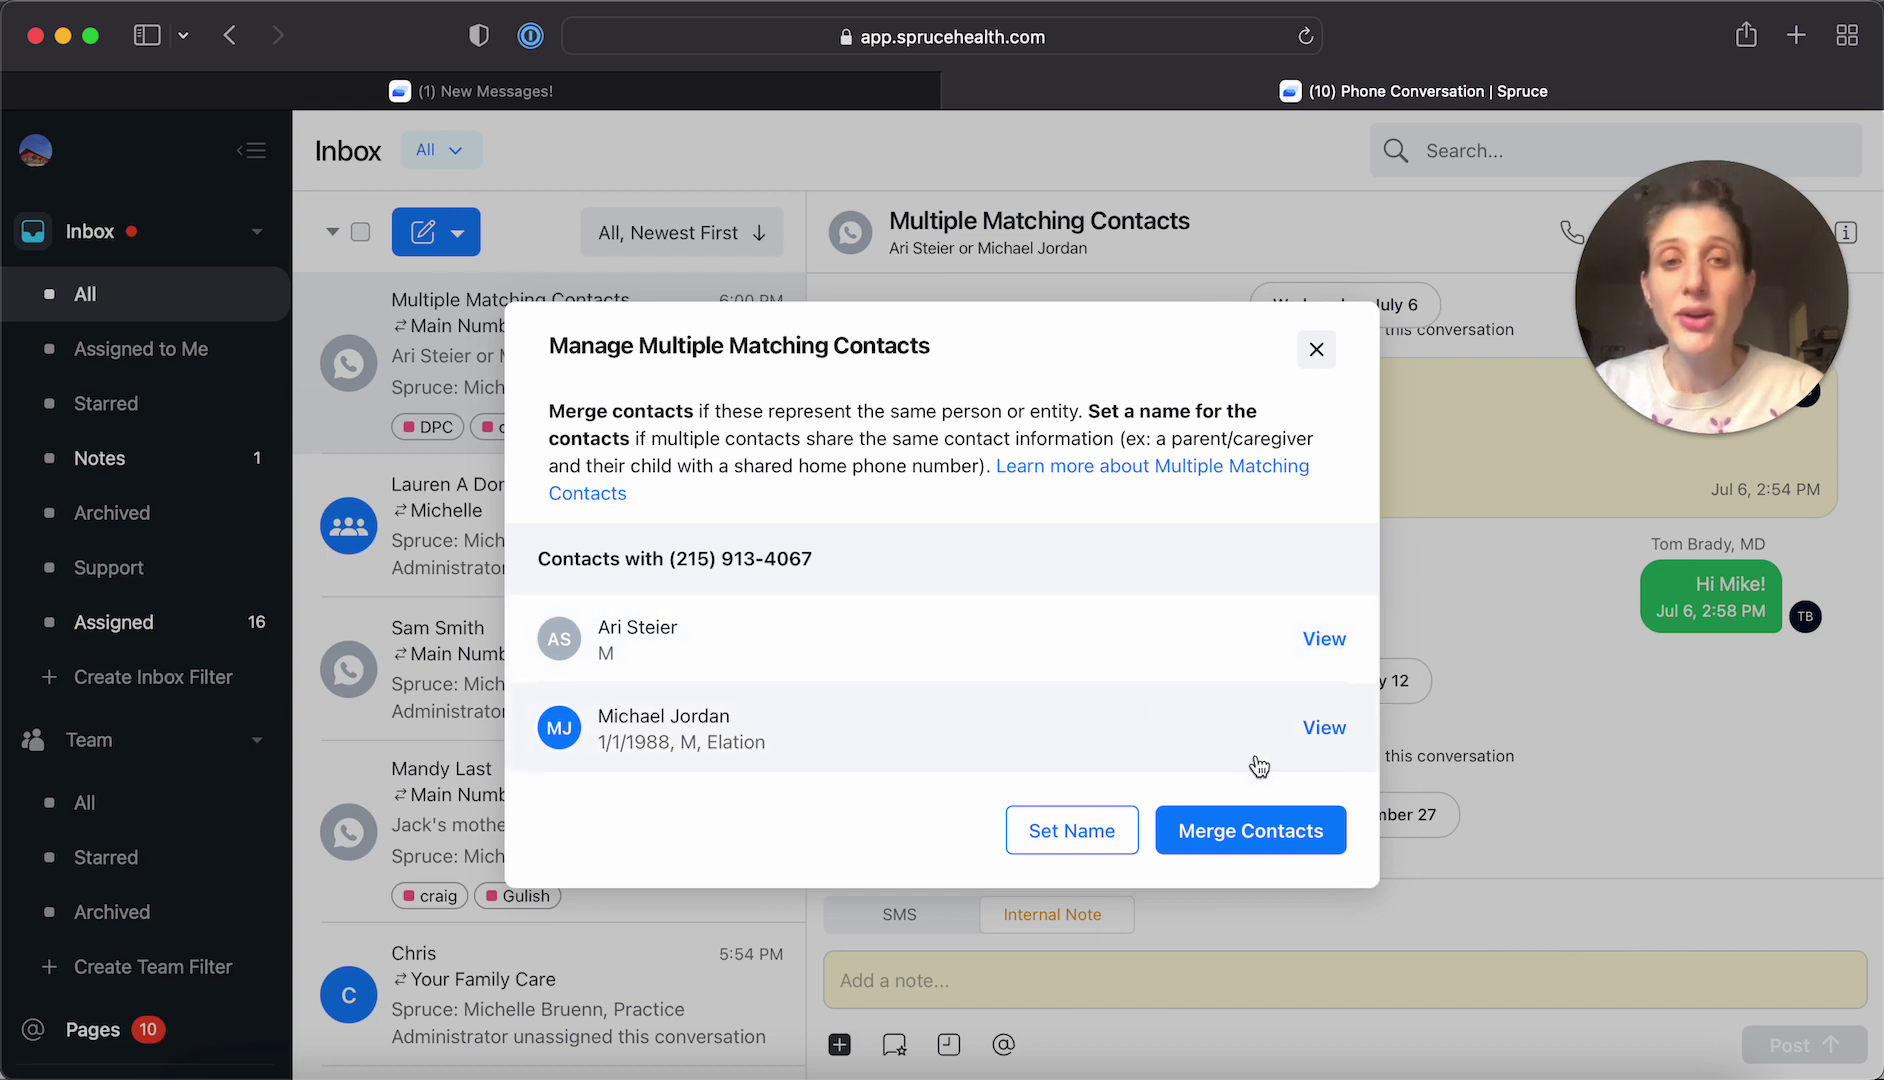
# Start merging the two shared-number contacts, checking the first contact's details card first
pyautogui.click(1250, 831)
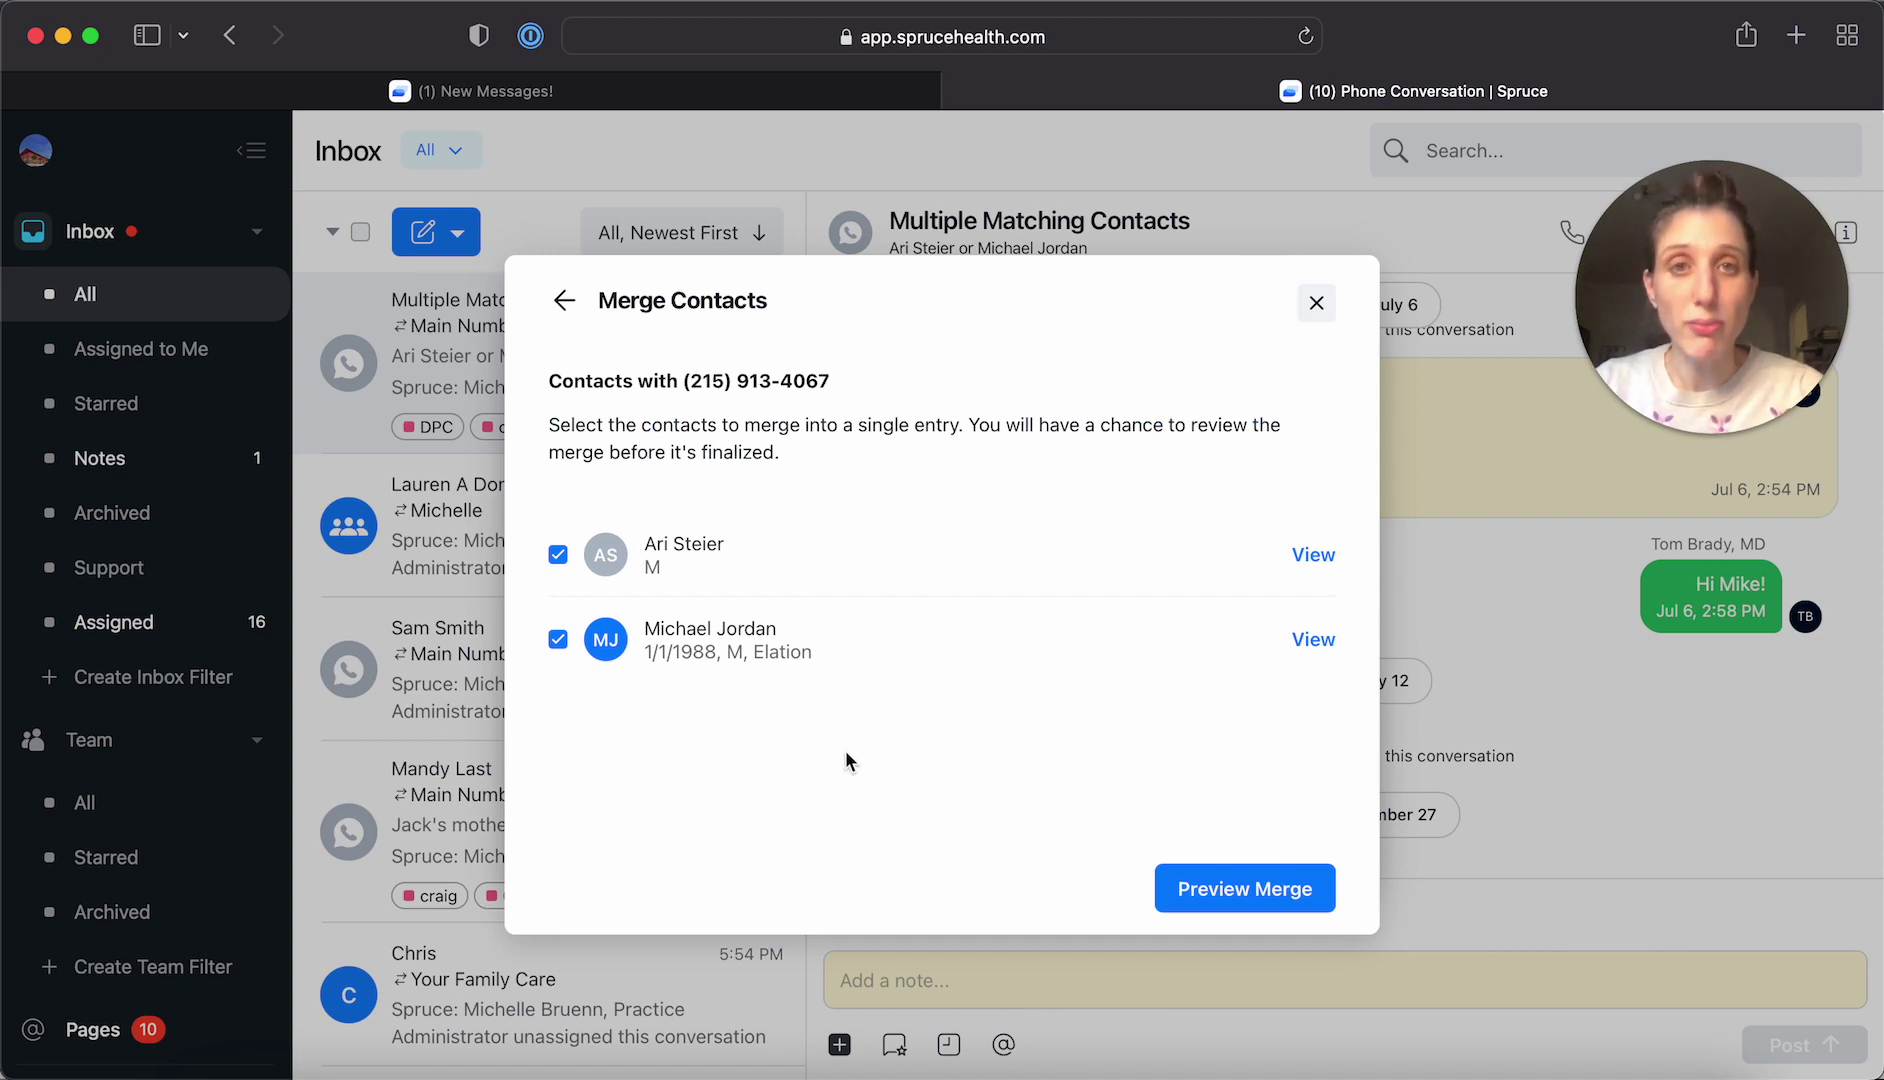
pyautogui.click(1313, 554)
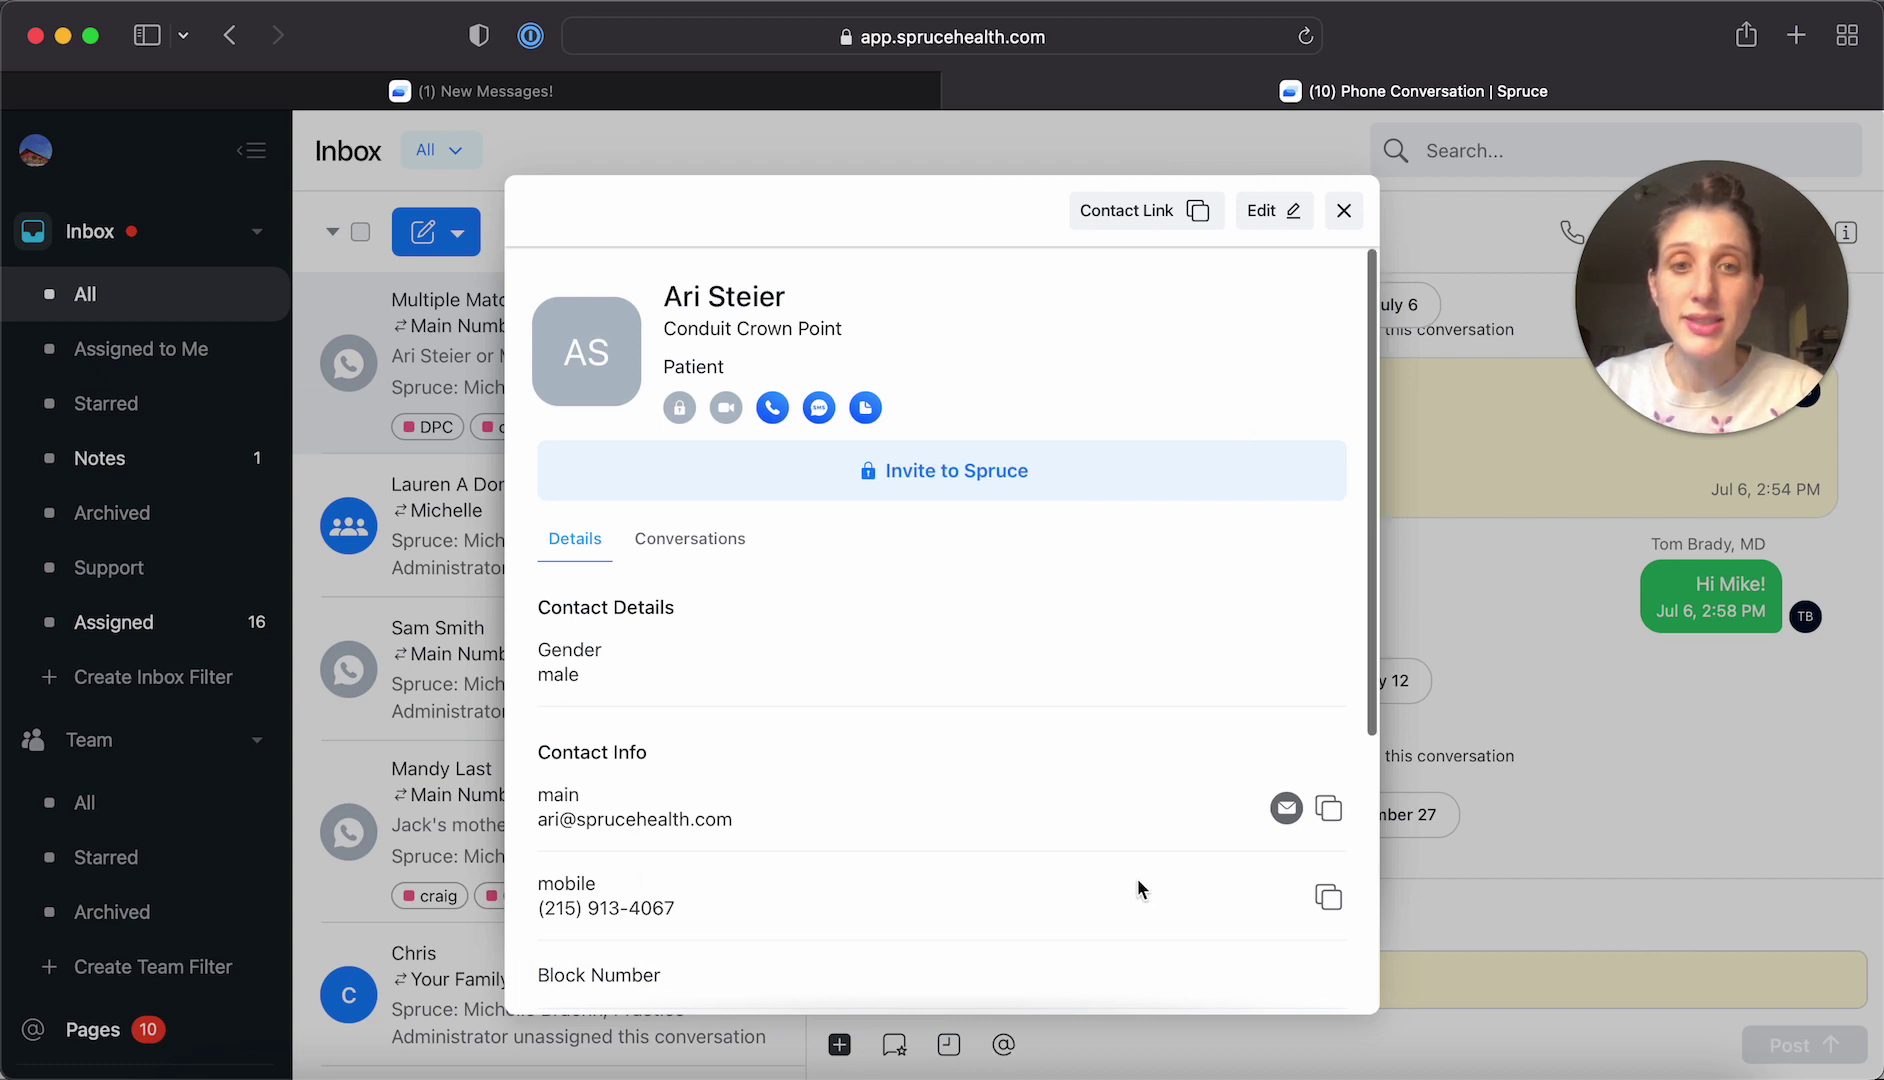
pyautogui.scroll(-5, 1136, 879)
pyautogui.scroll(-1, 1136, 879)
pyautogui.scroll(5, 1136, 879)
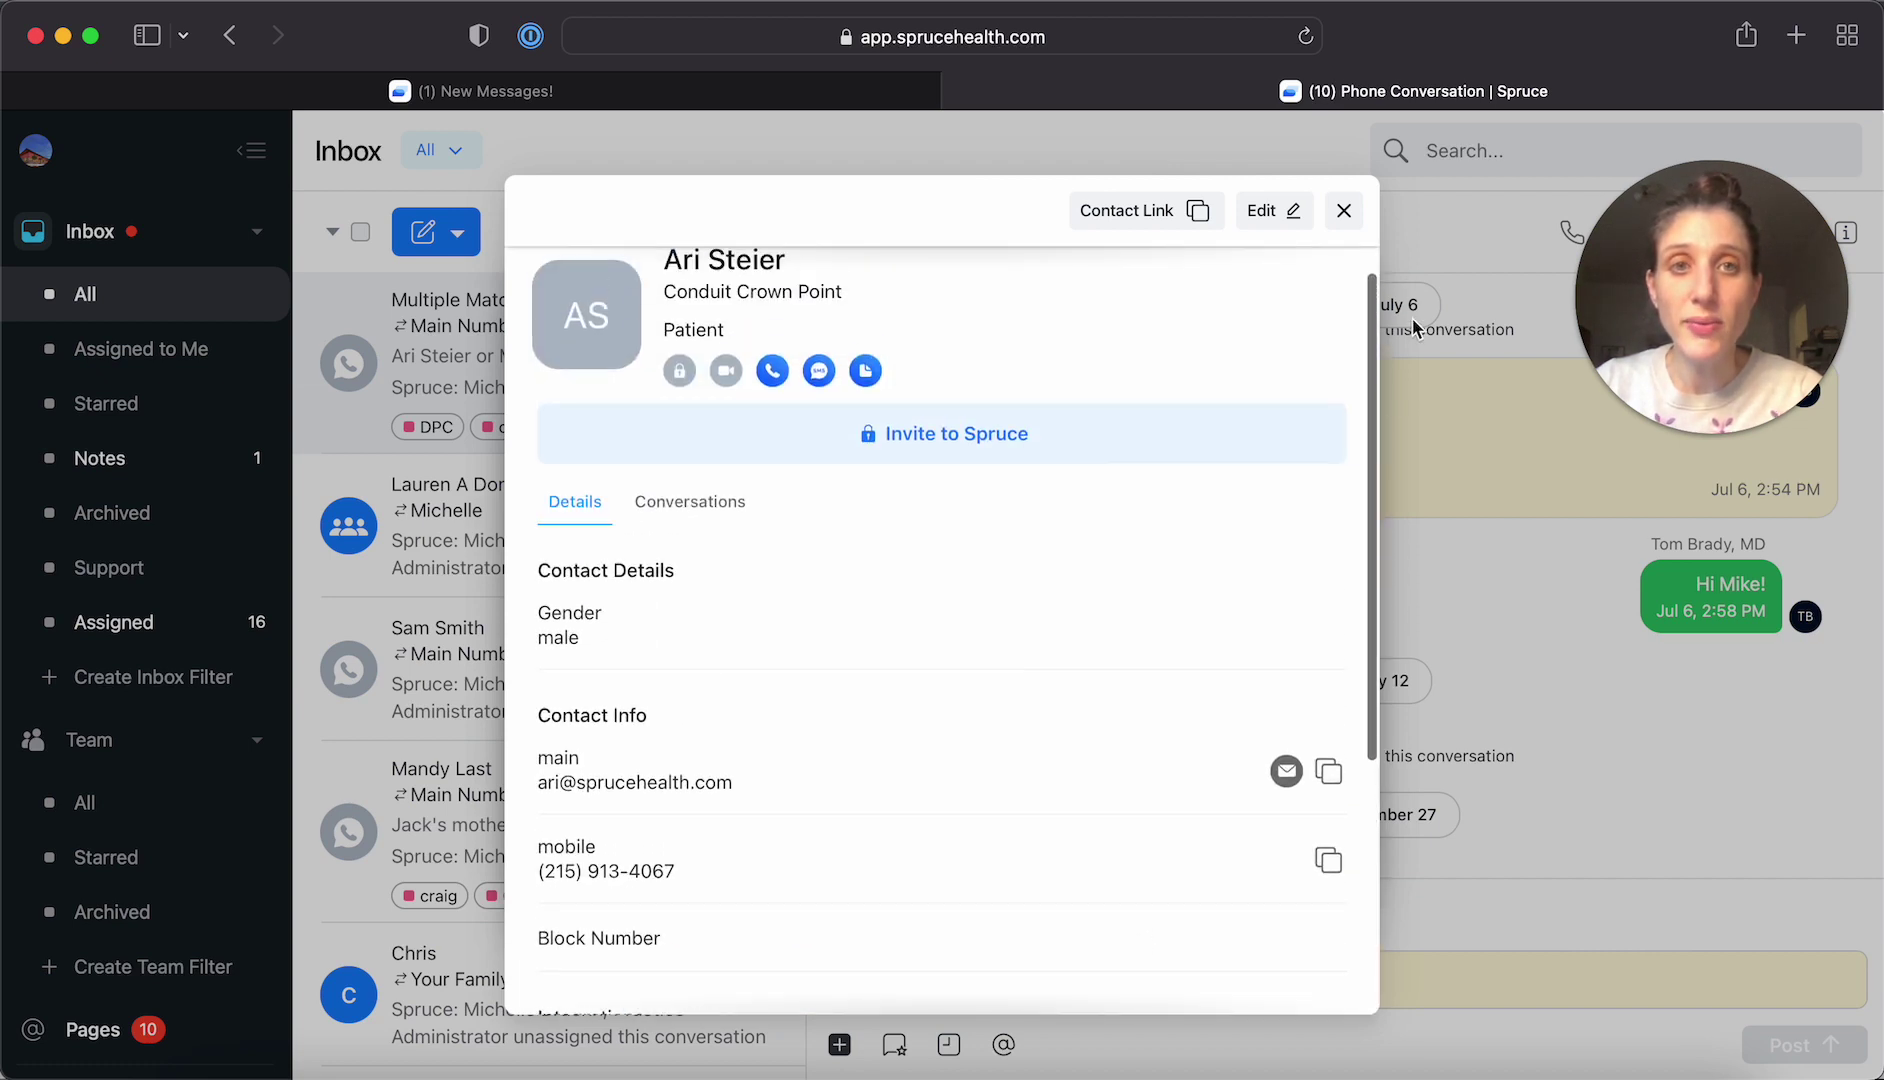
pyautogui.click(1347, 211)
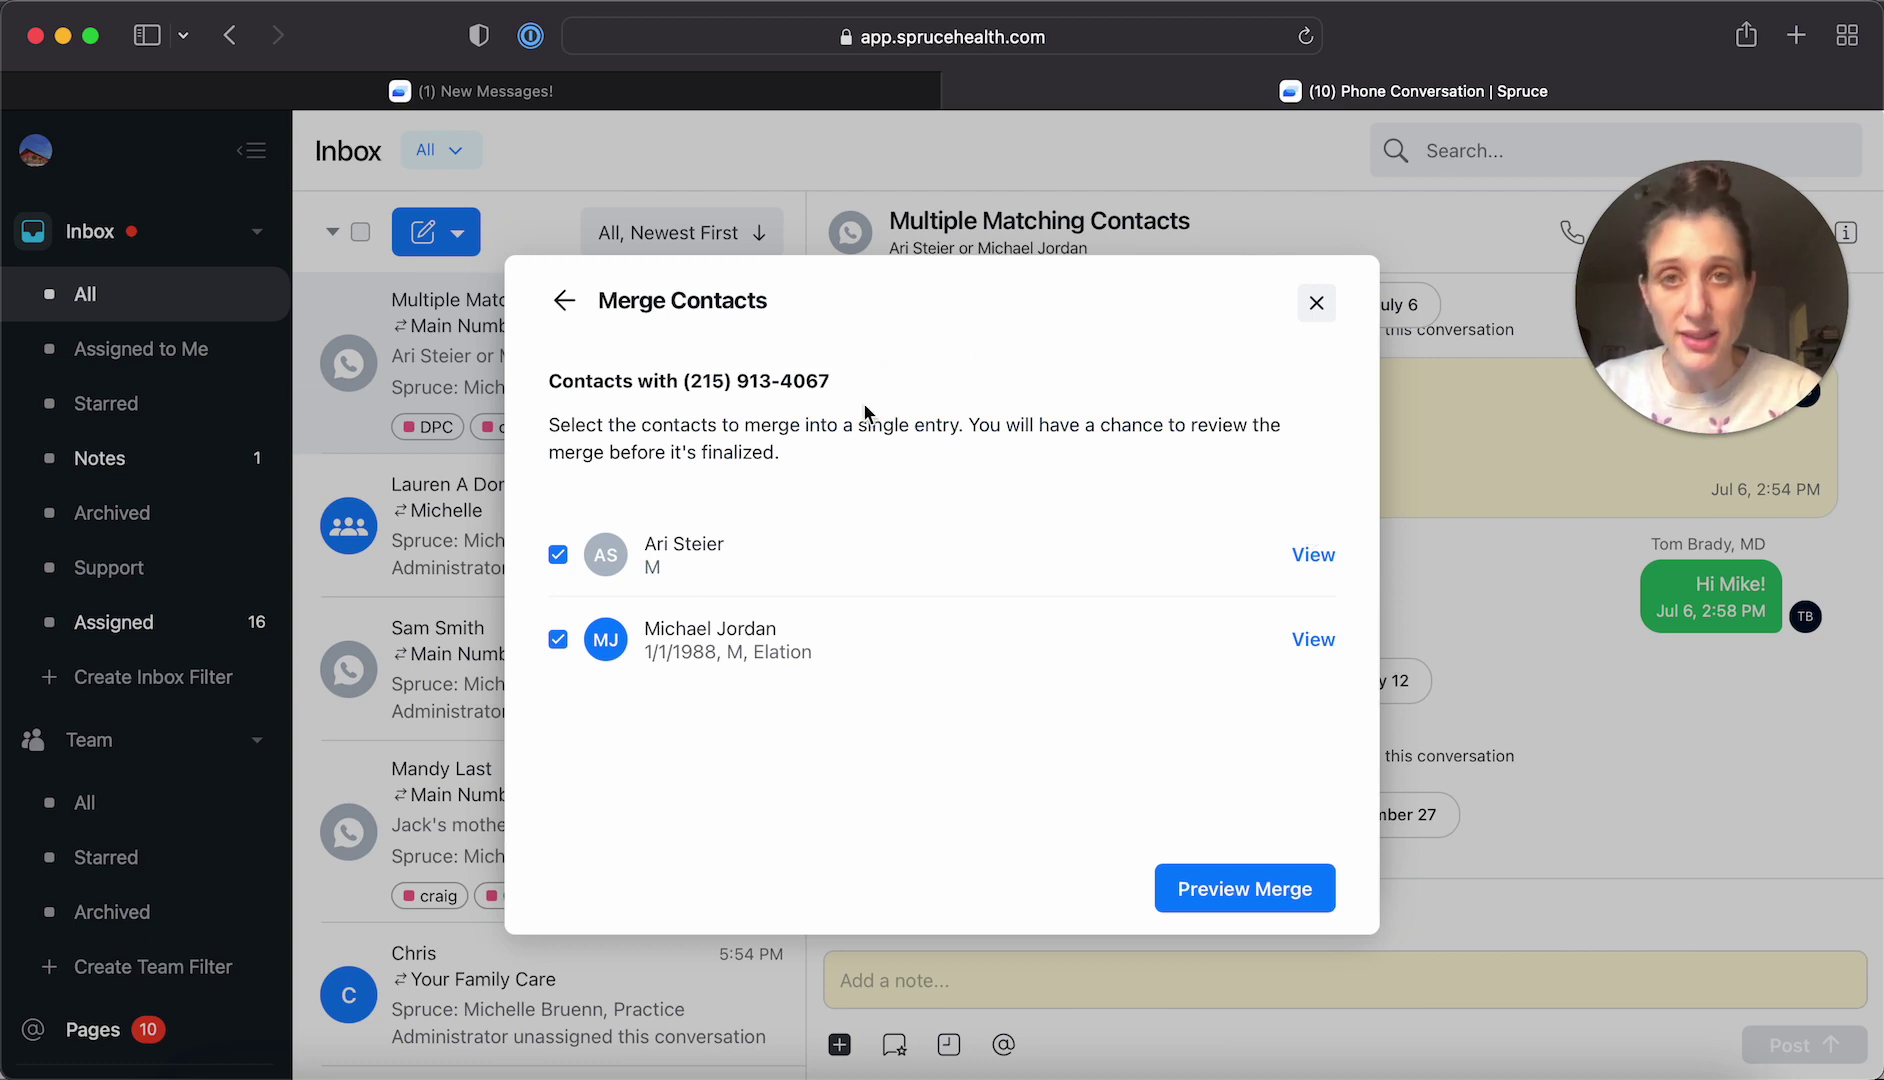
# Preview the merge and review the combined name, company, birth date, gender, phones and email
pyautogui.click(1233, 890)
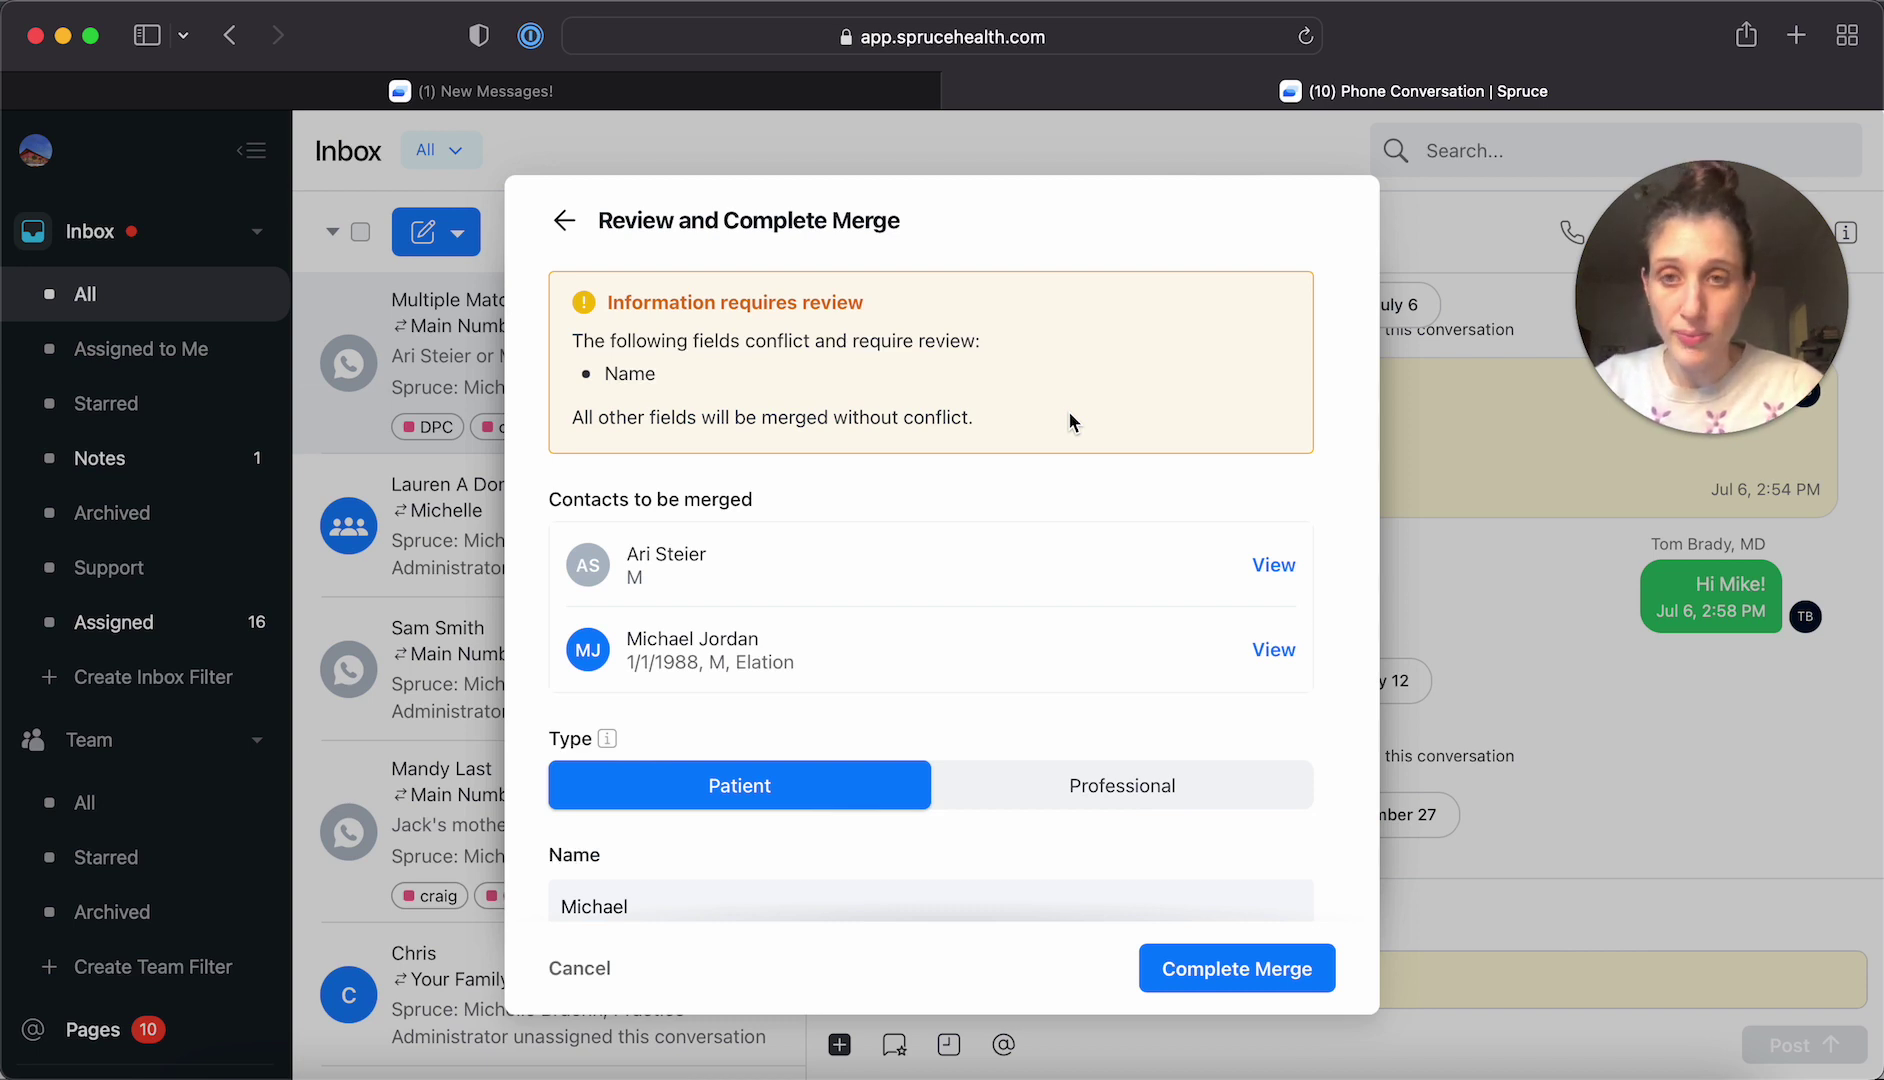
pyautogui.scroll(-1, 840, 369)
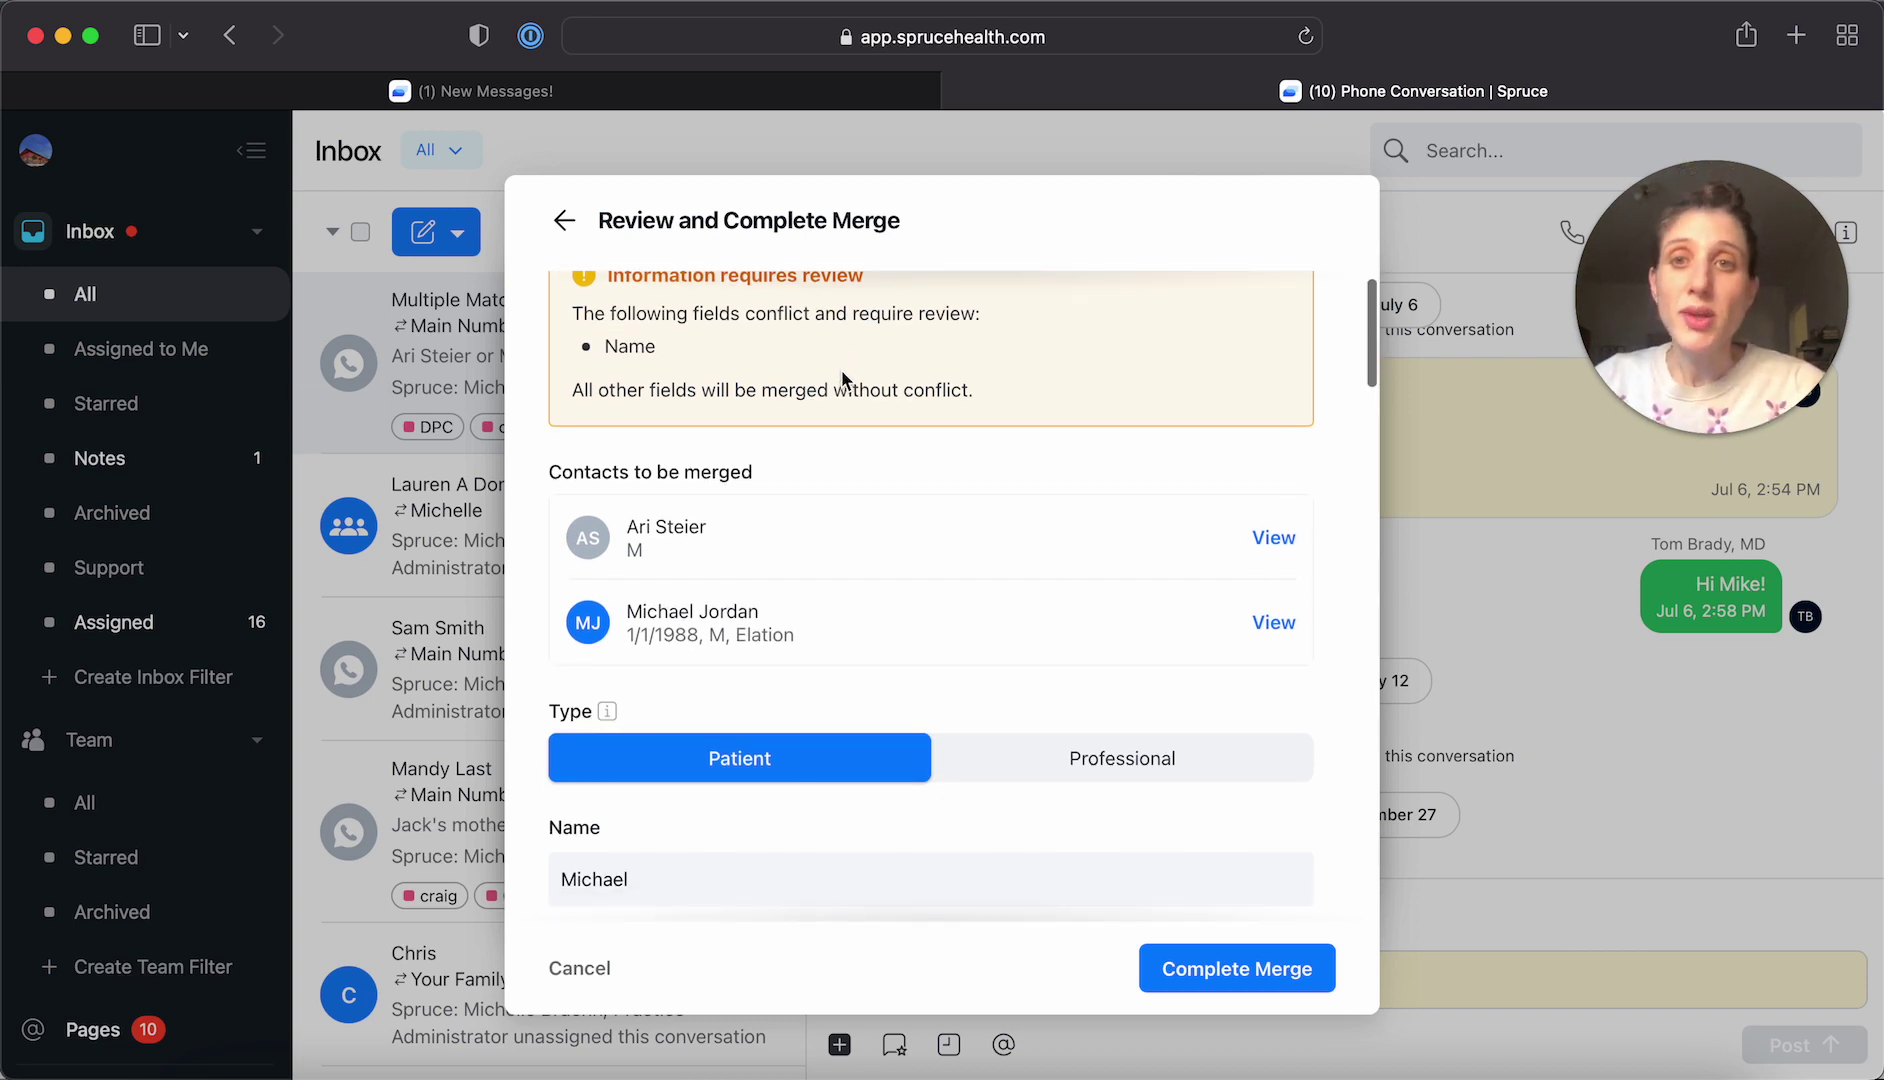
pyautogui.scroll(-5, 879, 686)
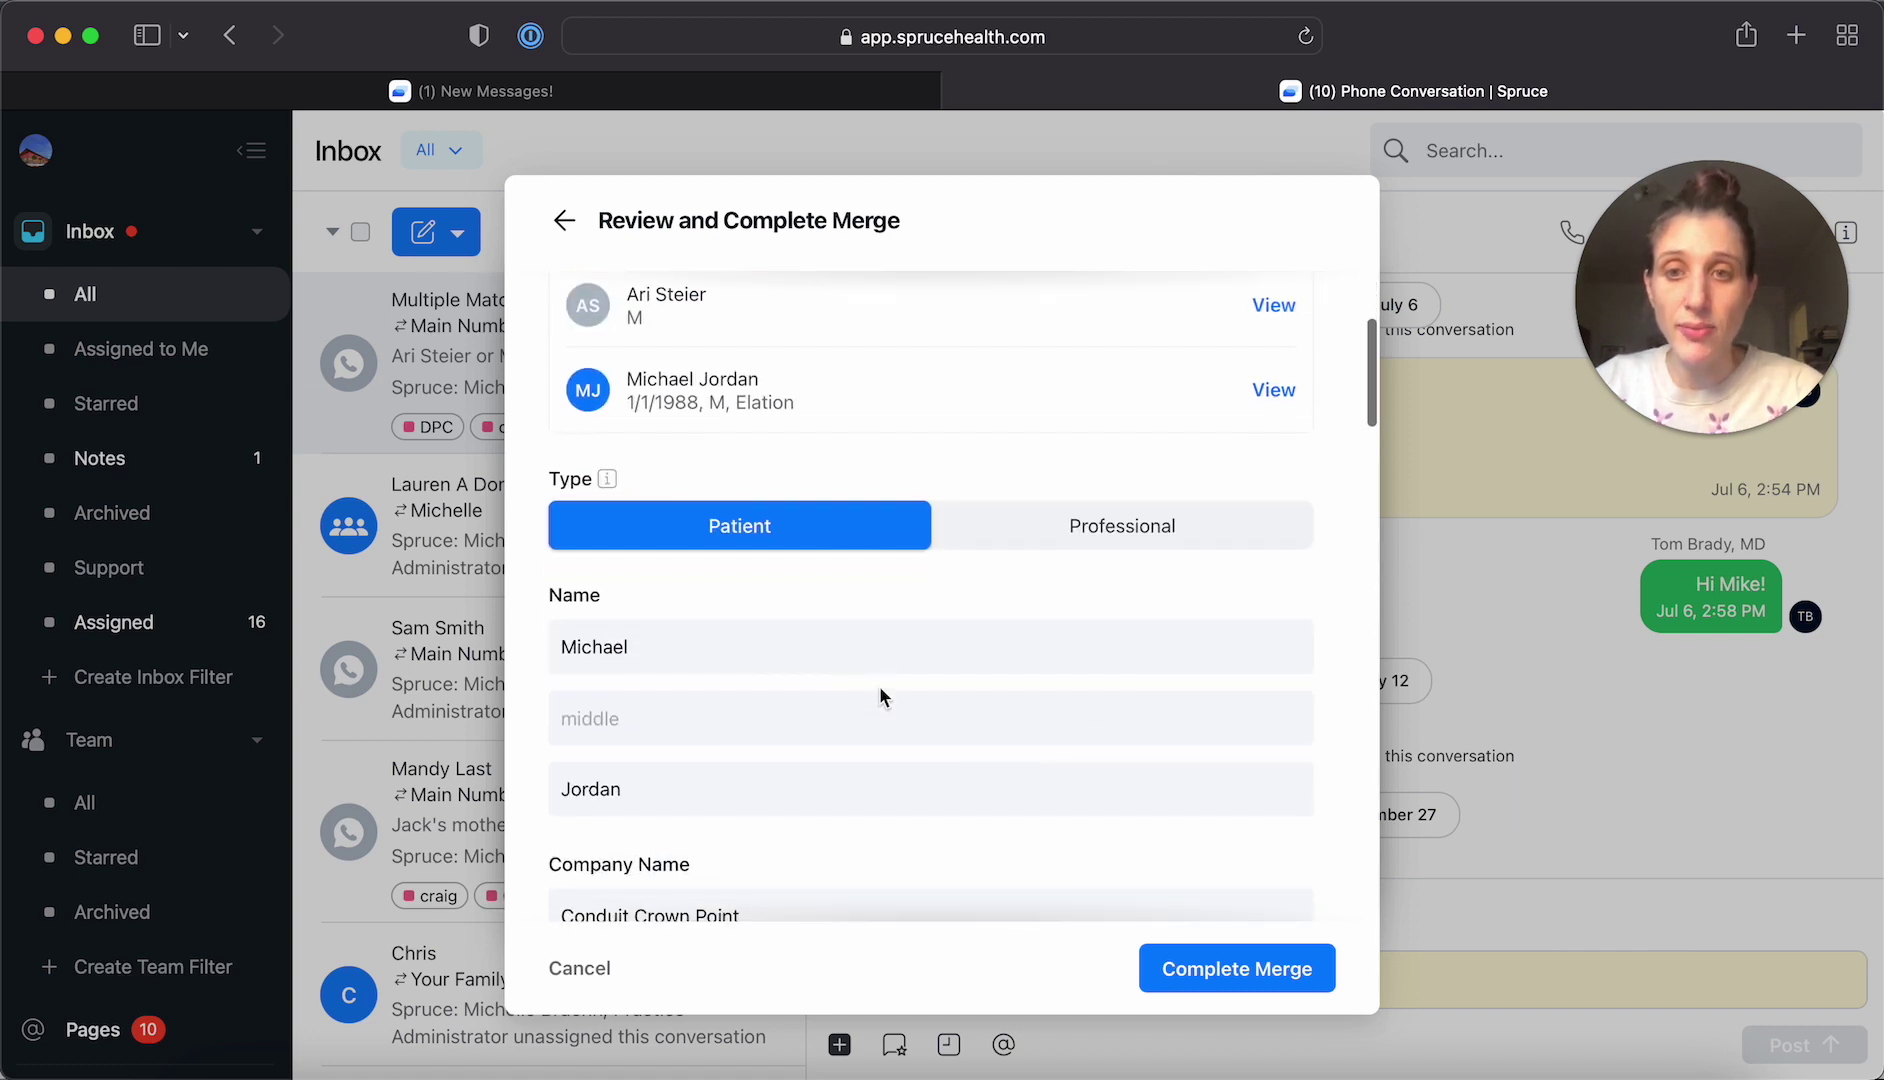
pyautogui.scroll(2, 911, 398)
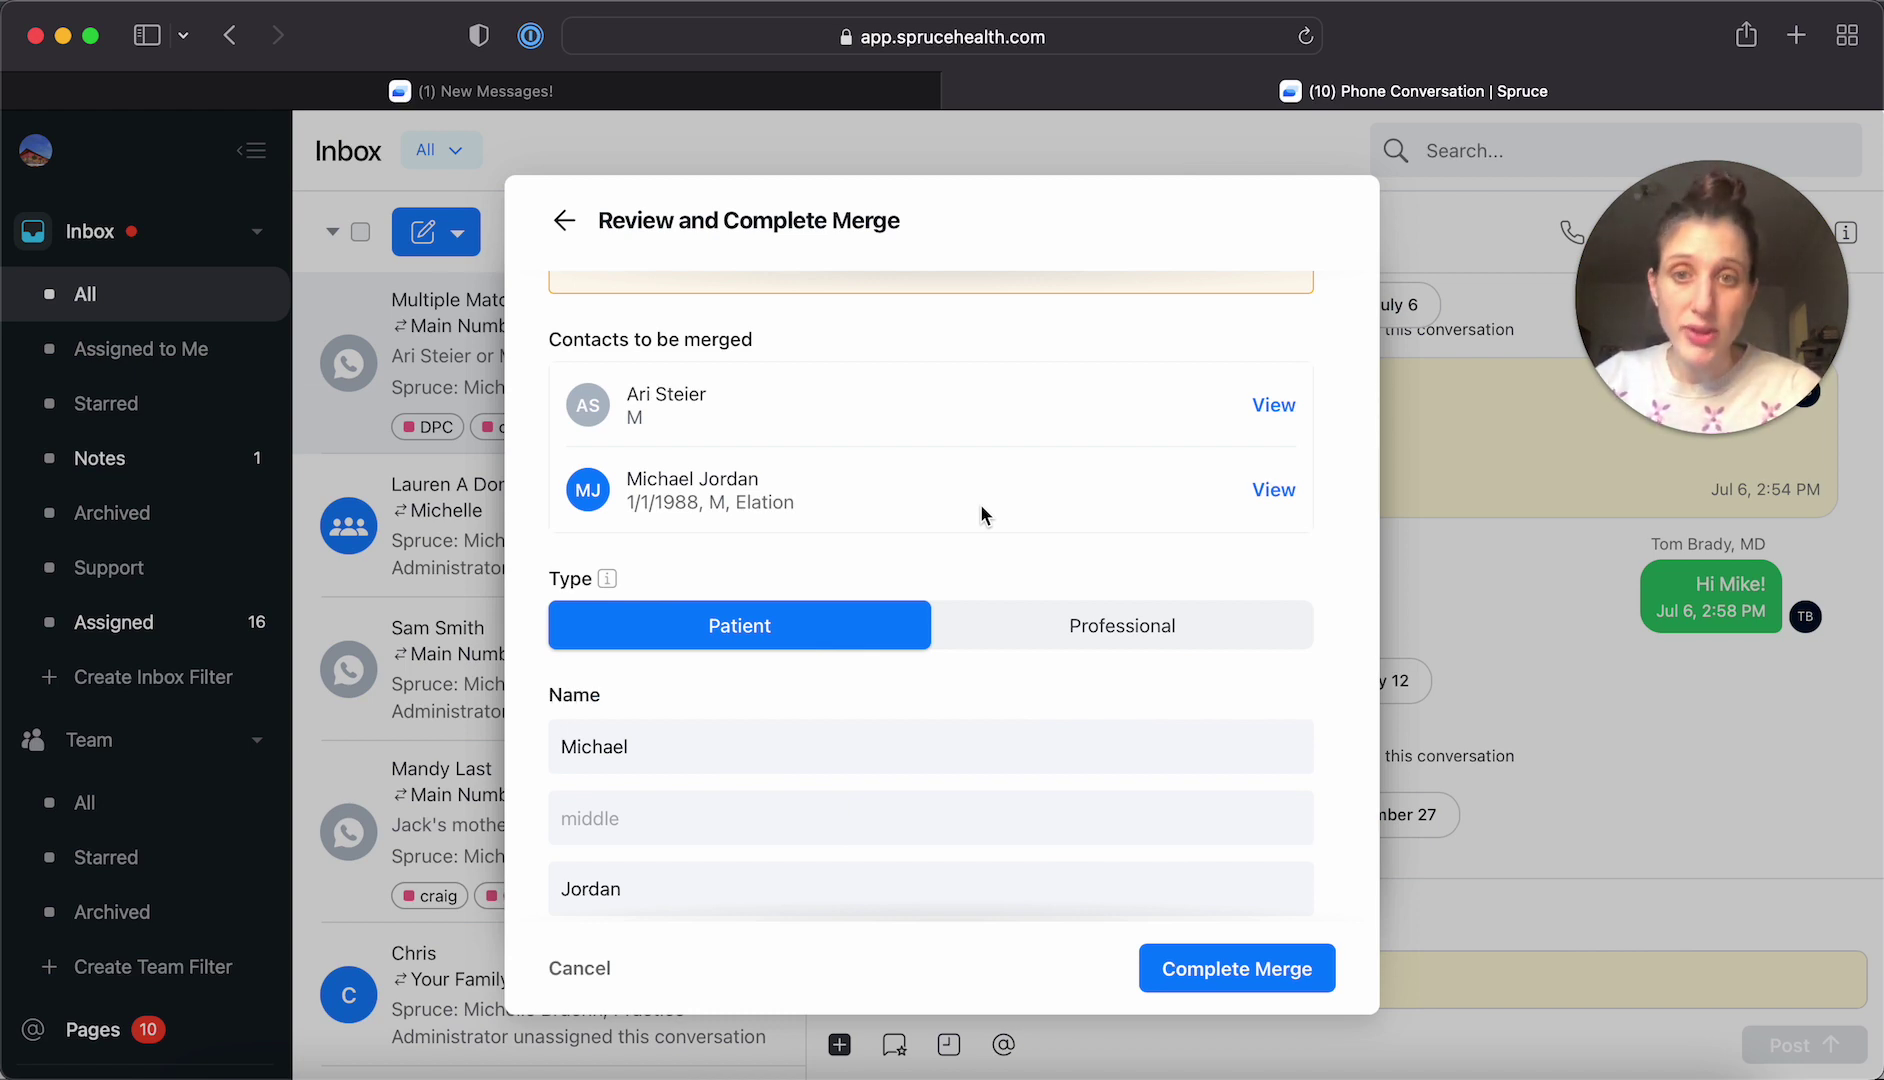
pyautogui.scroll(-4, 980, 515)
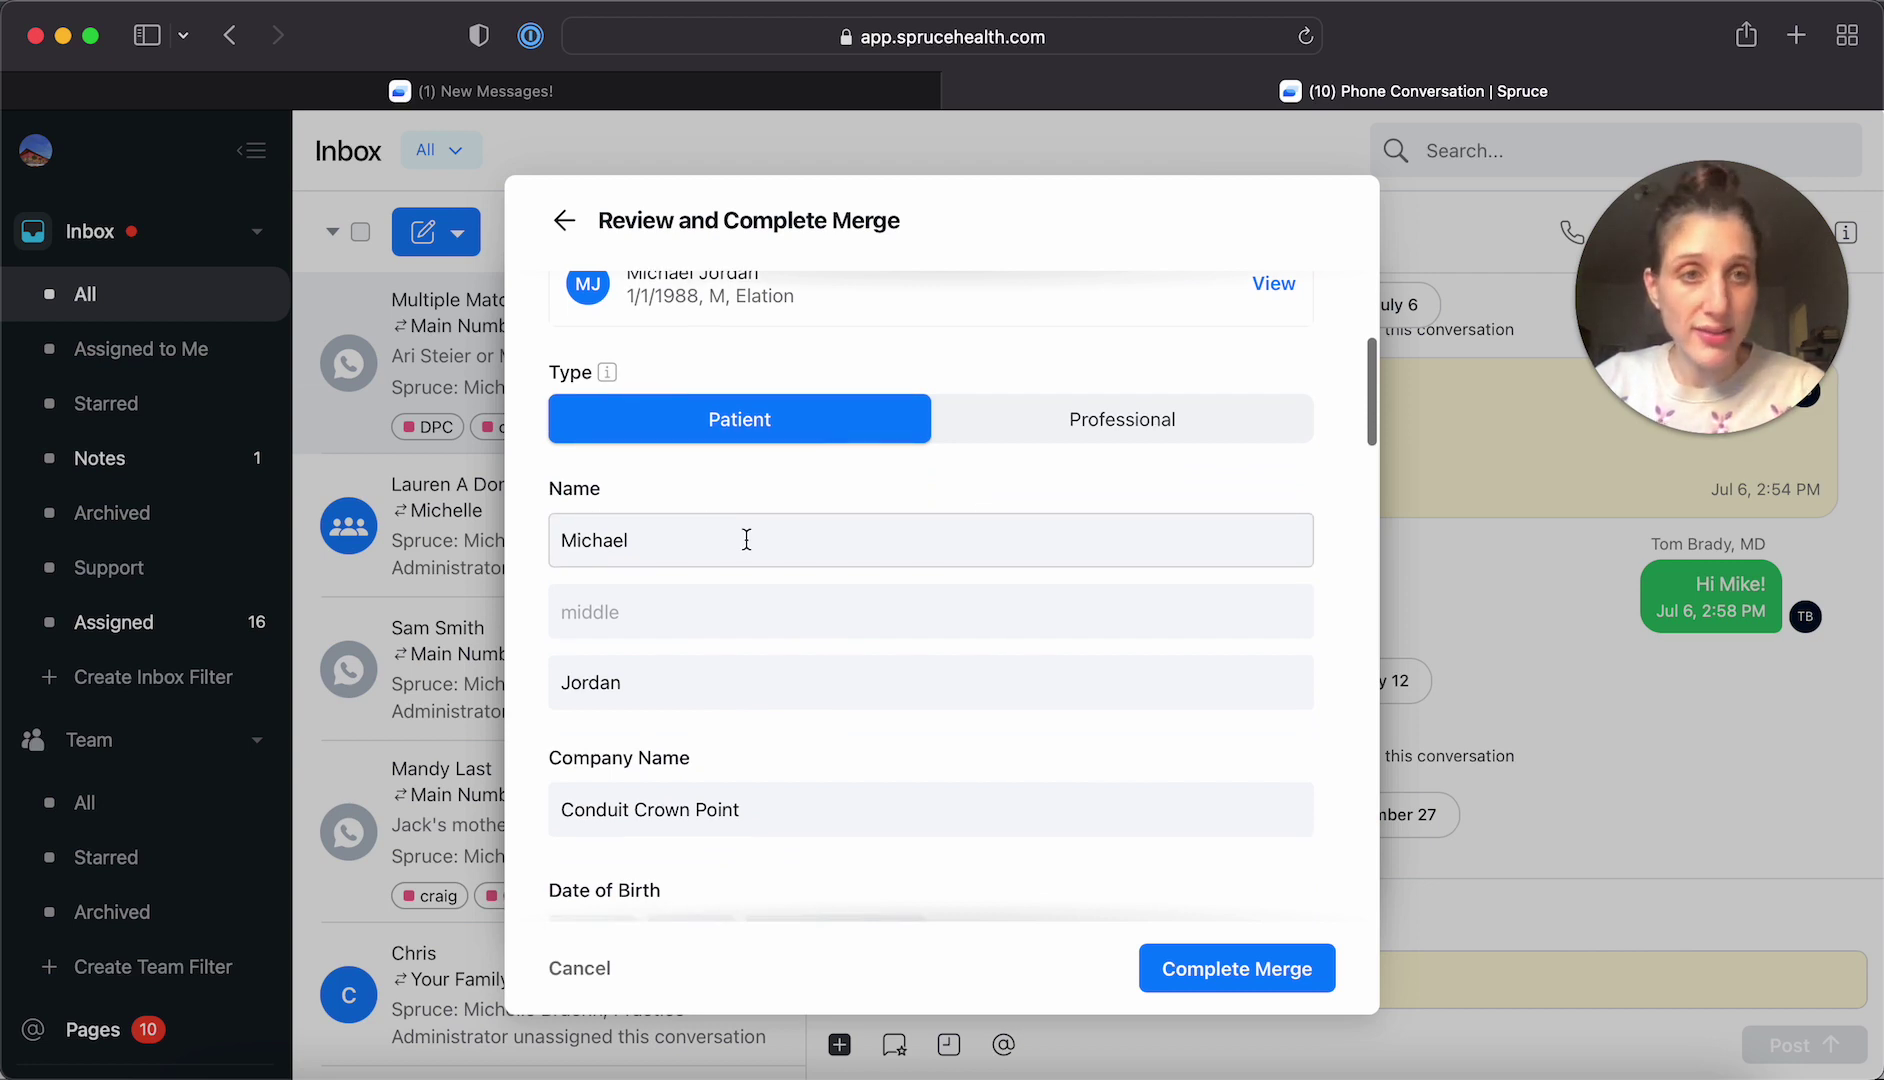
pyautogui.scroll(-6, 821, 693)
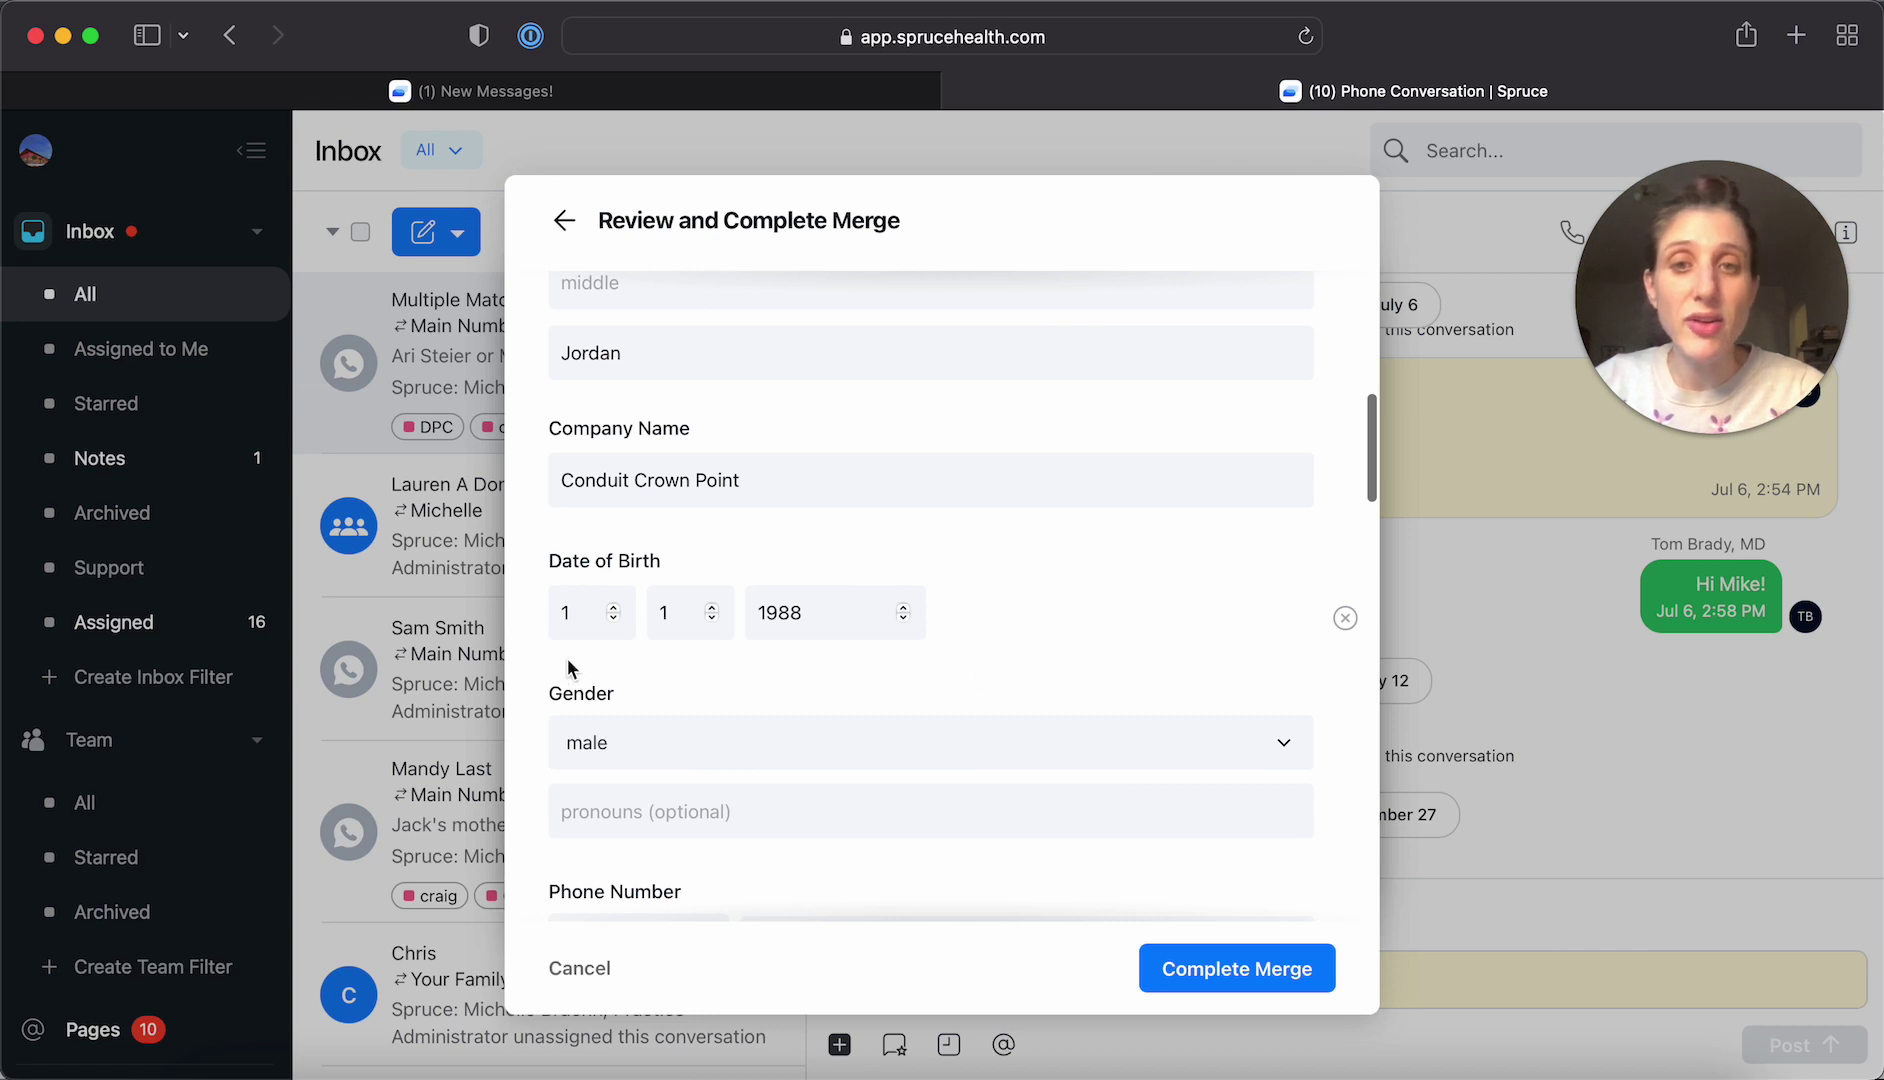
pyautogui.scroll(-4, 970, 664)
pyautogui.scroll(-2, 968, 665)
pyautogui.scroll(-1, 768, 655)
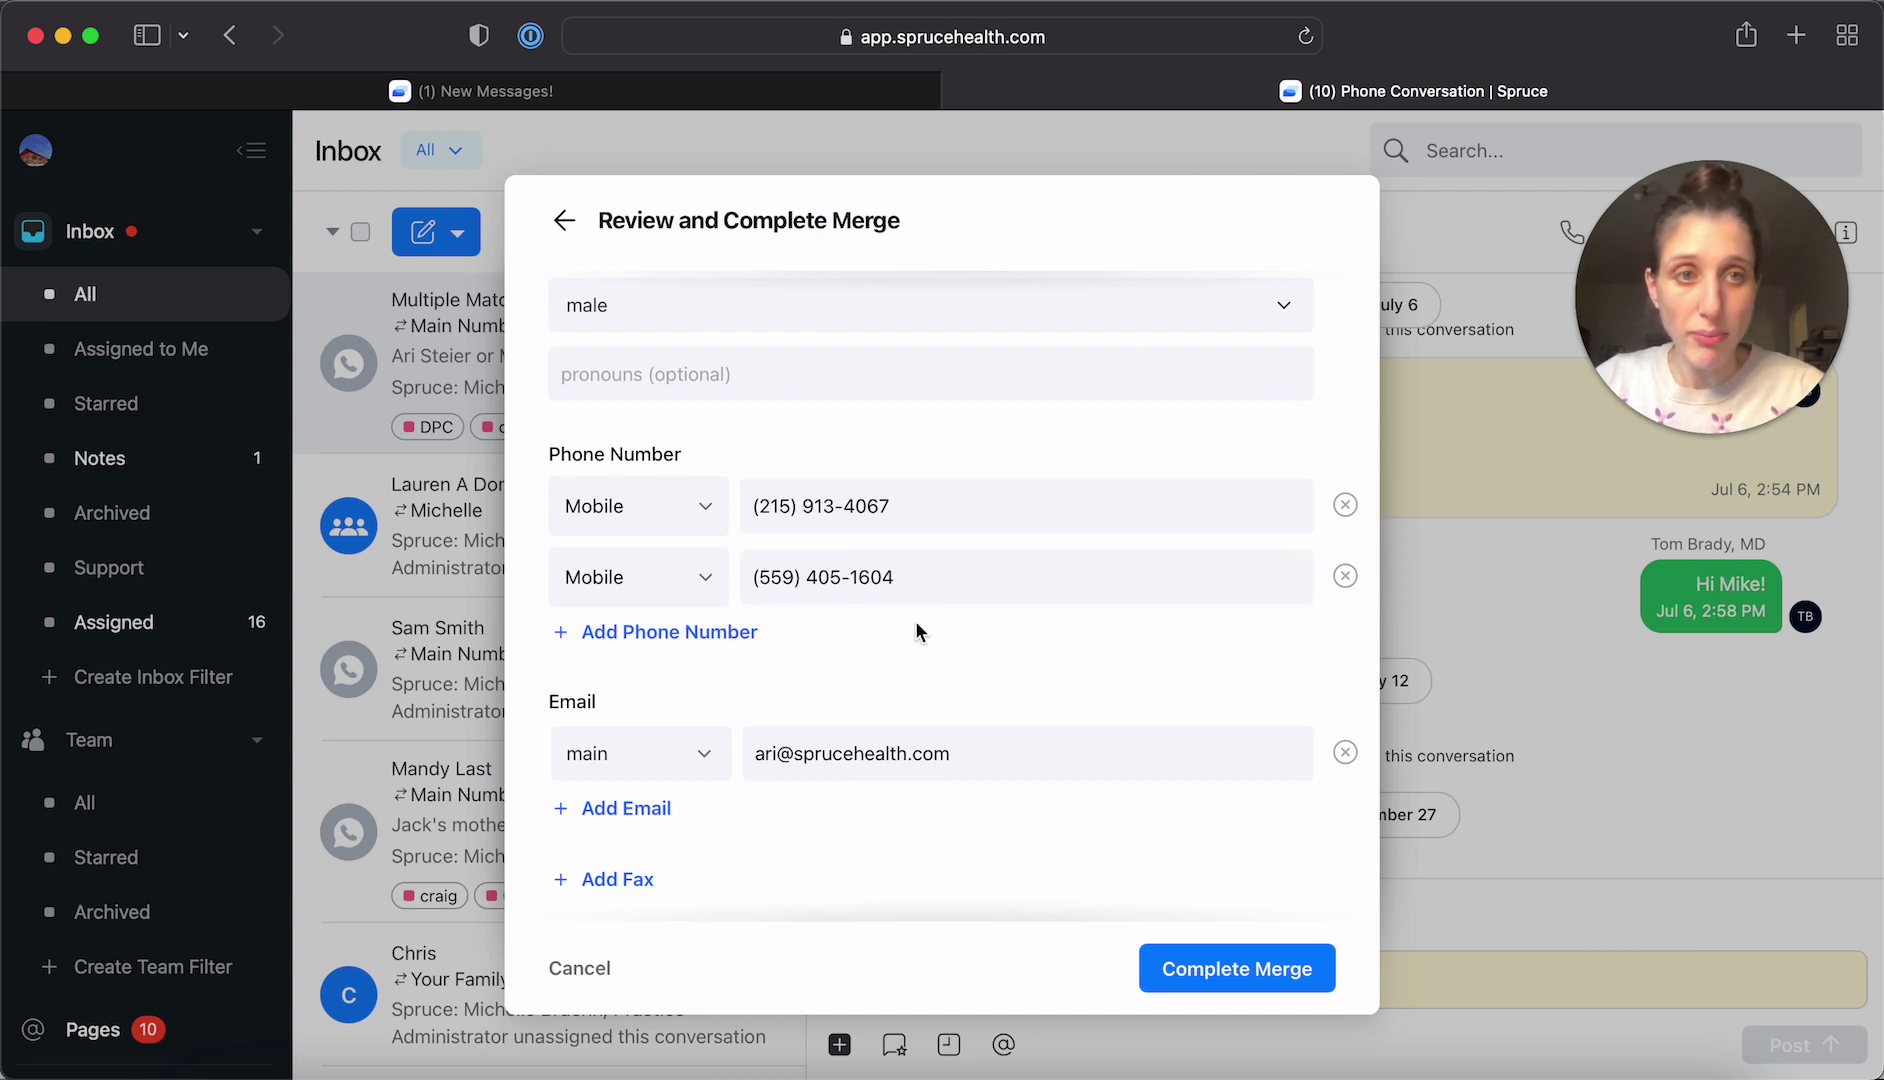
# Label the second phone number as work, then review tags and Merge History fields
pyautogui.click(703, 592)
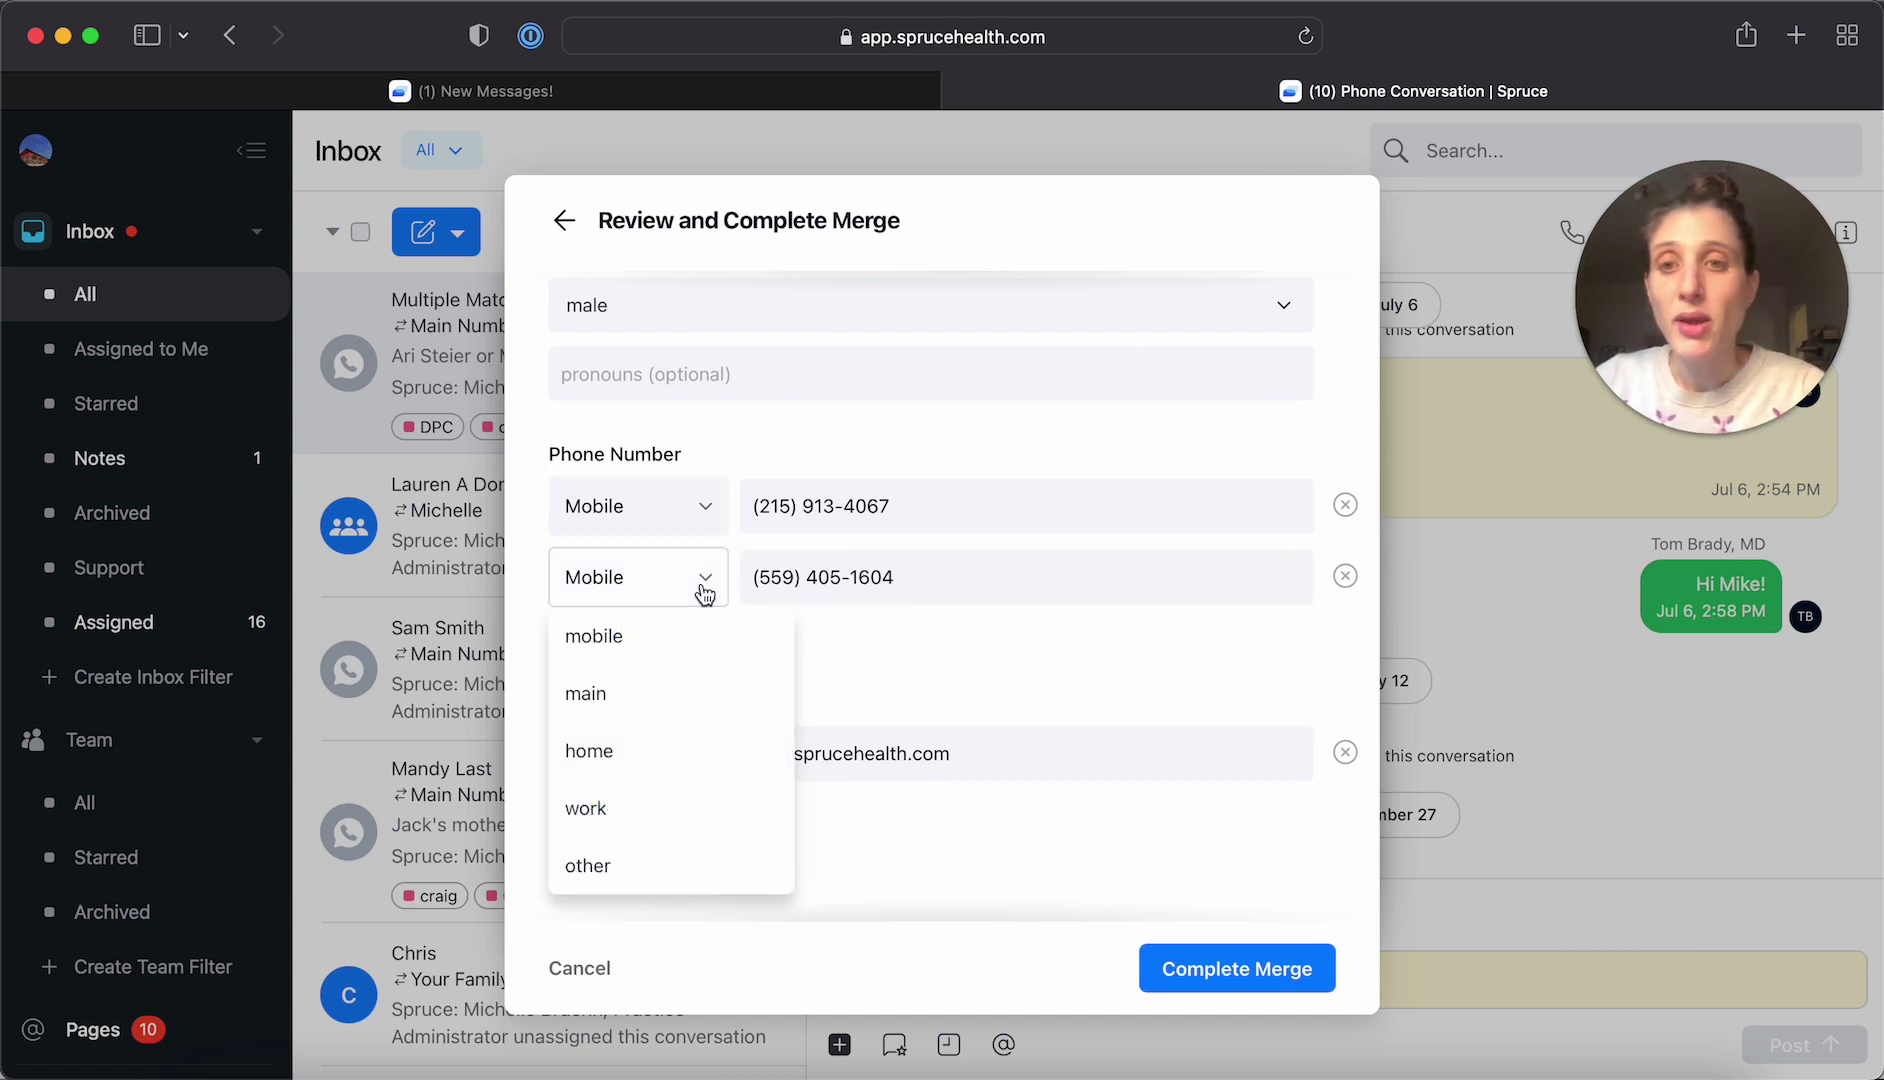
pyautogui.click(663, 815)
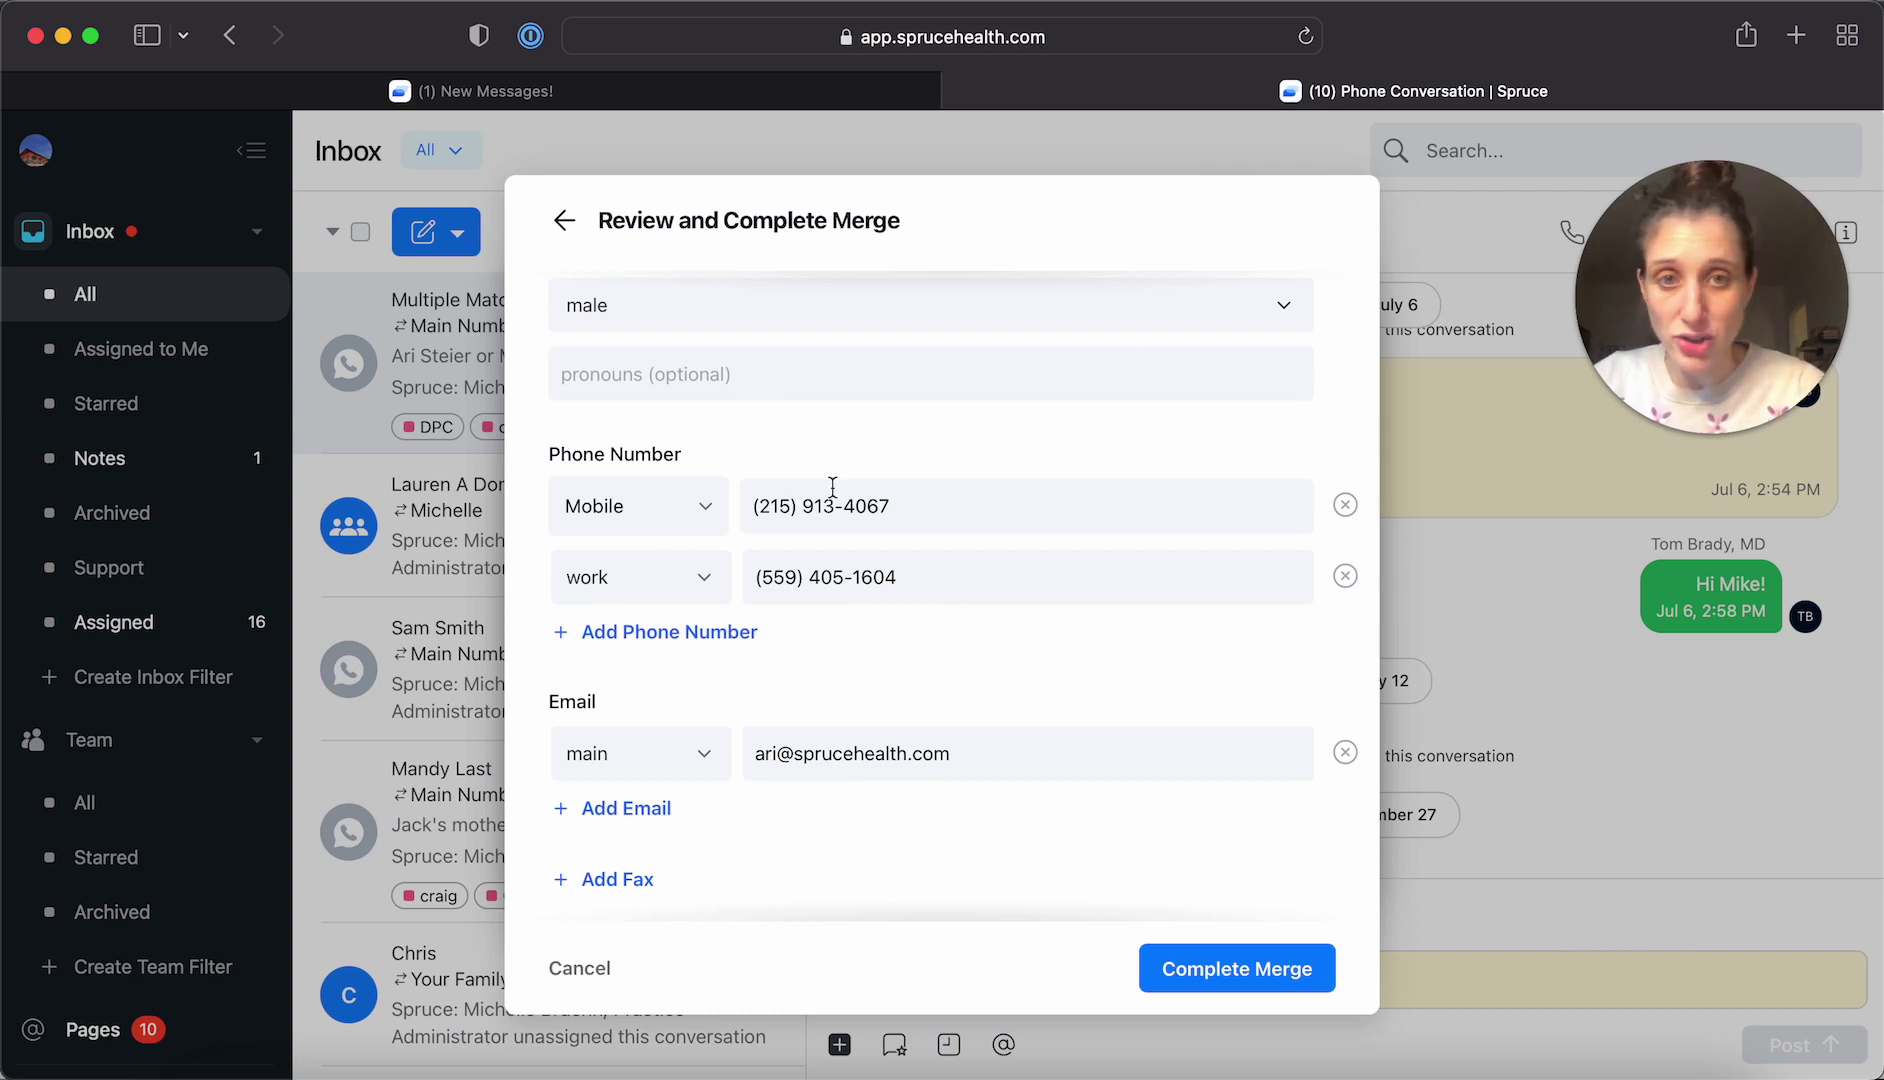
pyautogui.scroll(-5, 896, 714)
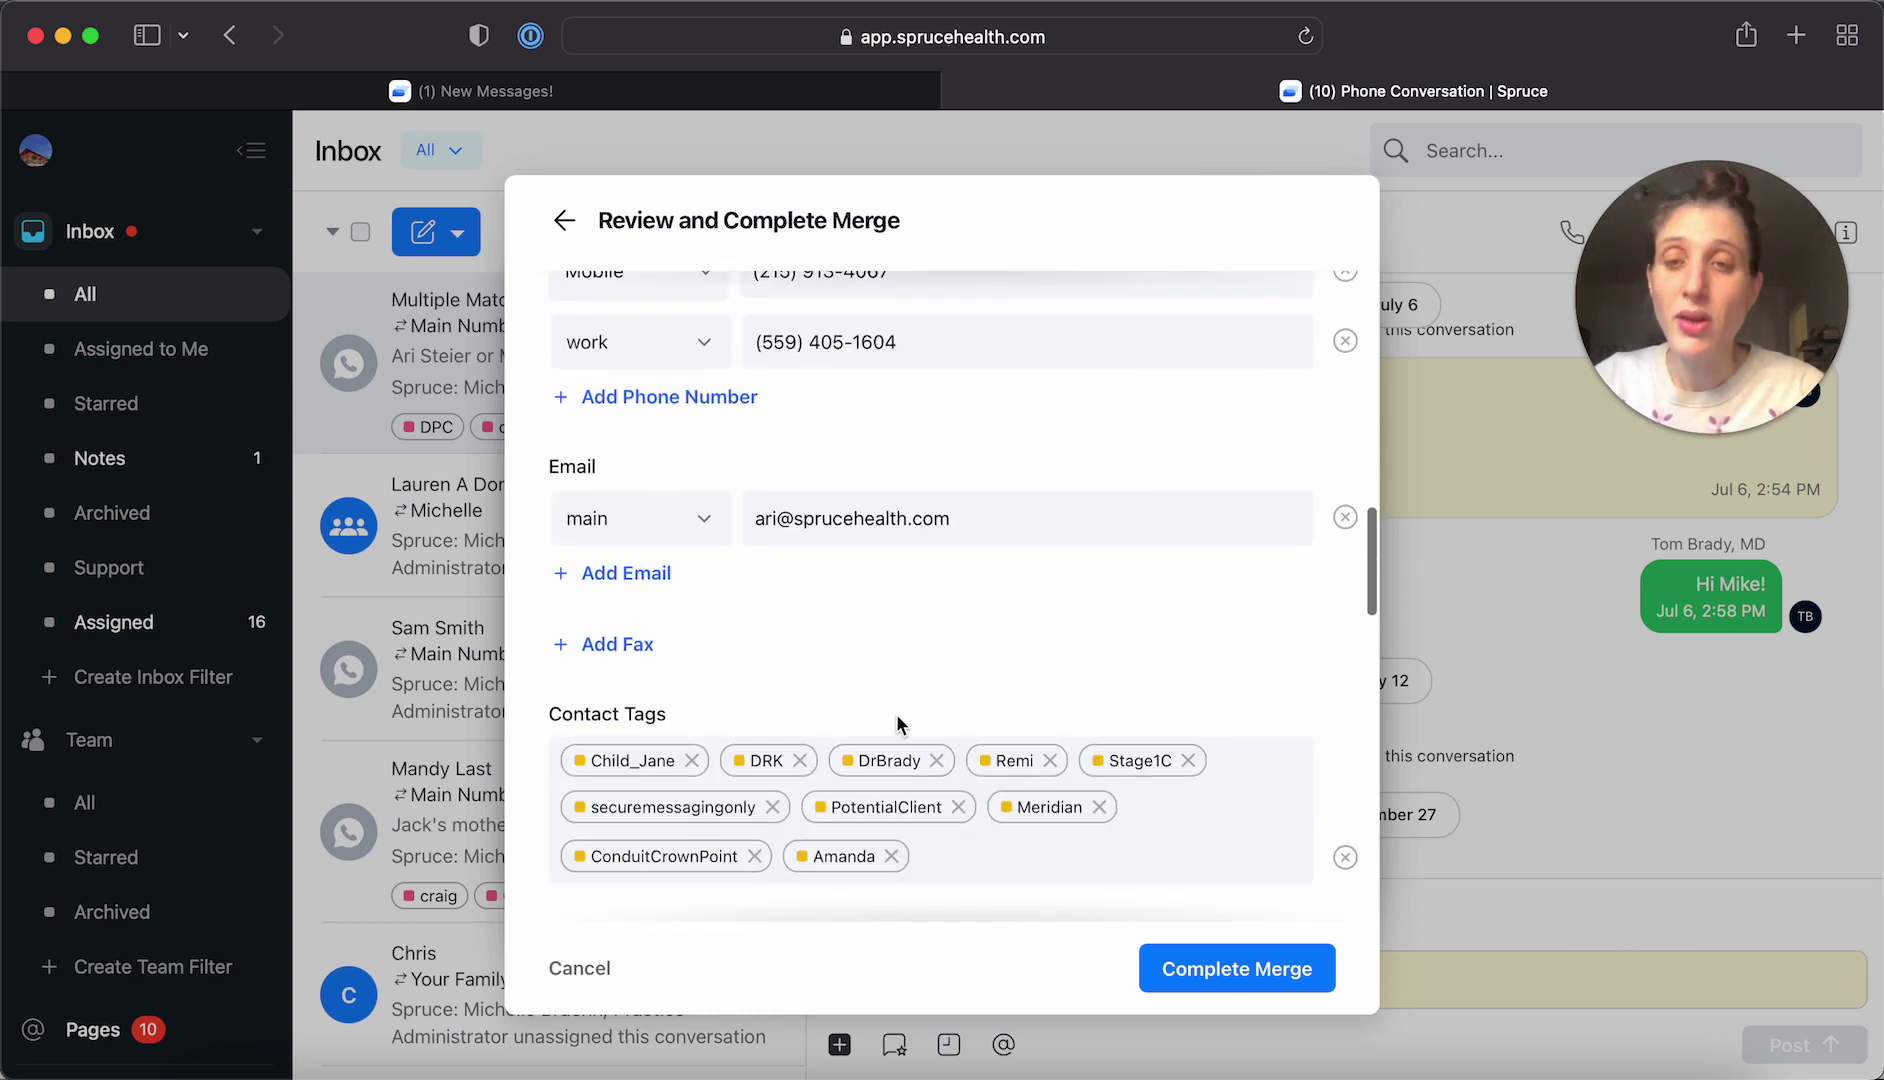
pyautogui.scroll(-6, 896, 714)
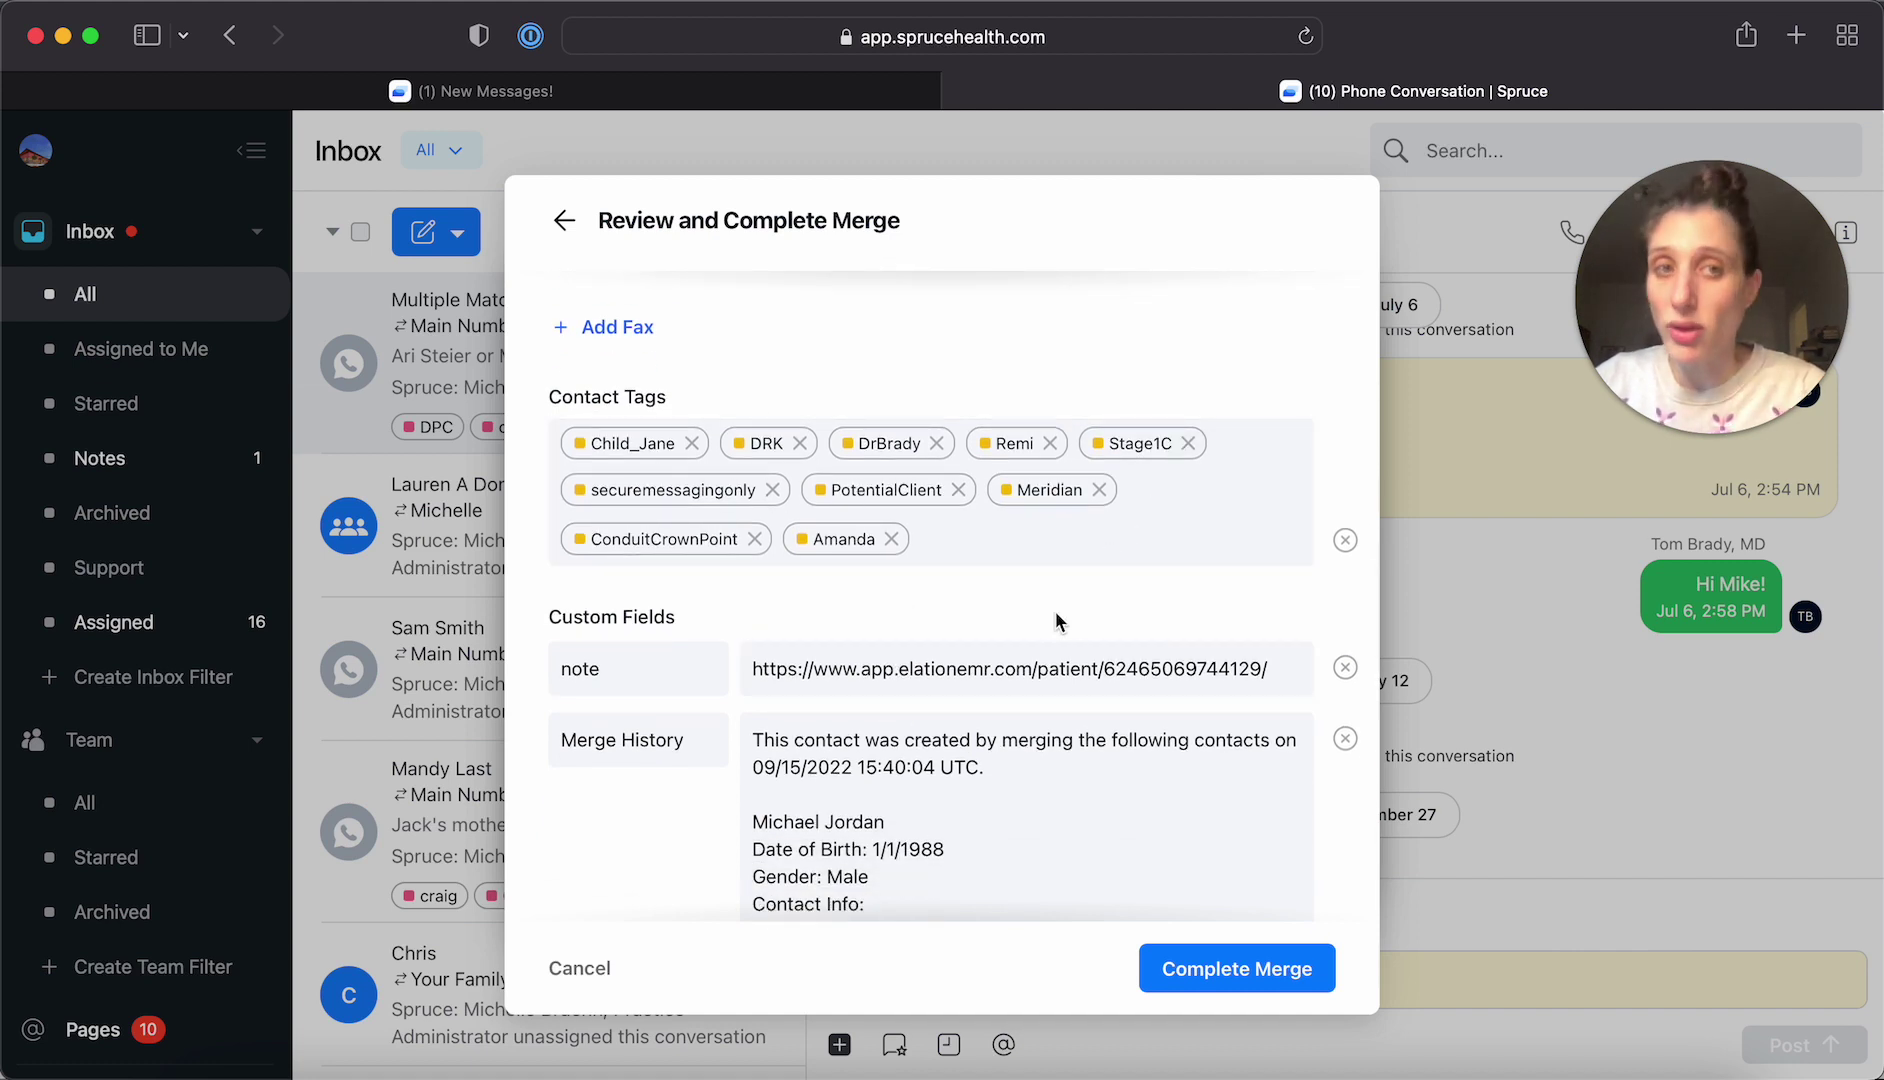
pyautogui.scroll(-3, 1056, 621)
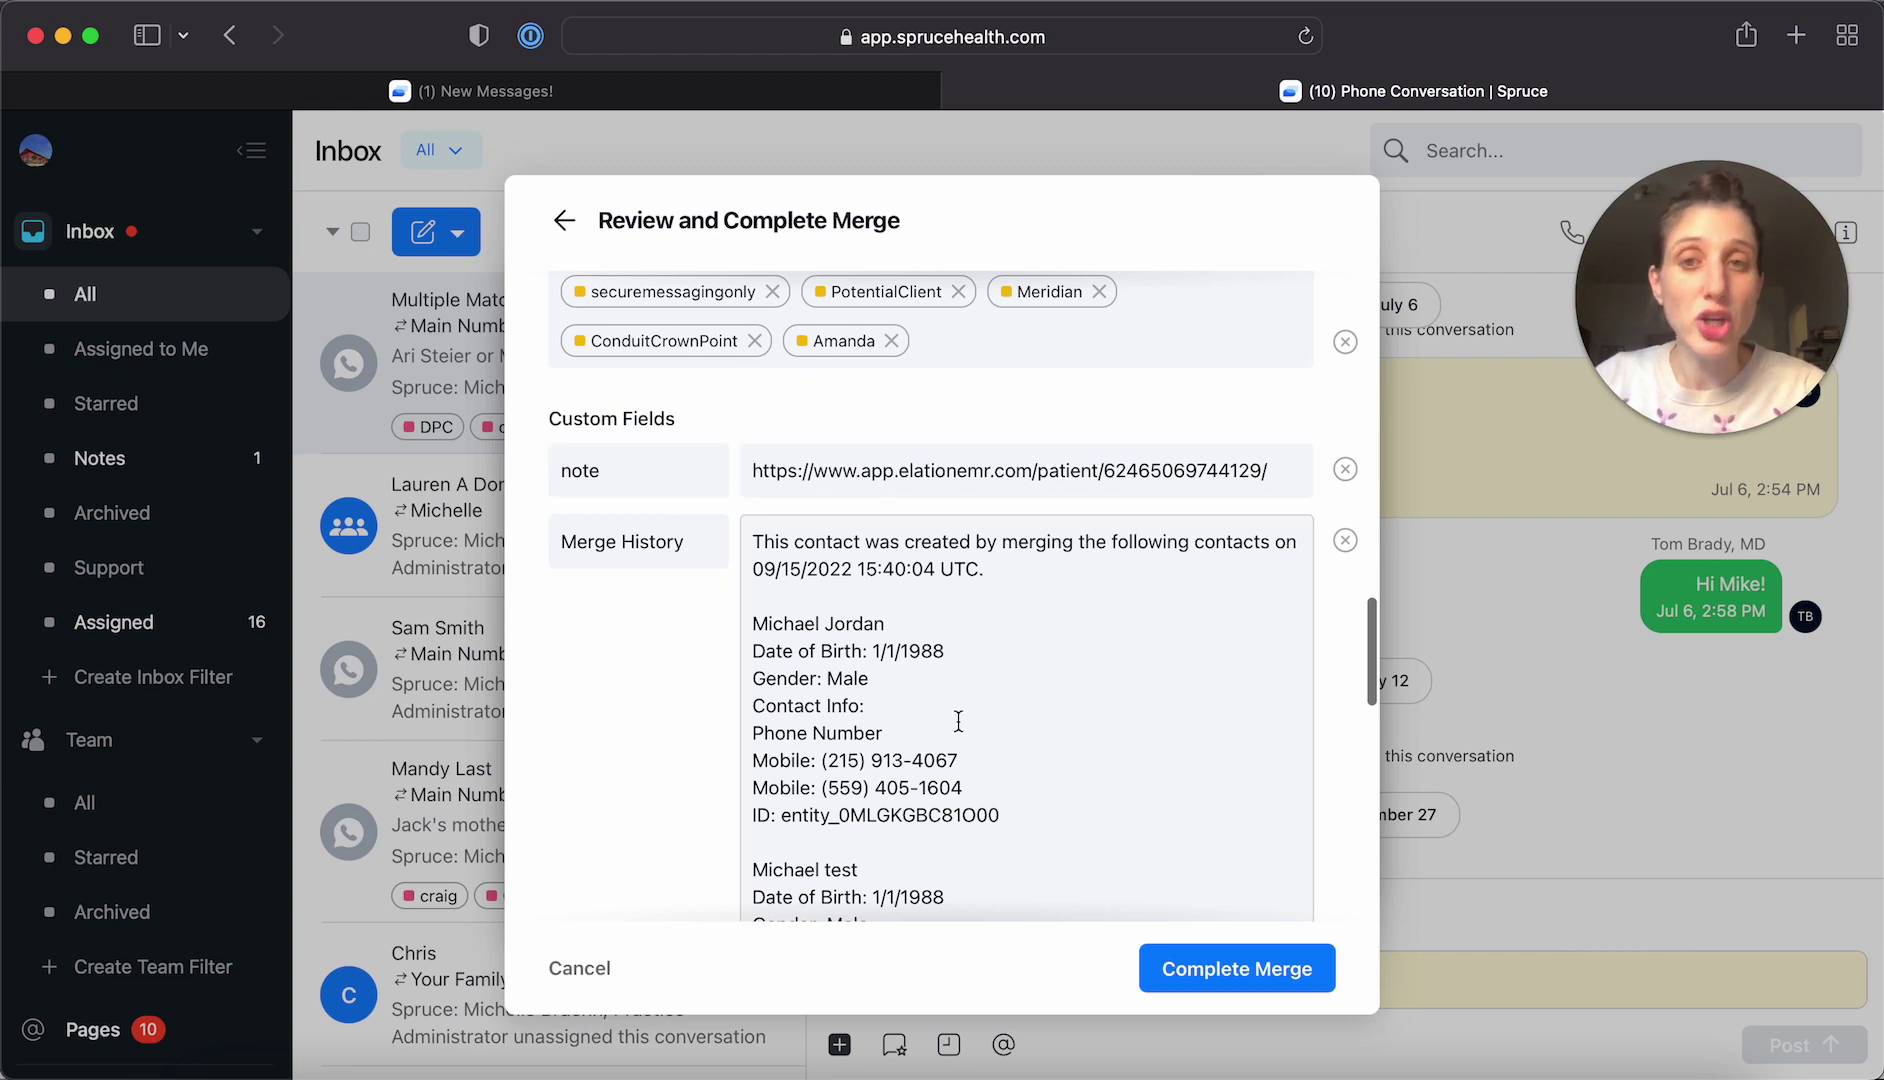
pyautogui.scroll(-2, 958, 720)
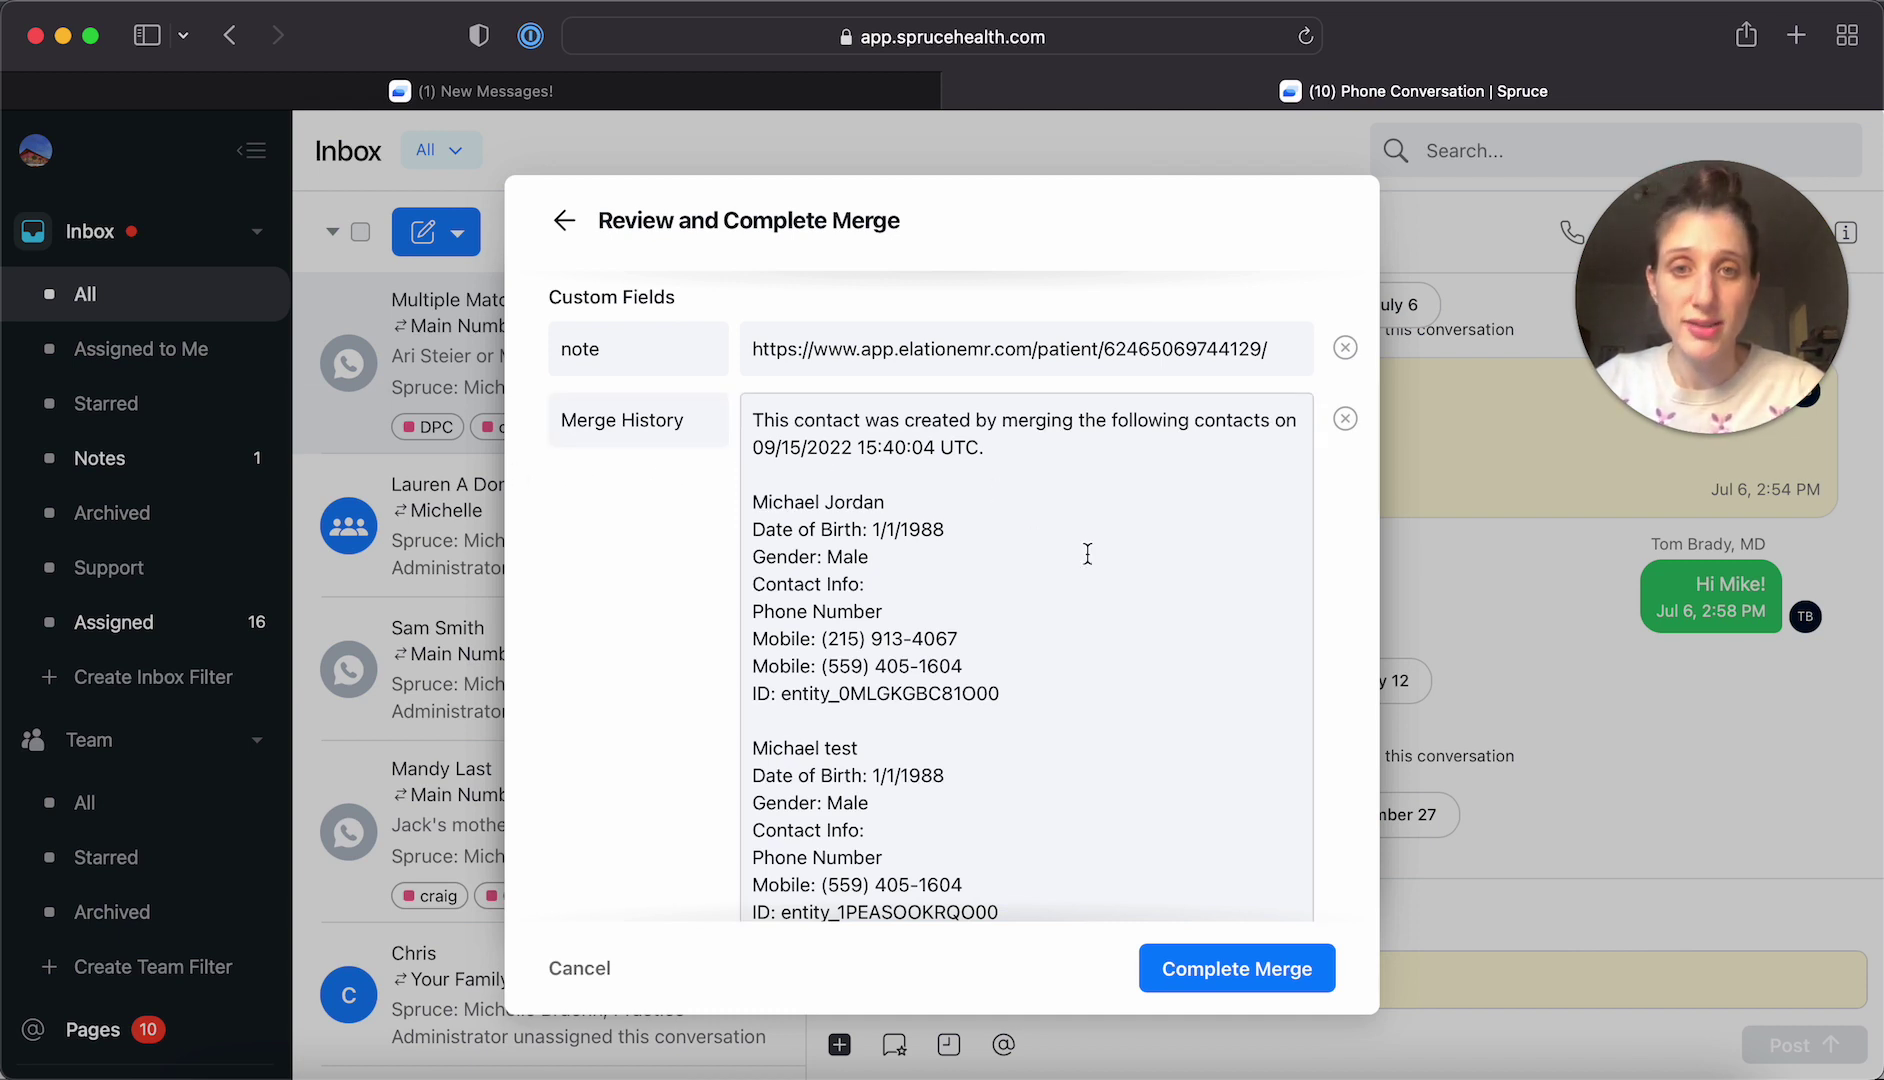
pyautogui.scroll(-2, 1100, 579)
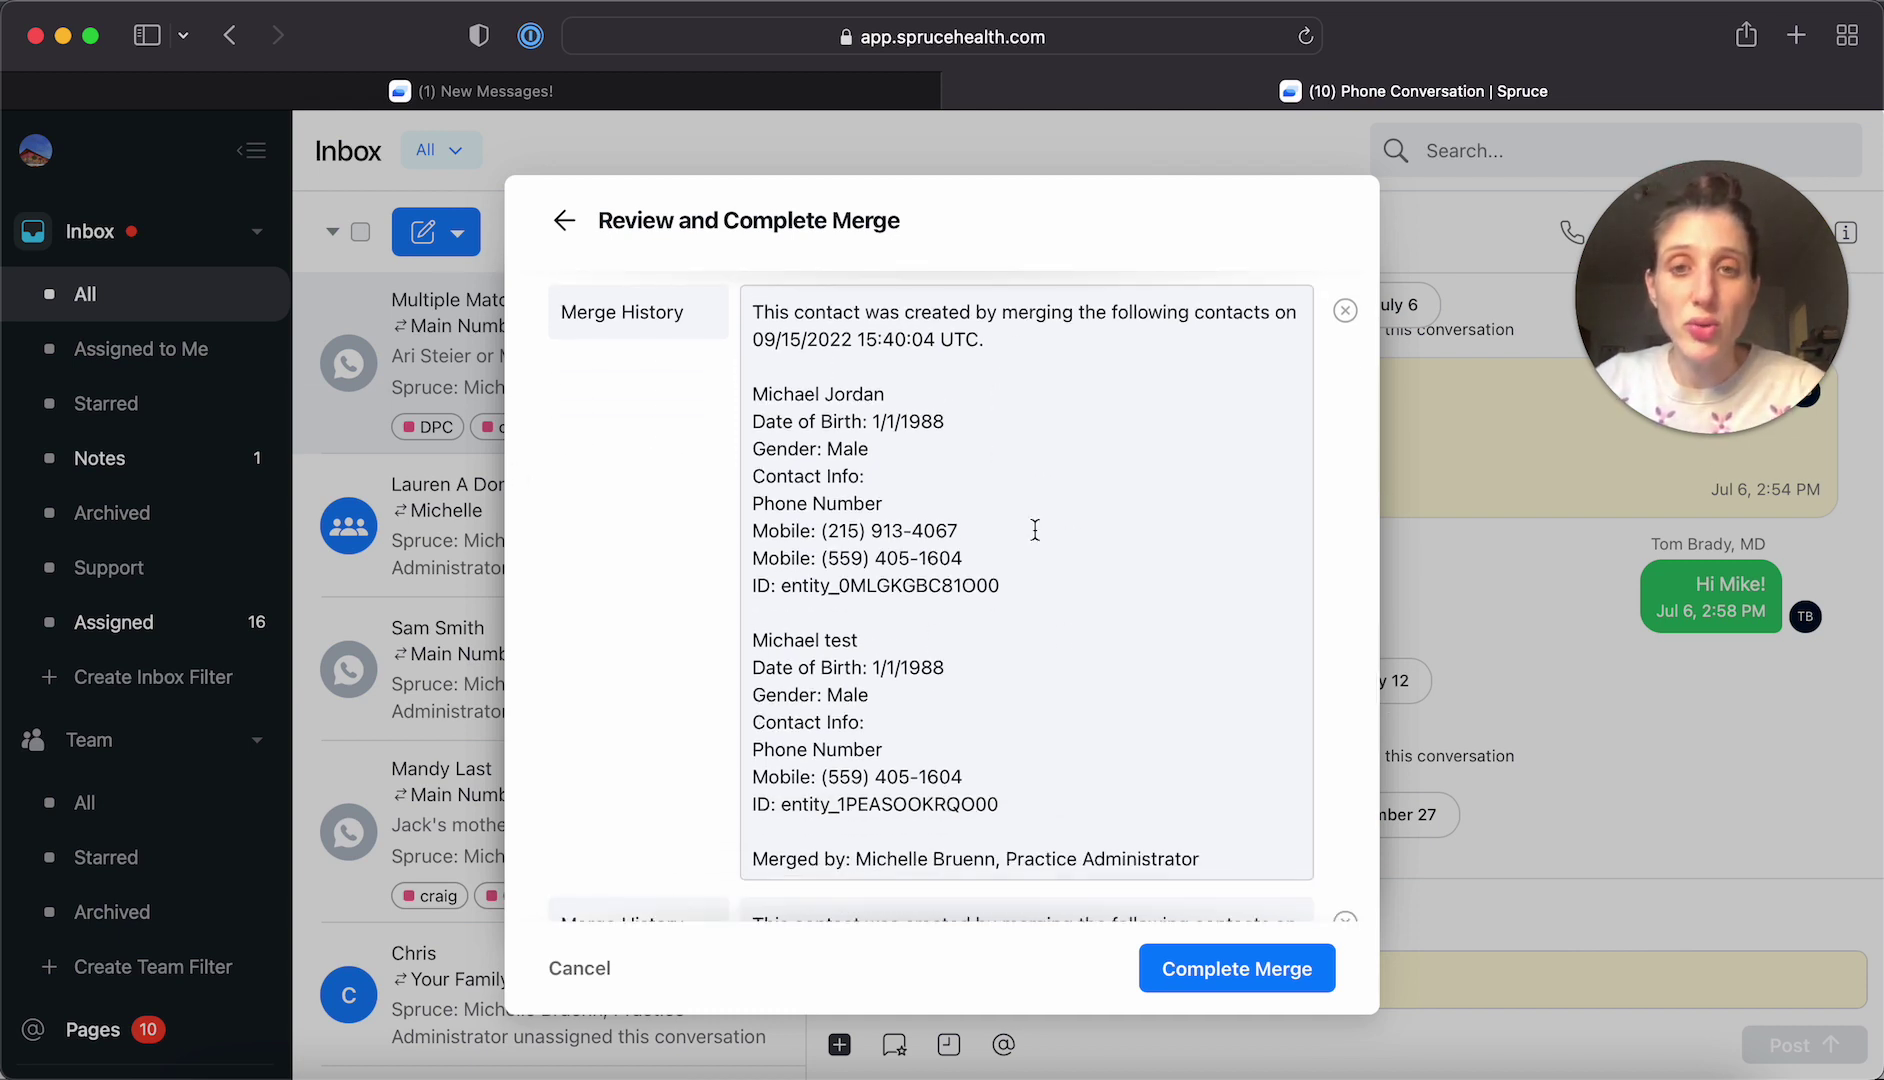
pyautogui.scroll(-2, 1063, 636)
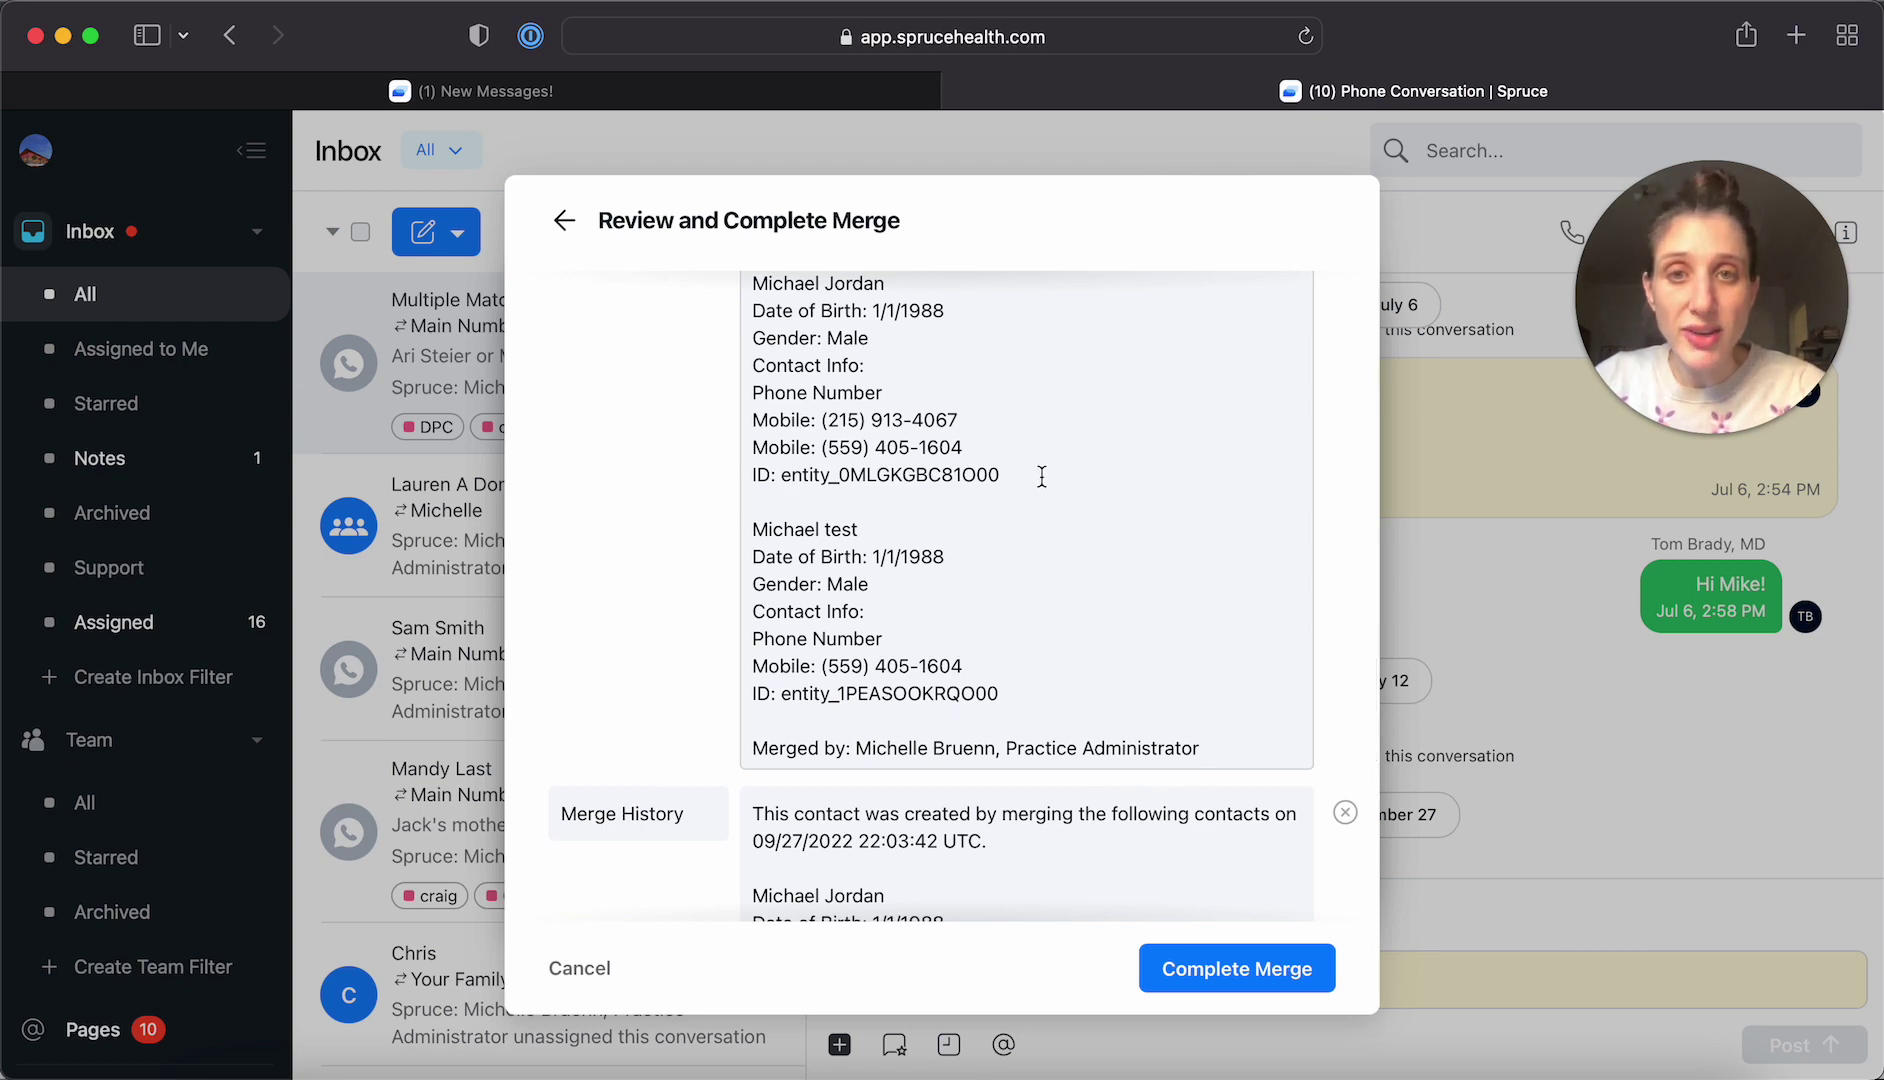
pyautogui.scroll(5, 1042, 476)
pyautogui.scroll(-7, 1042, 476)
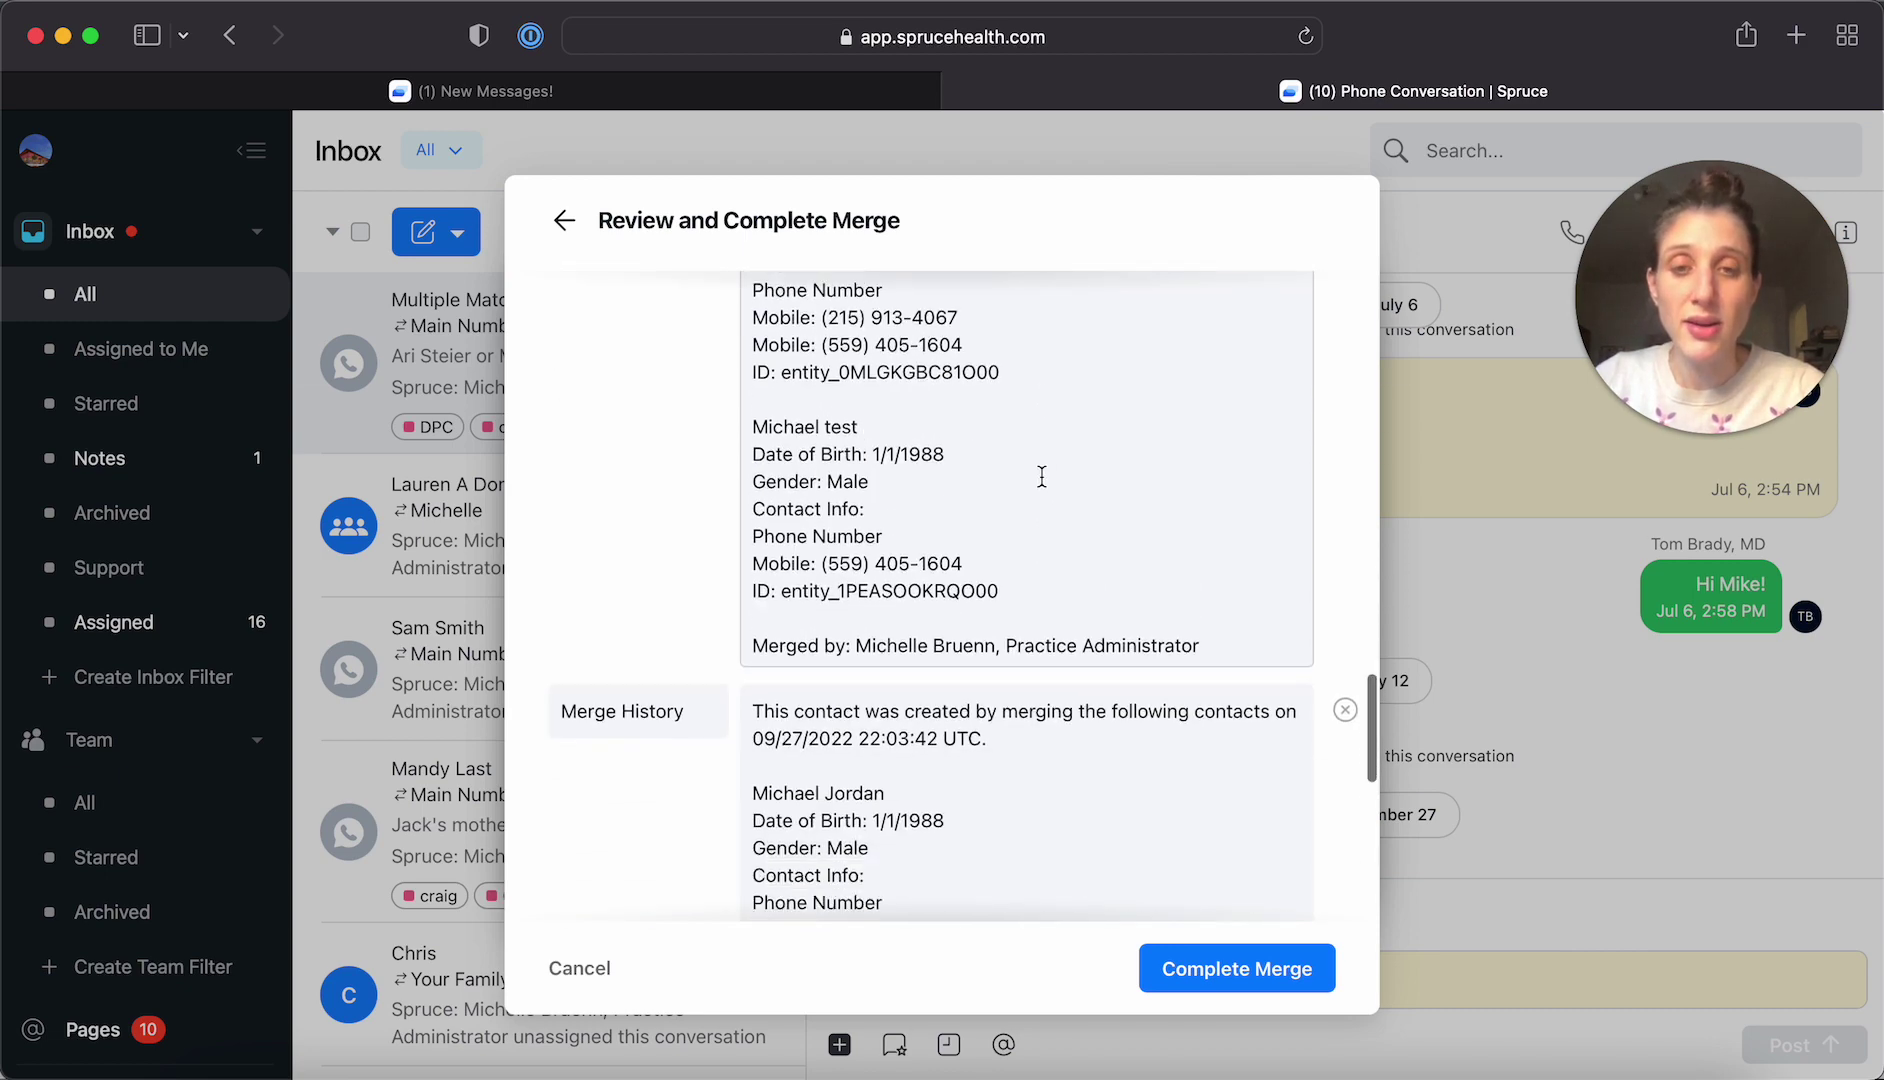
pyautogui.scroll(-4, 1106, 651)
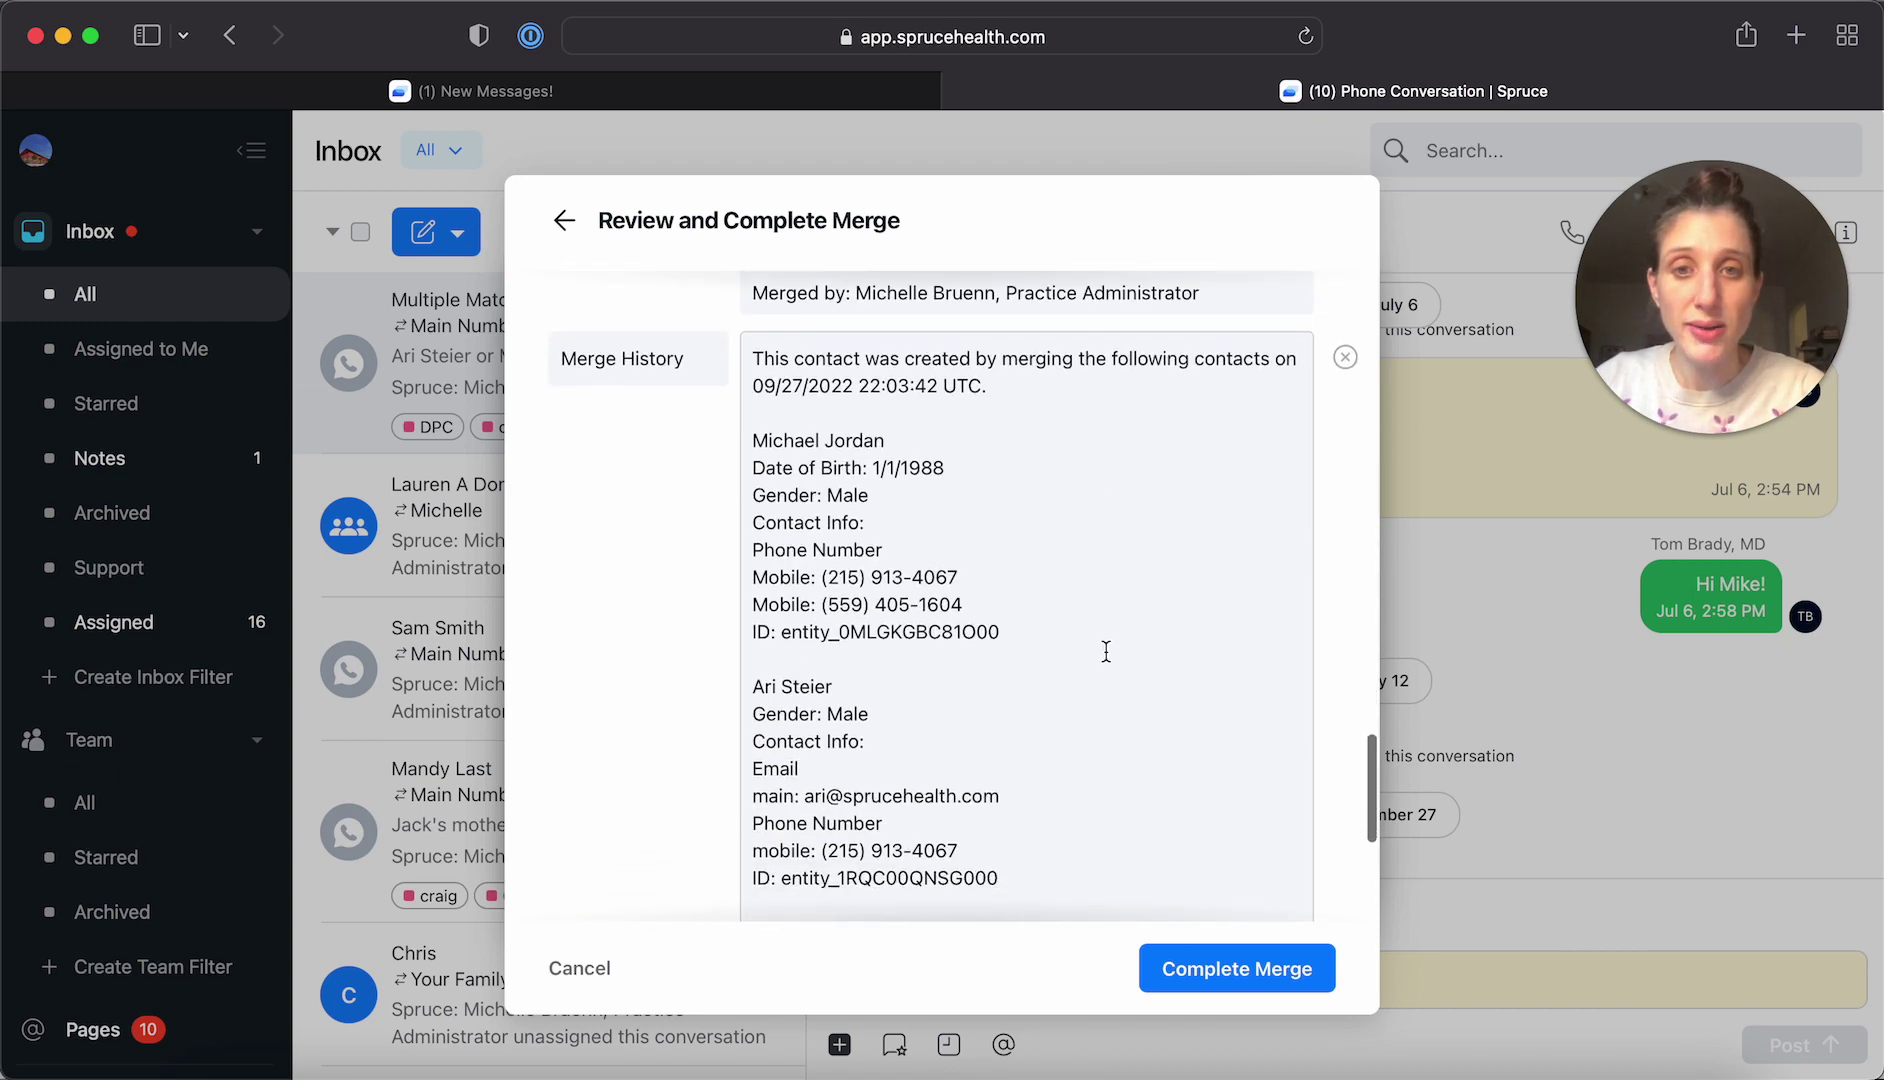
pyautogui.scroll(-5, 1106, 651)
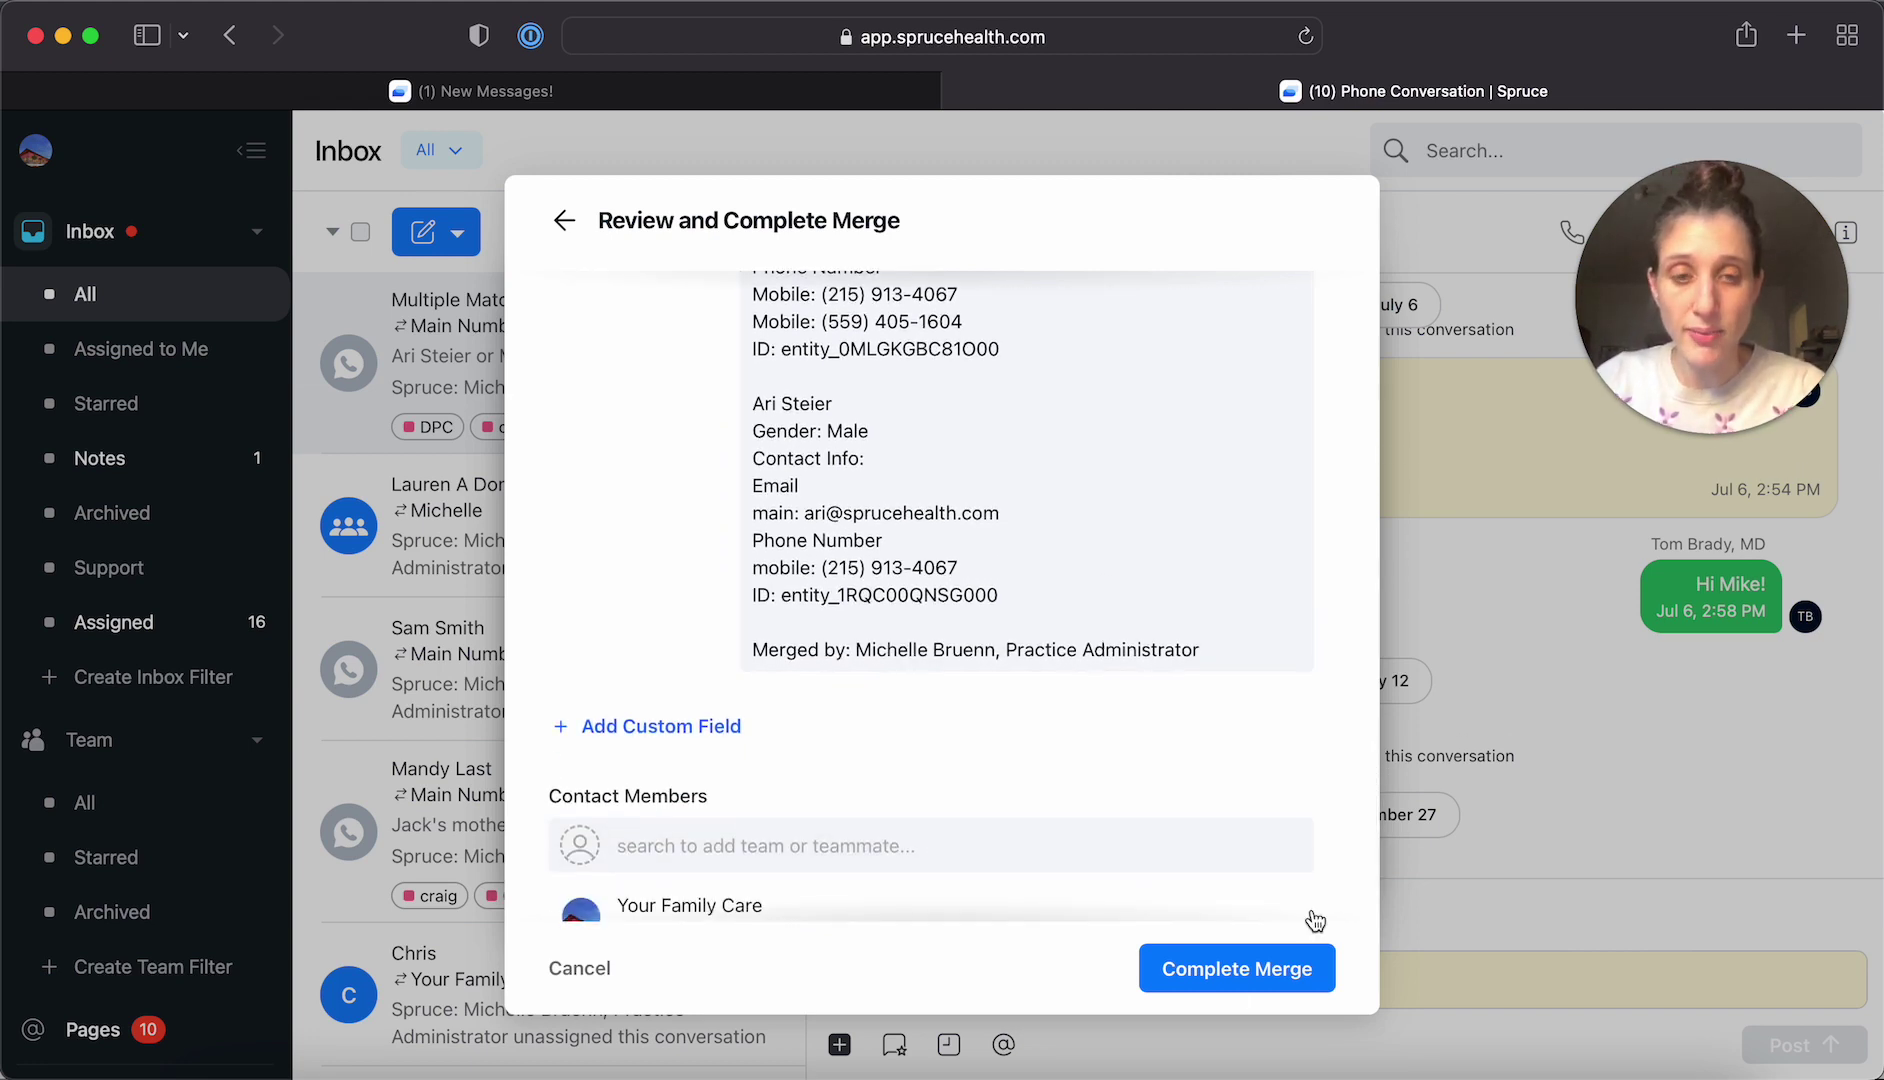
pyautogui.click(1222, 990)
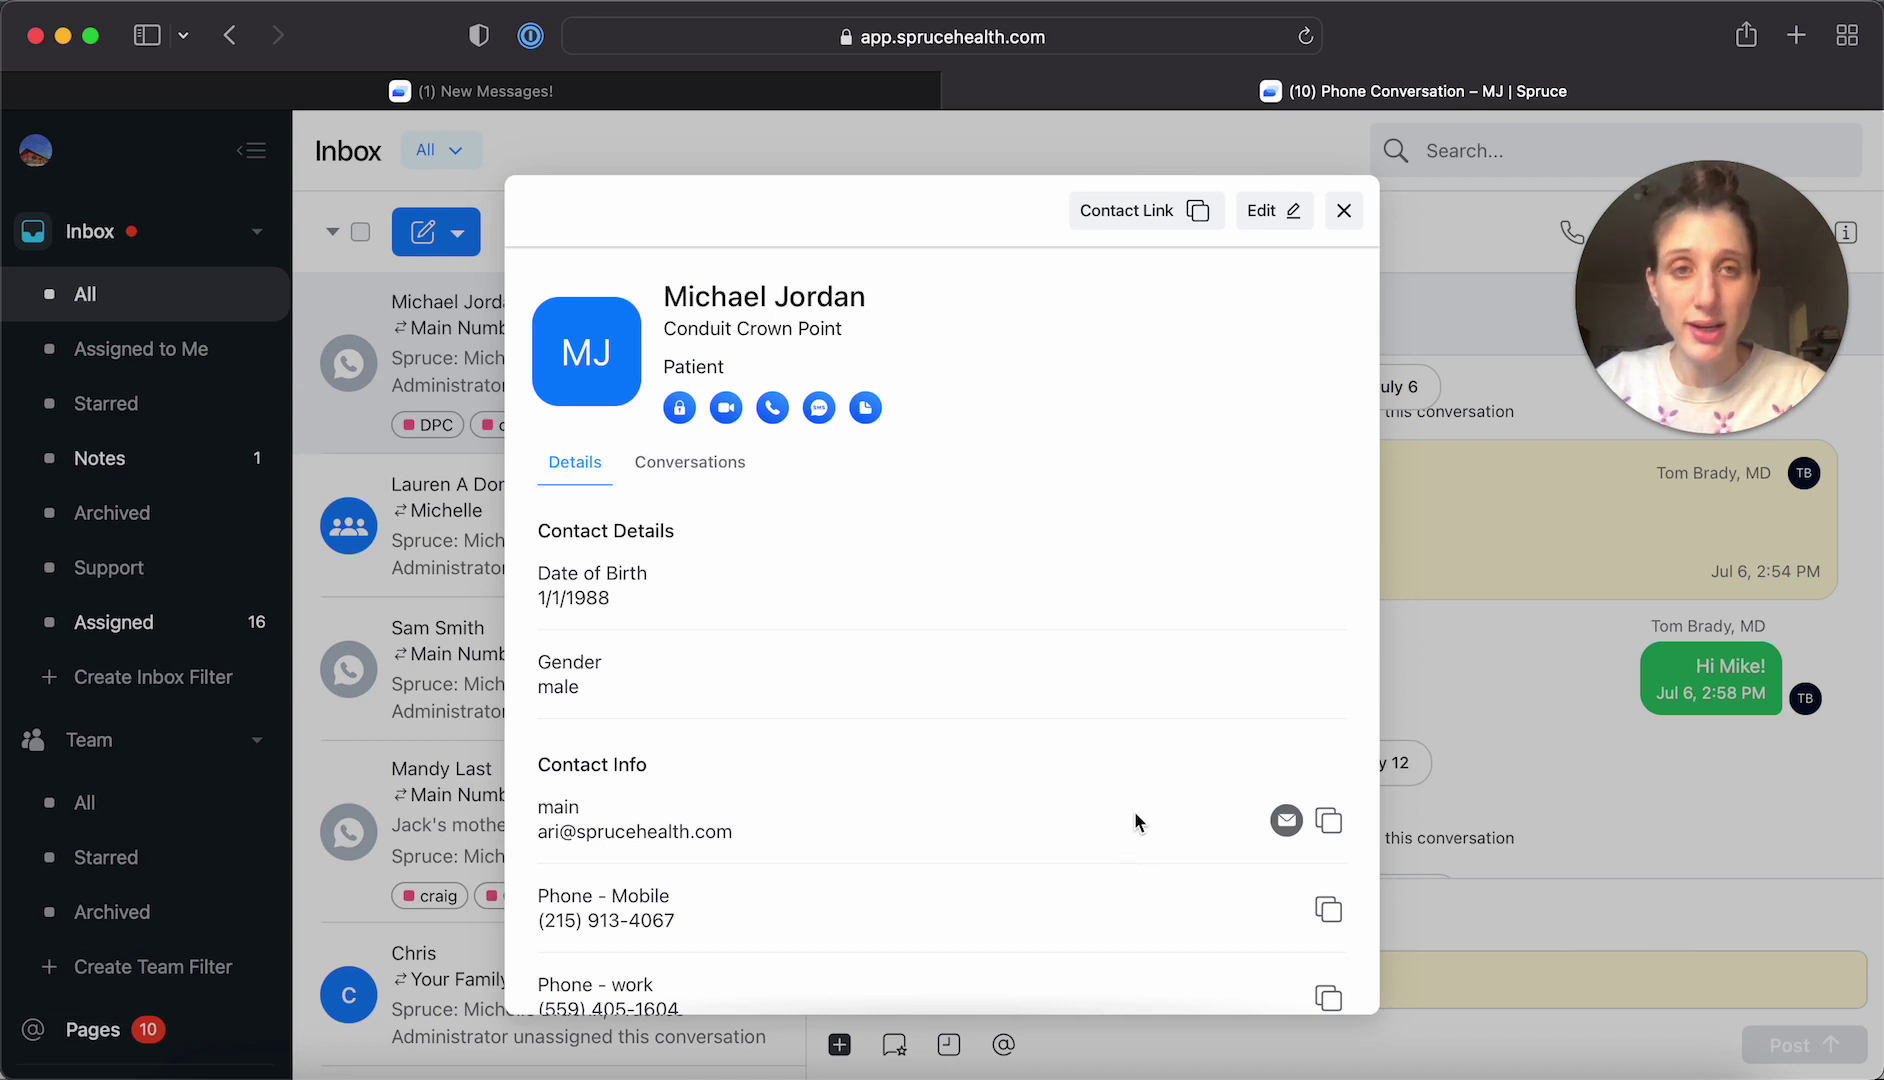
pyautogui.click(1340, 212)
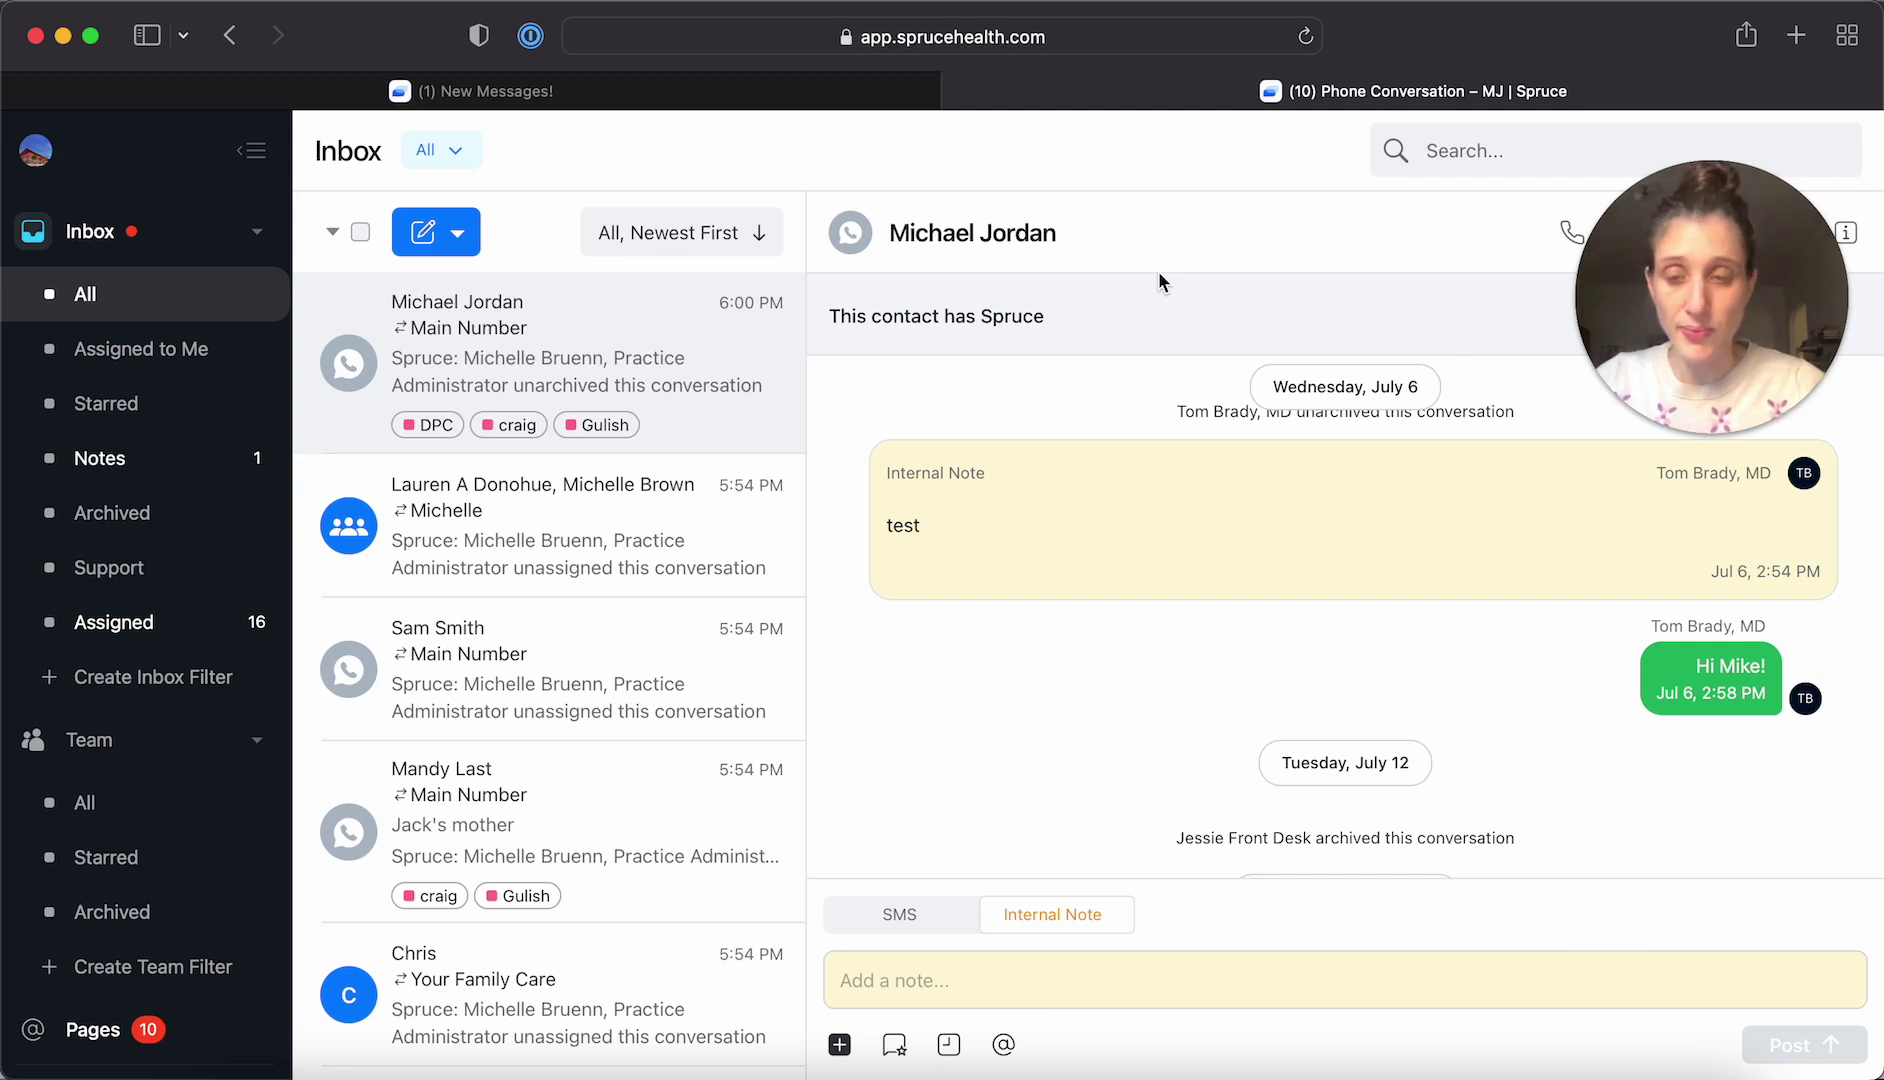
pyautogui.moveTo(660, 450)
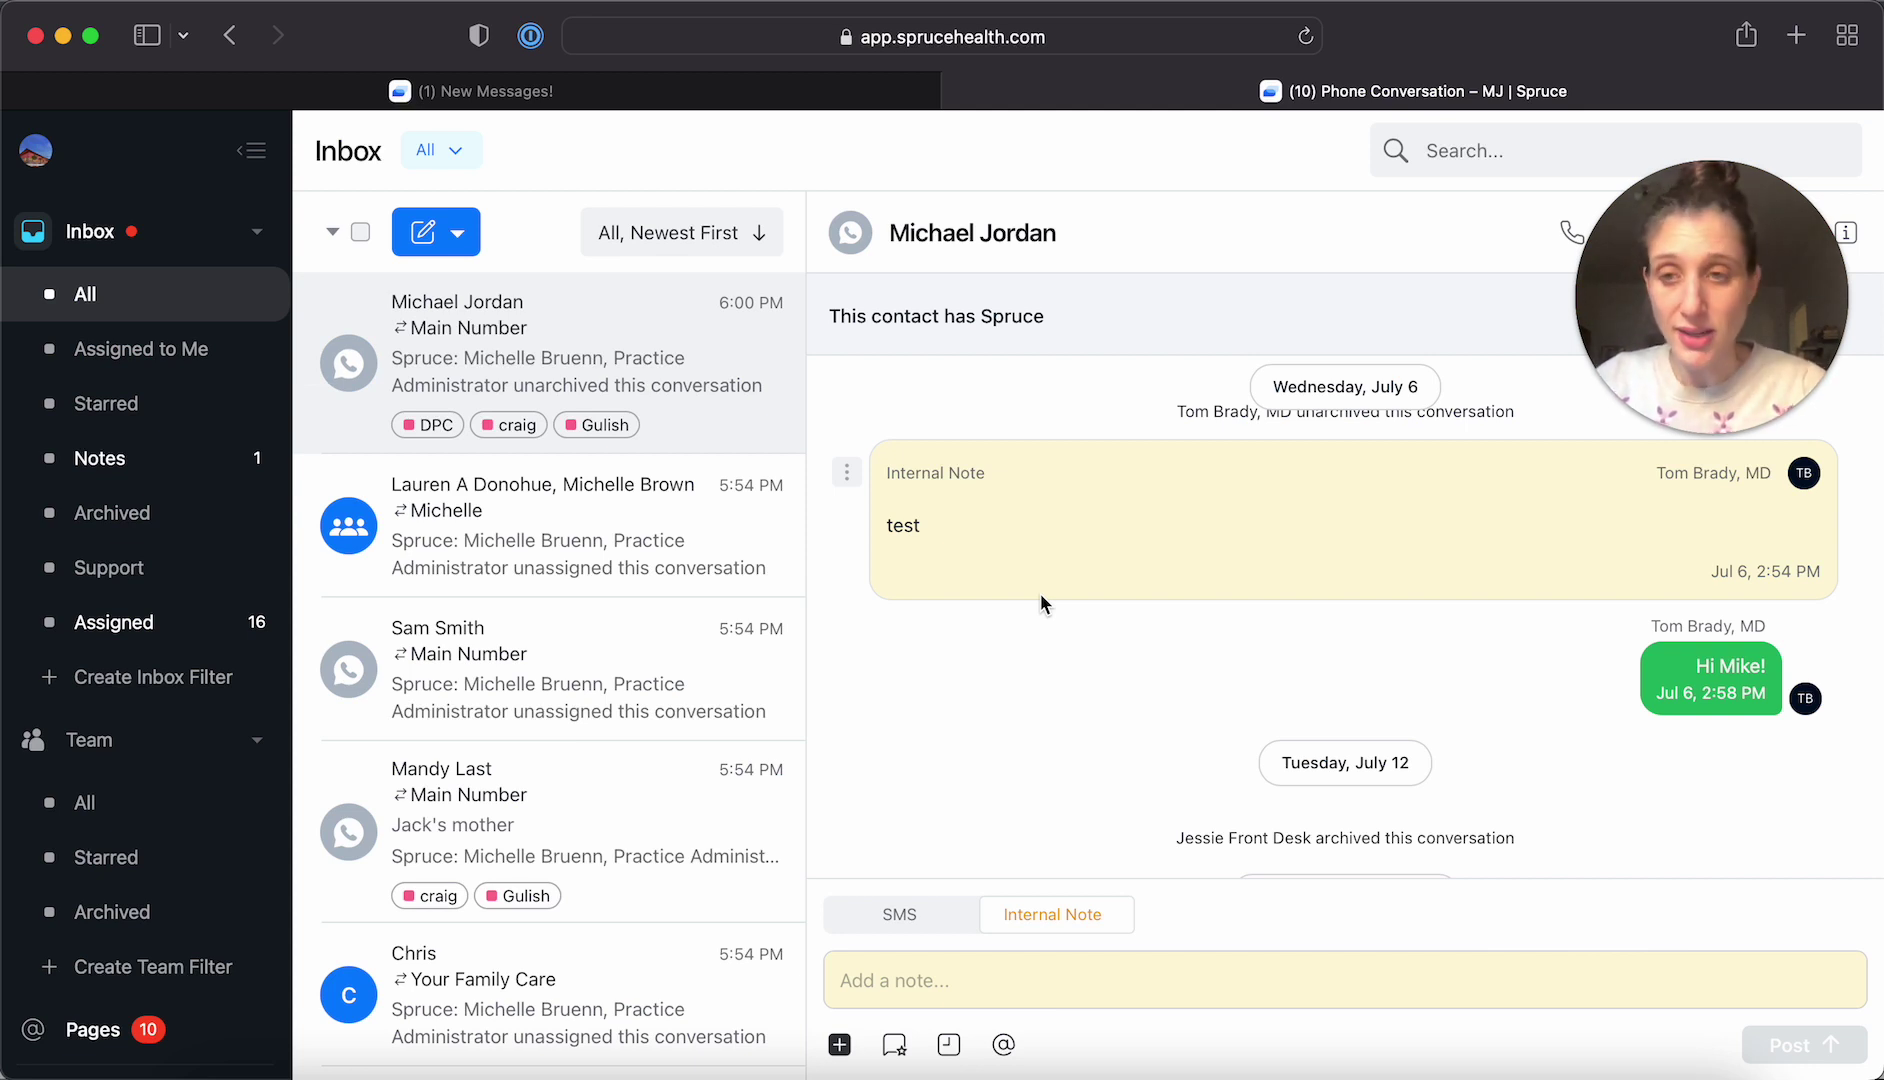
pyautogui.moveTo(195, 640)
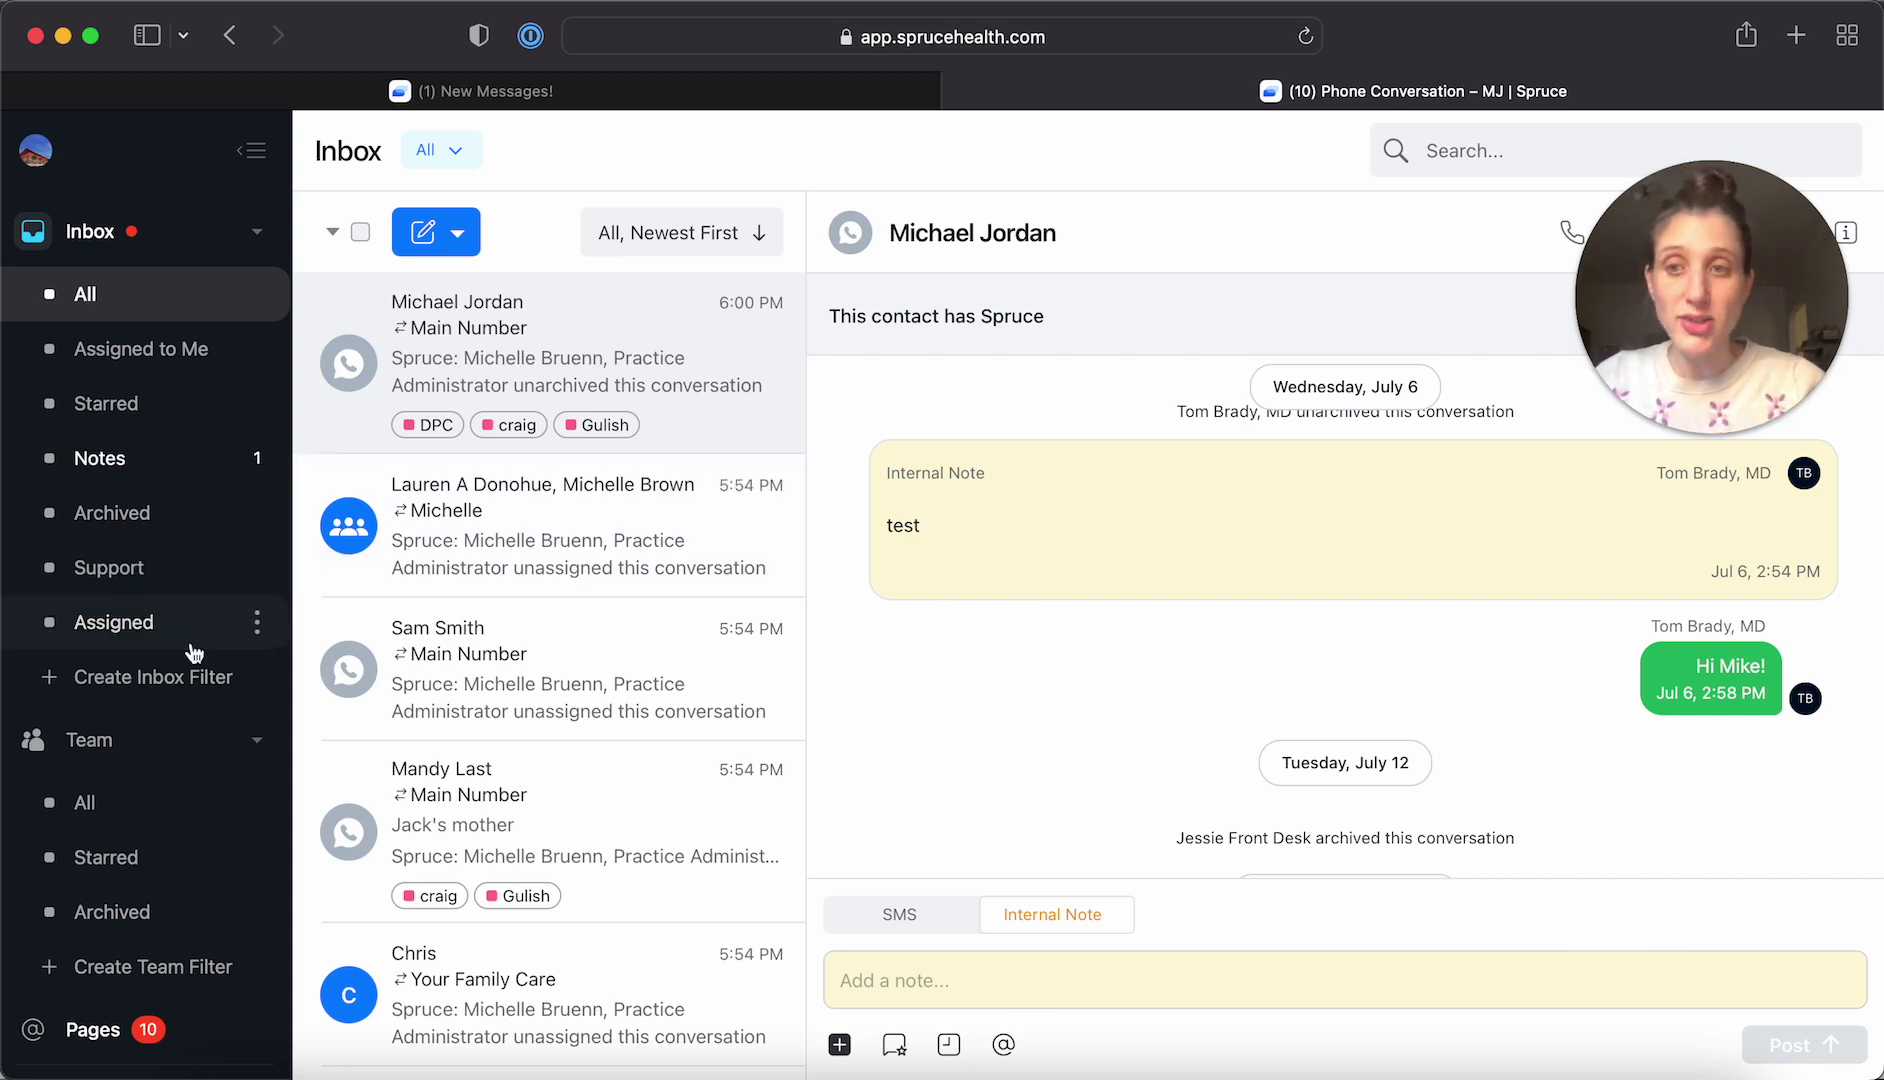
# Go to the Multiple Matching Contacts page from All contacts and view its Merged list
pyautogui.scroll(-2, 195, 653)
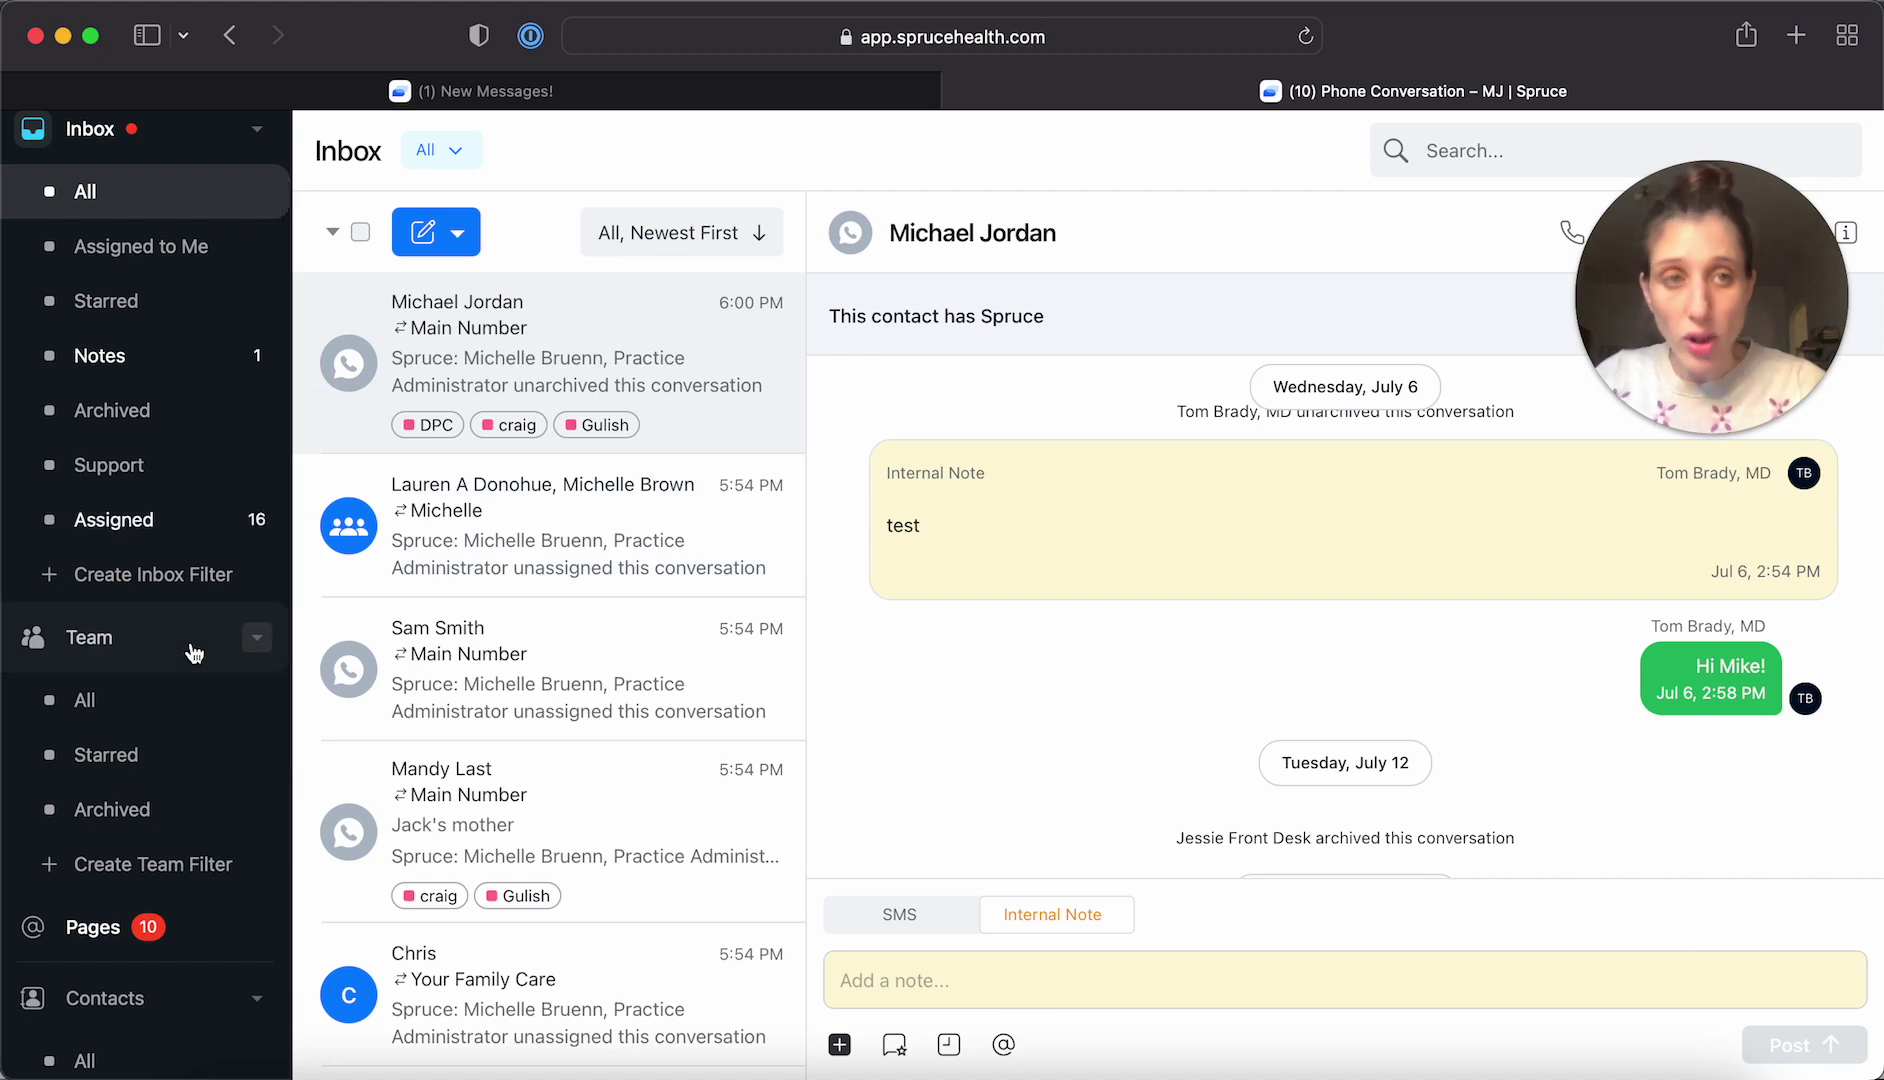
pyautogui.scroll(-10, 195, 653)
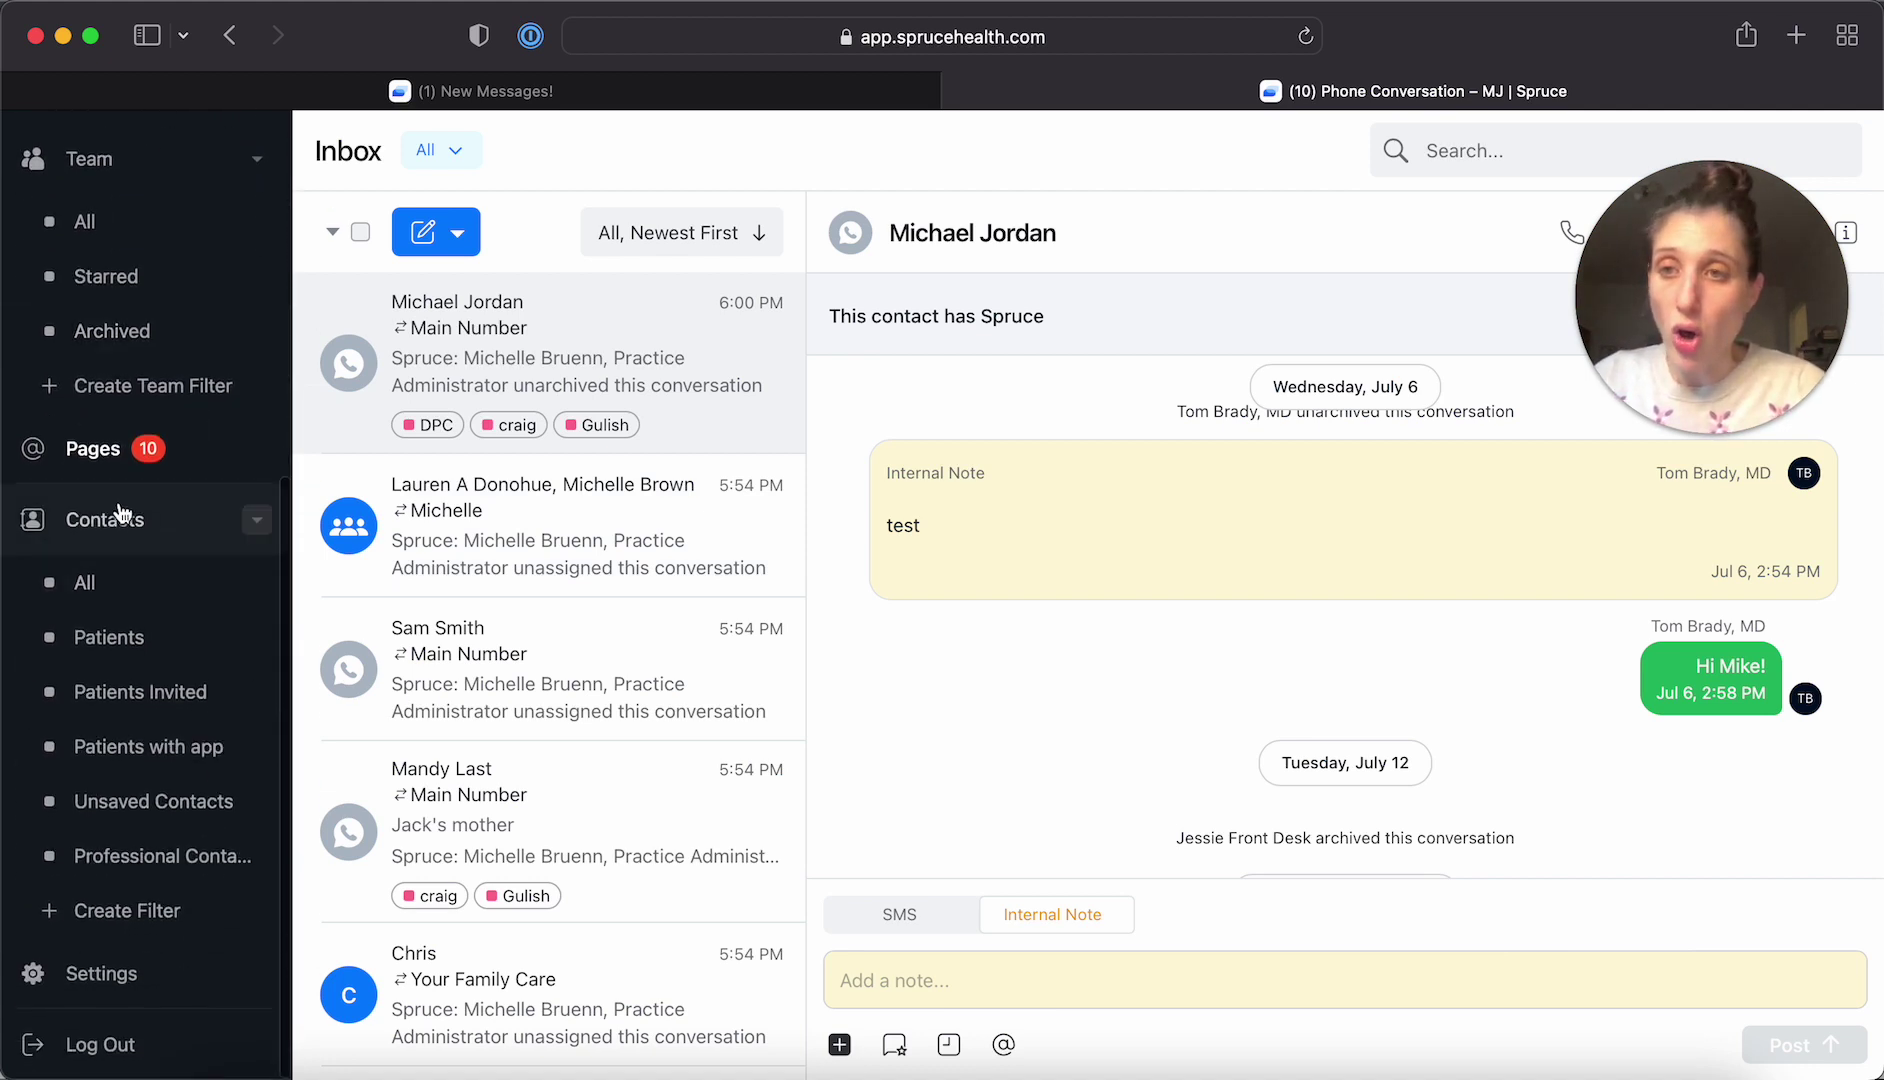
pyautogui.click(111, 596)
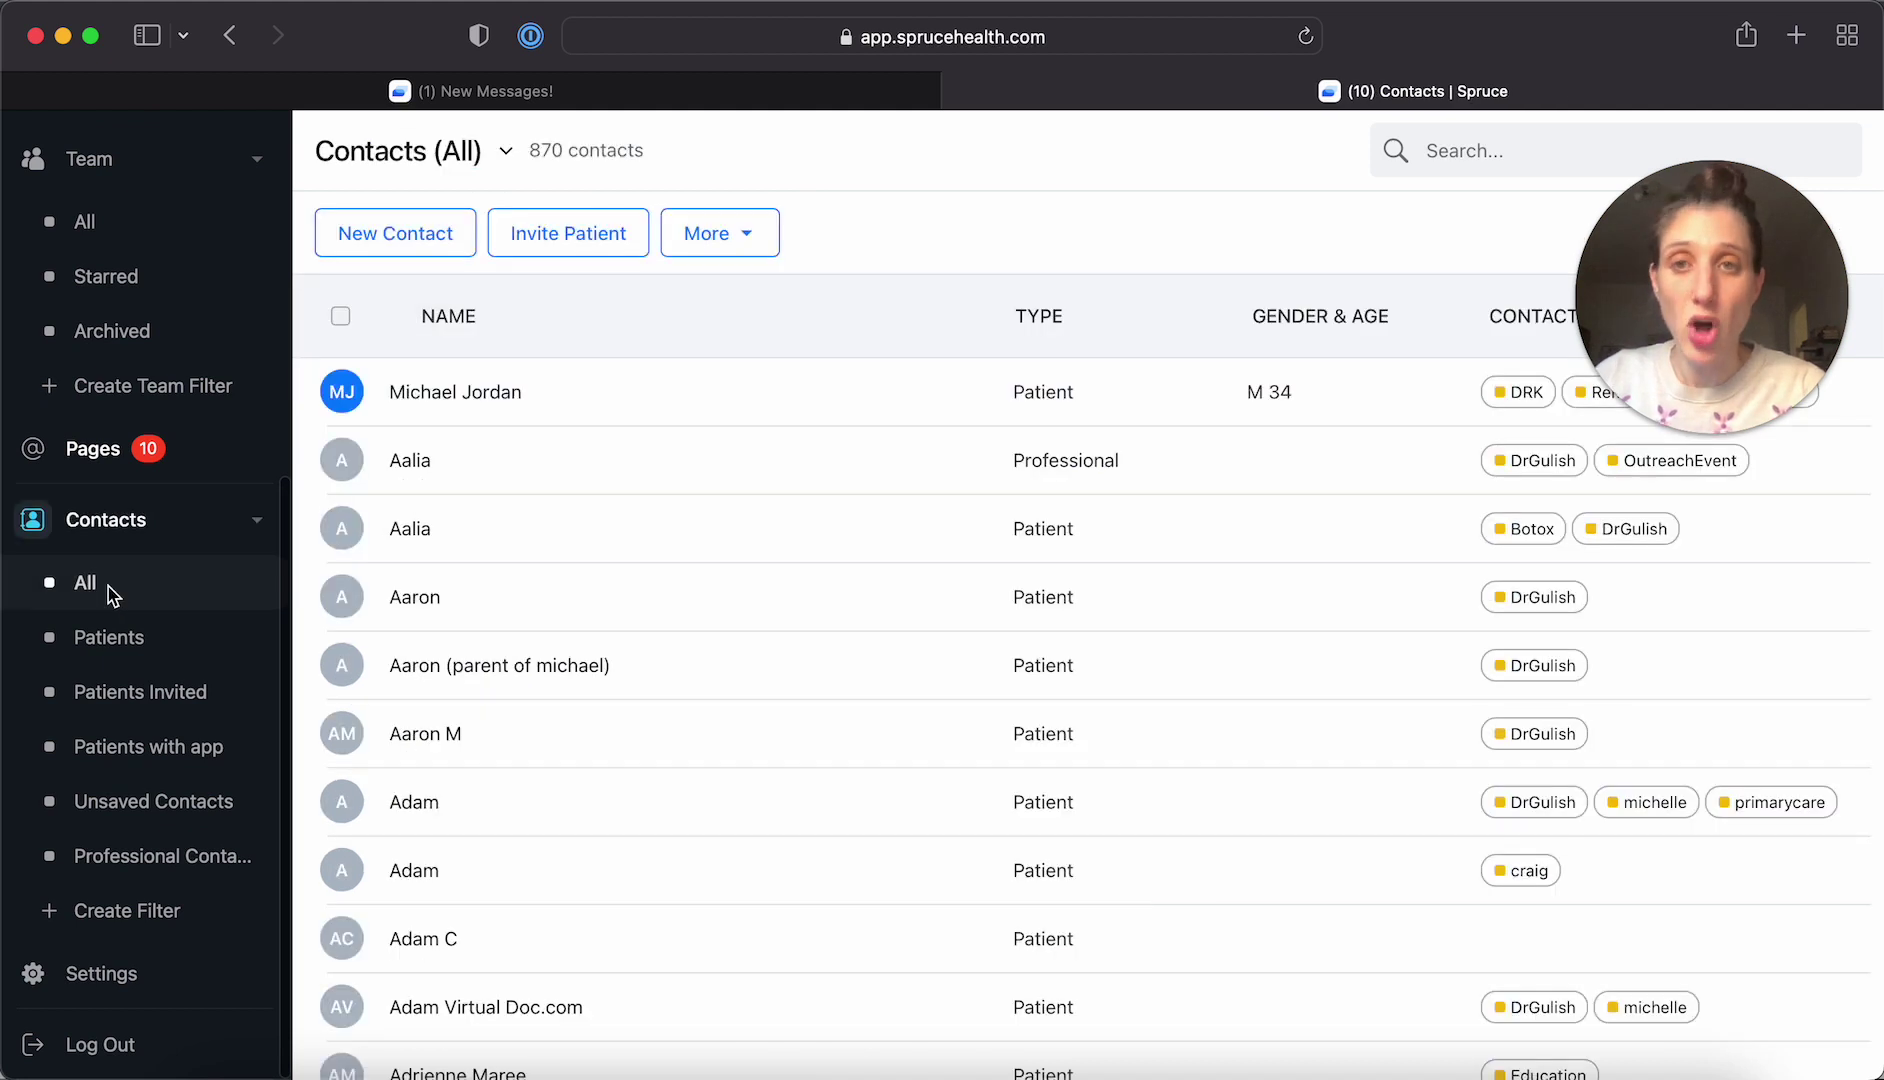
pyautogui.click(766, 246)
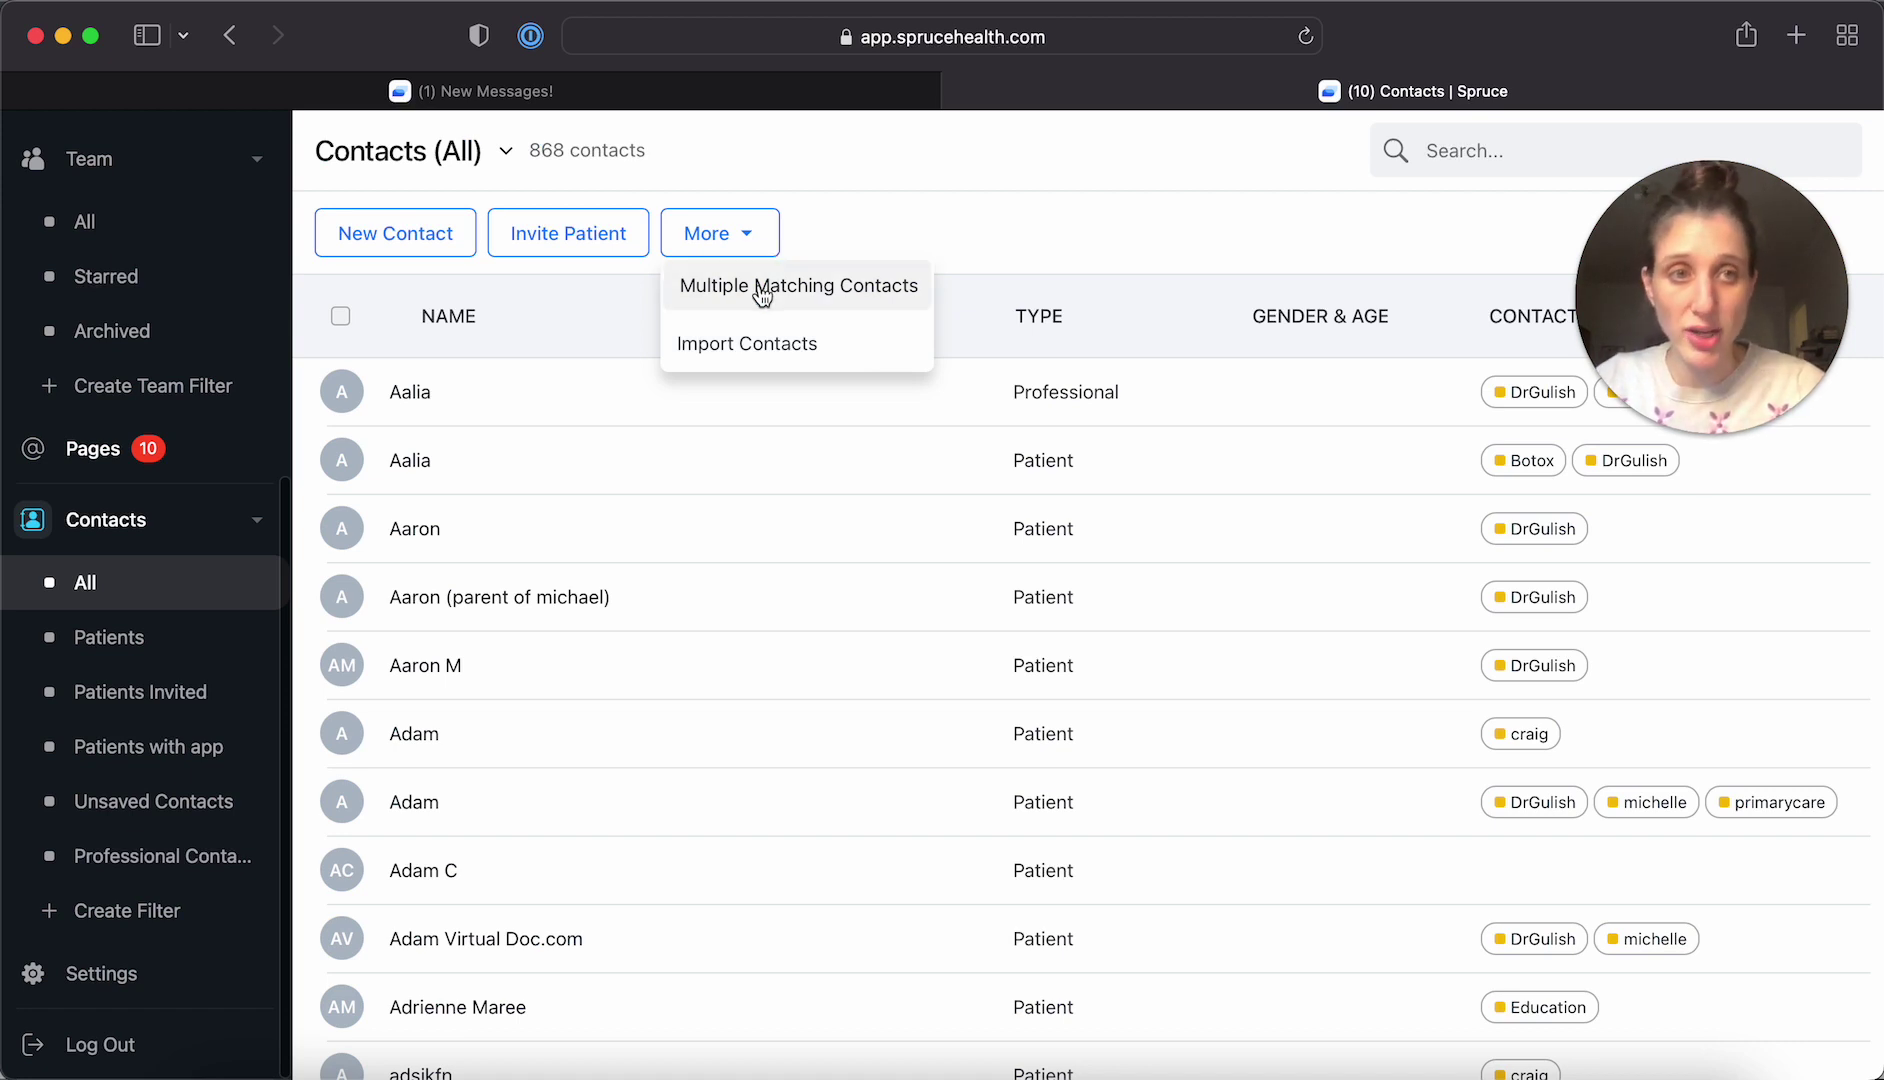
pyautogui.click(762, 292)
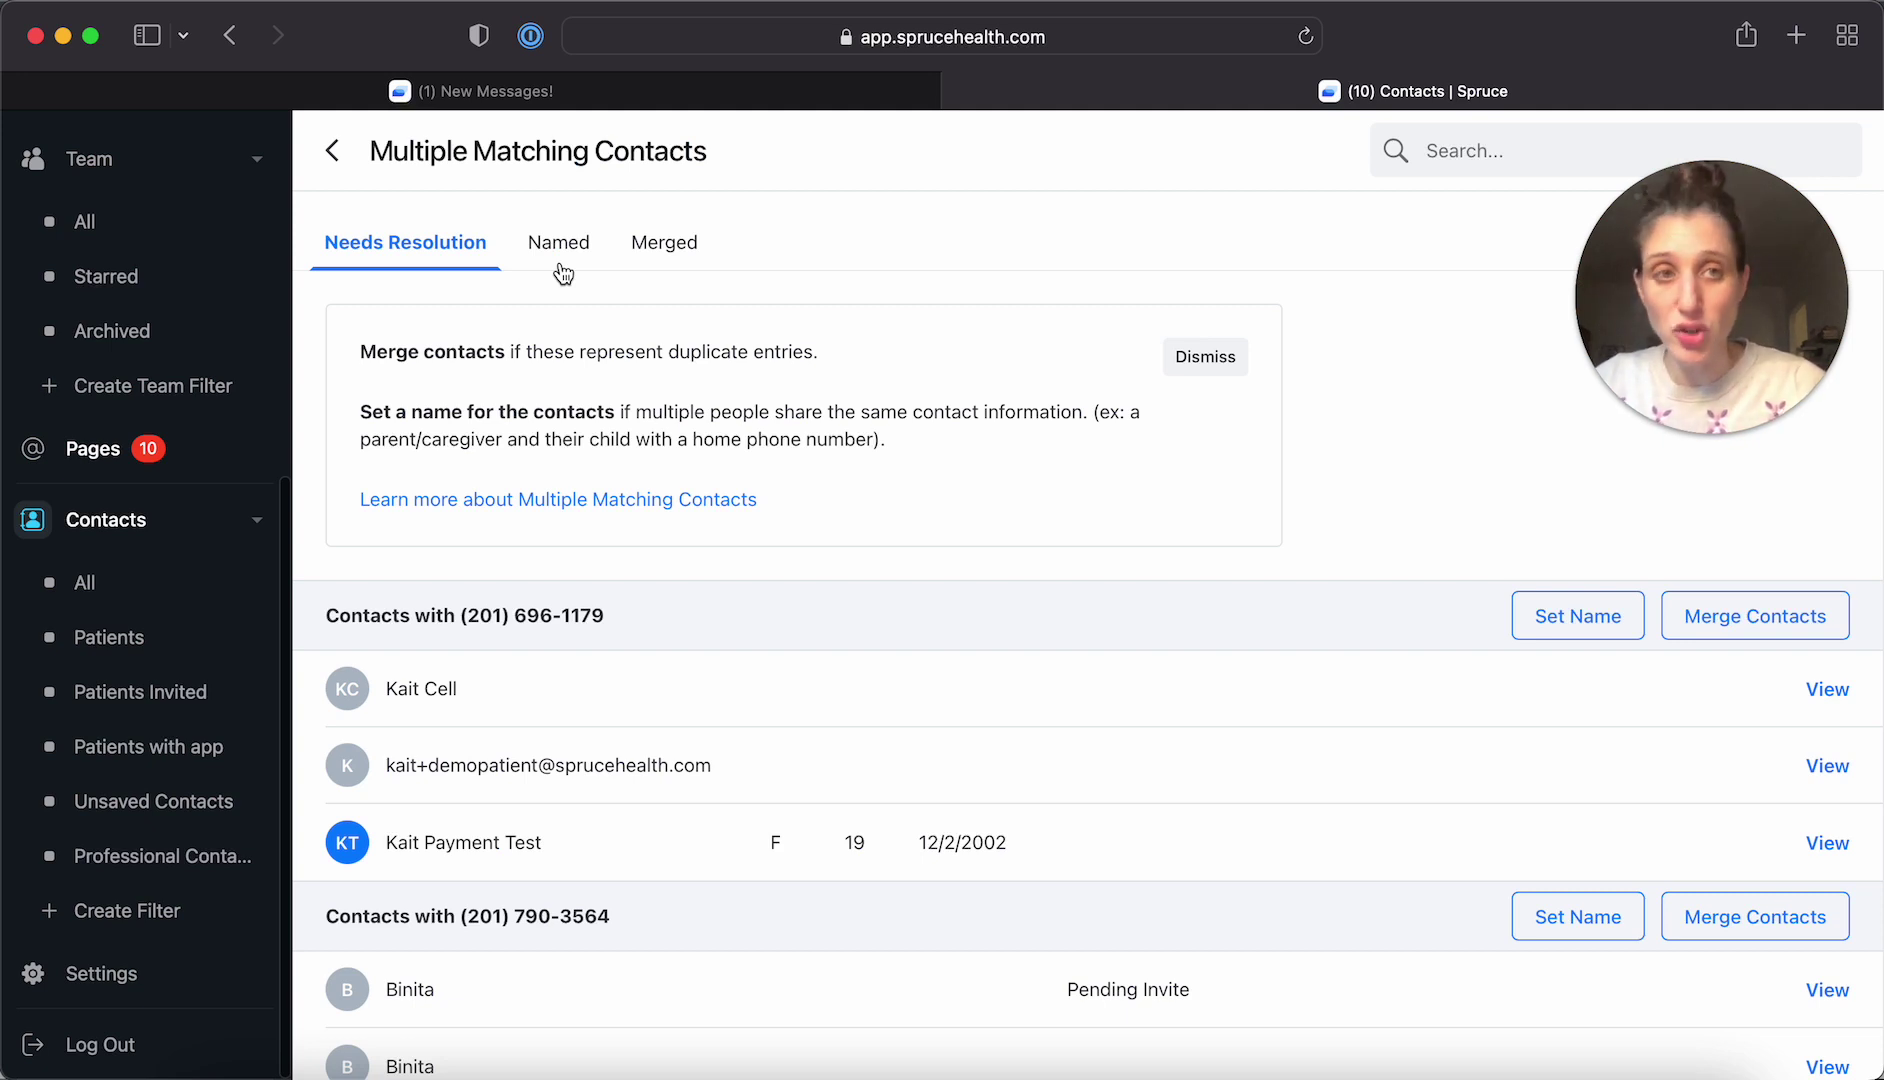
pyautogui.click(686, 253)
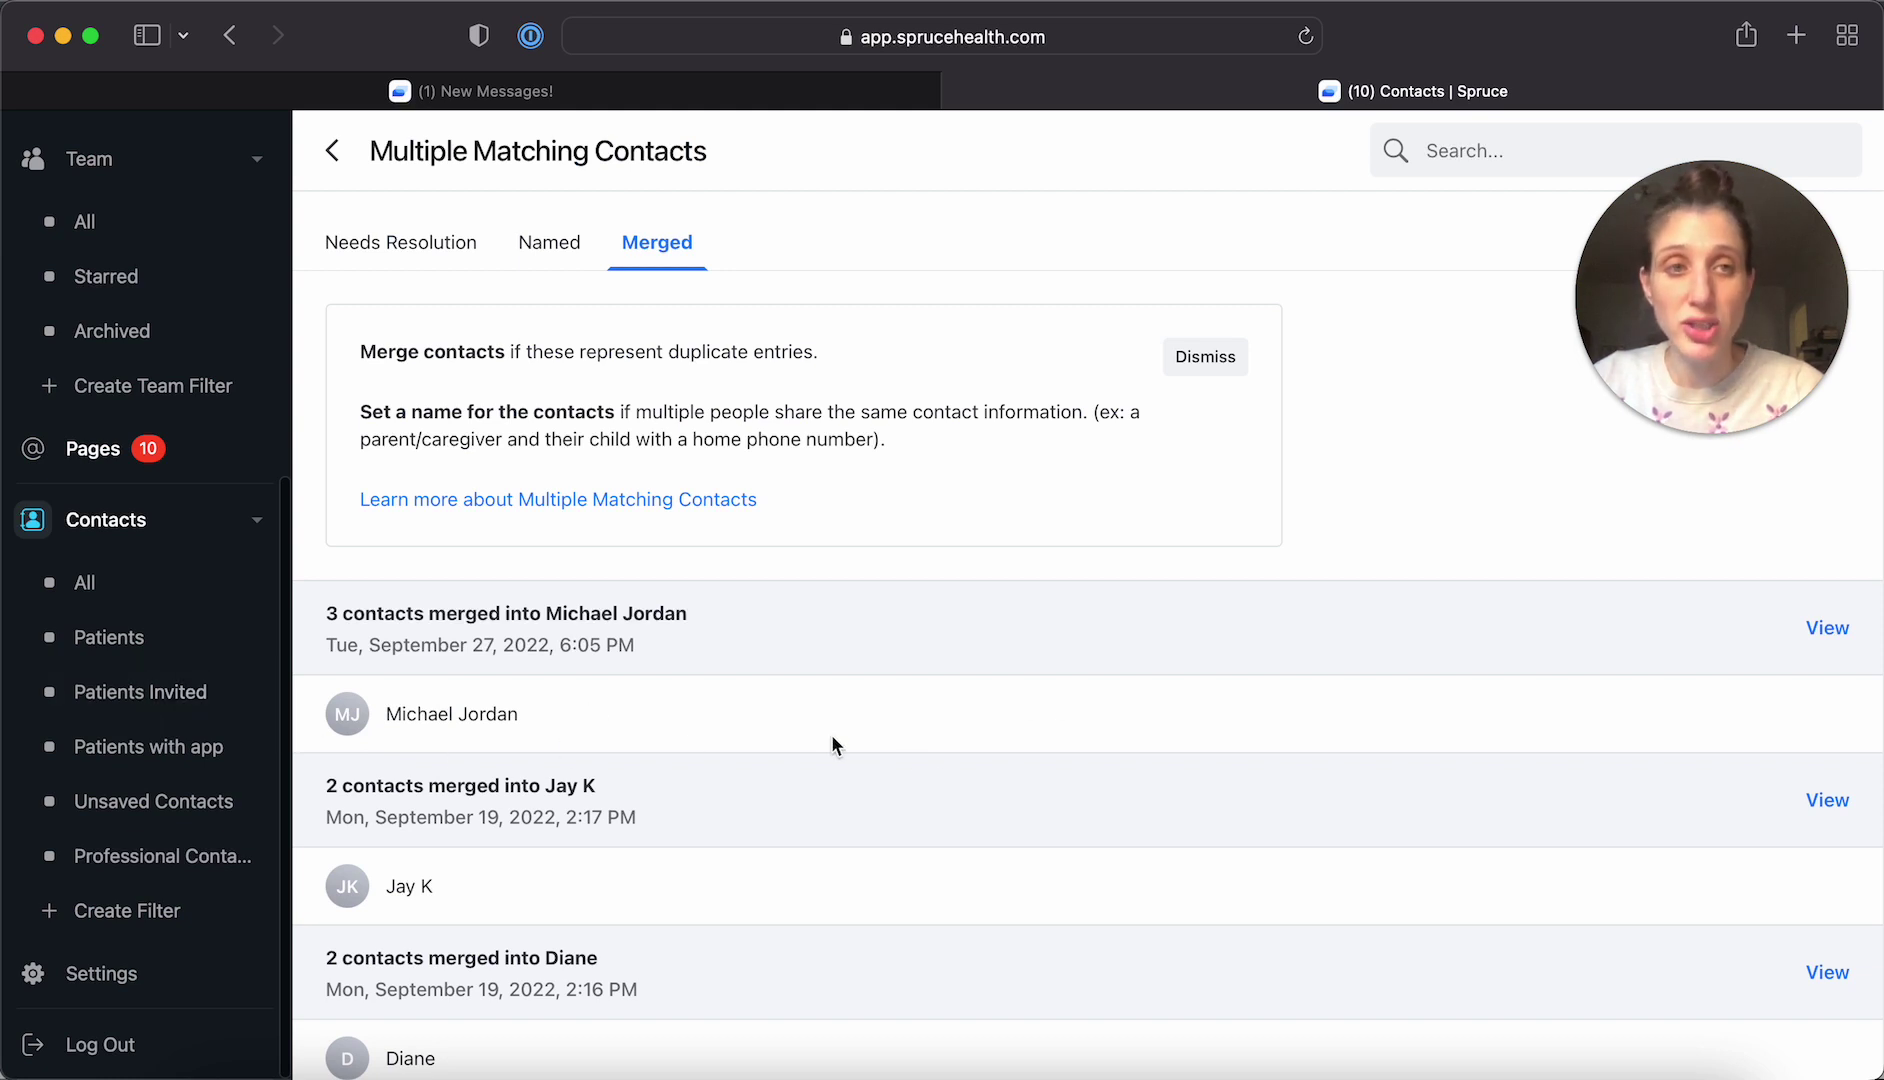
# Return to the Needs Resolution list and scroll to the two duplicate contacts' group
pyautogui.click(384, 244)
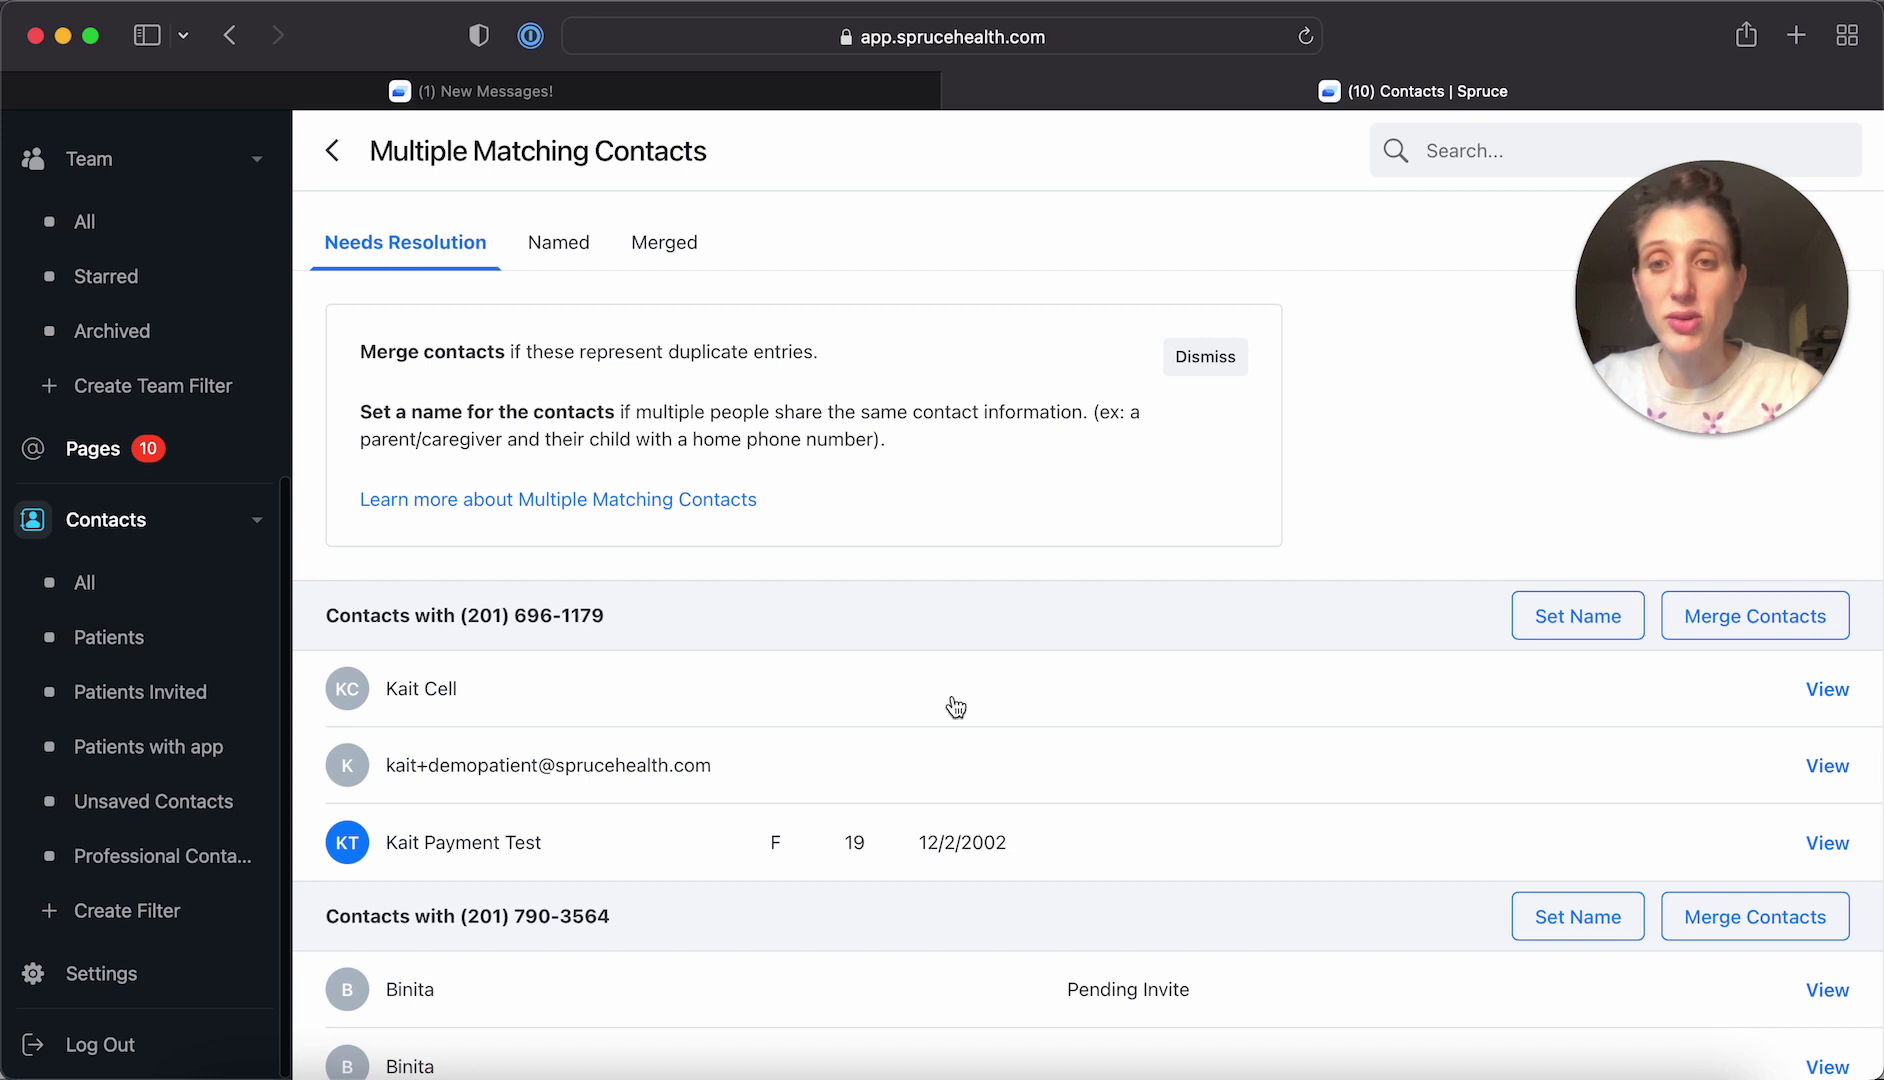
pyautogui.scroll(-3, 1053, 755)
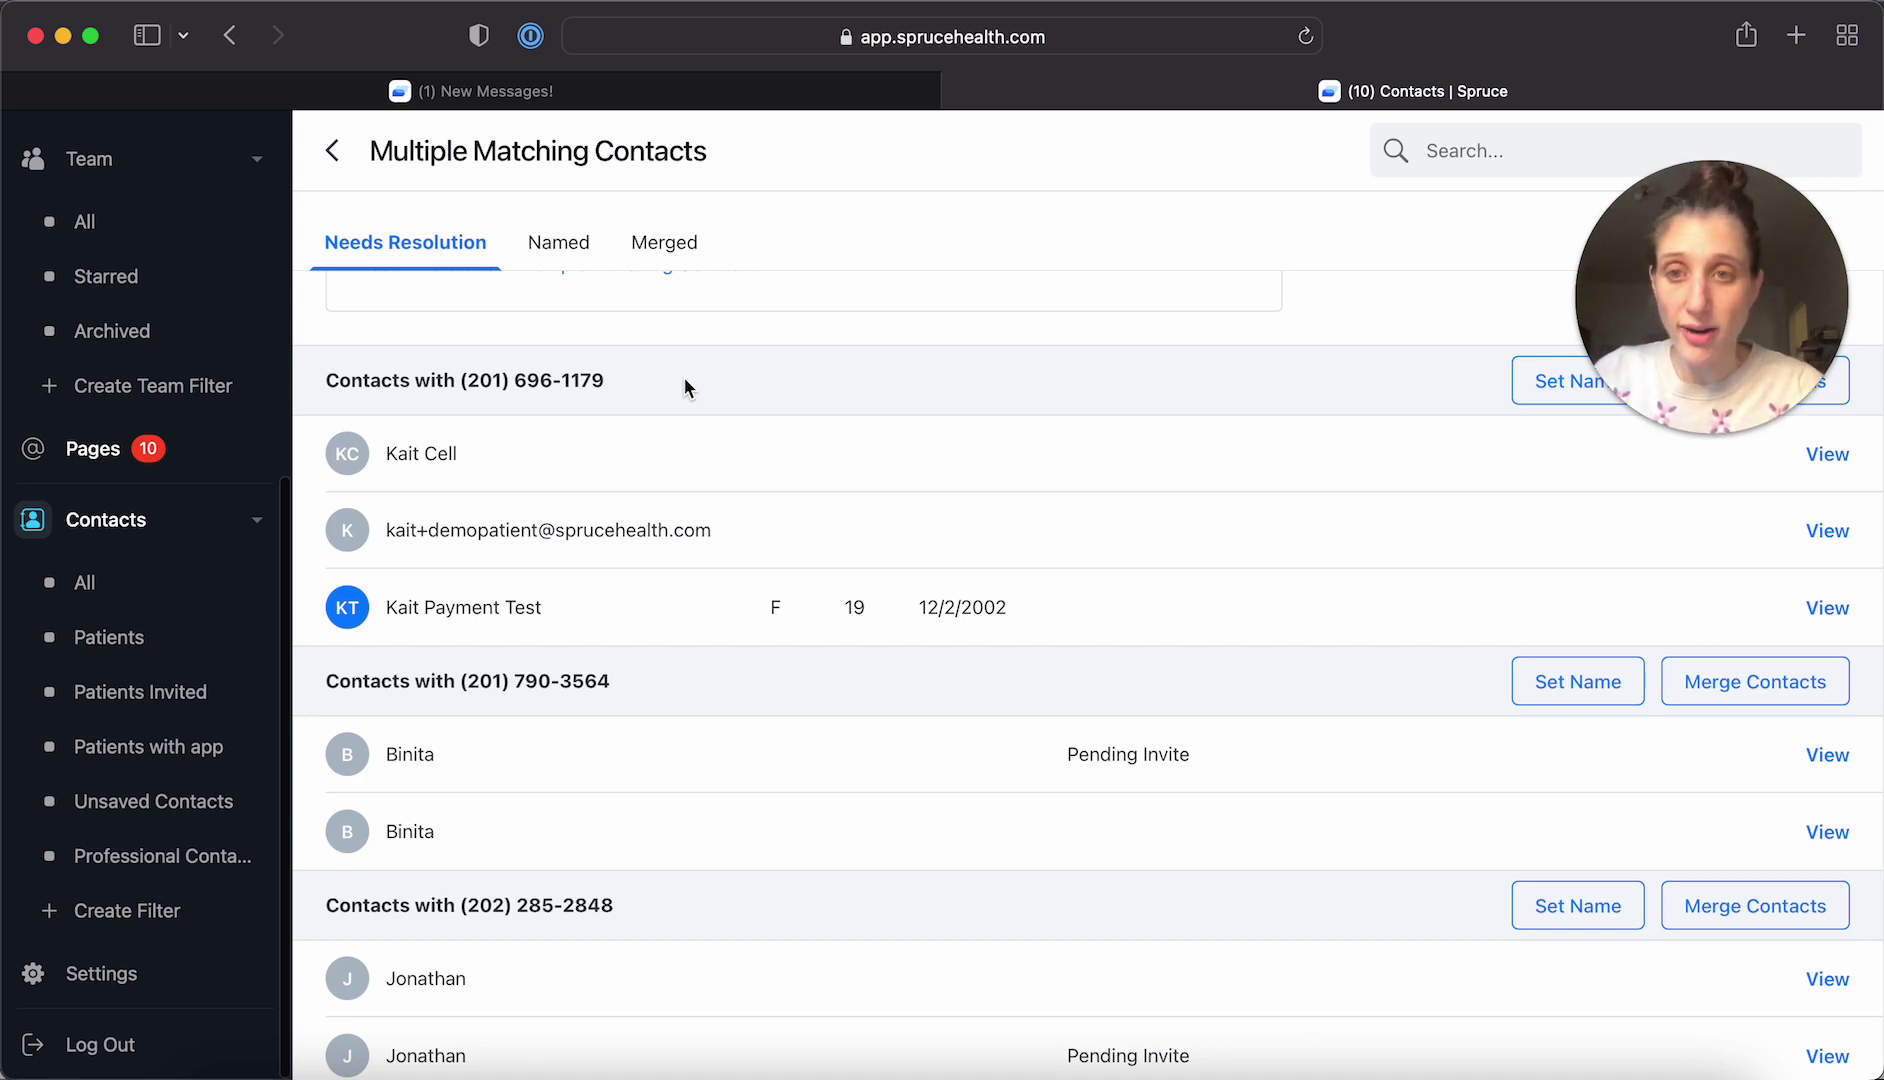
pyautogui.scroll(-3, 694, 620)
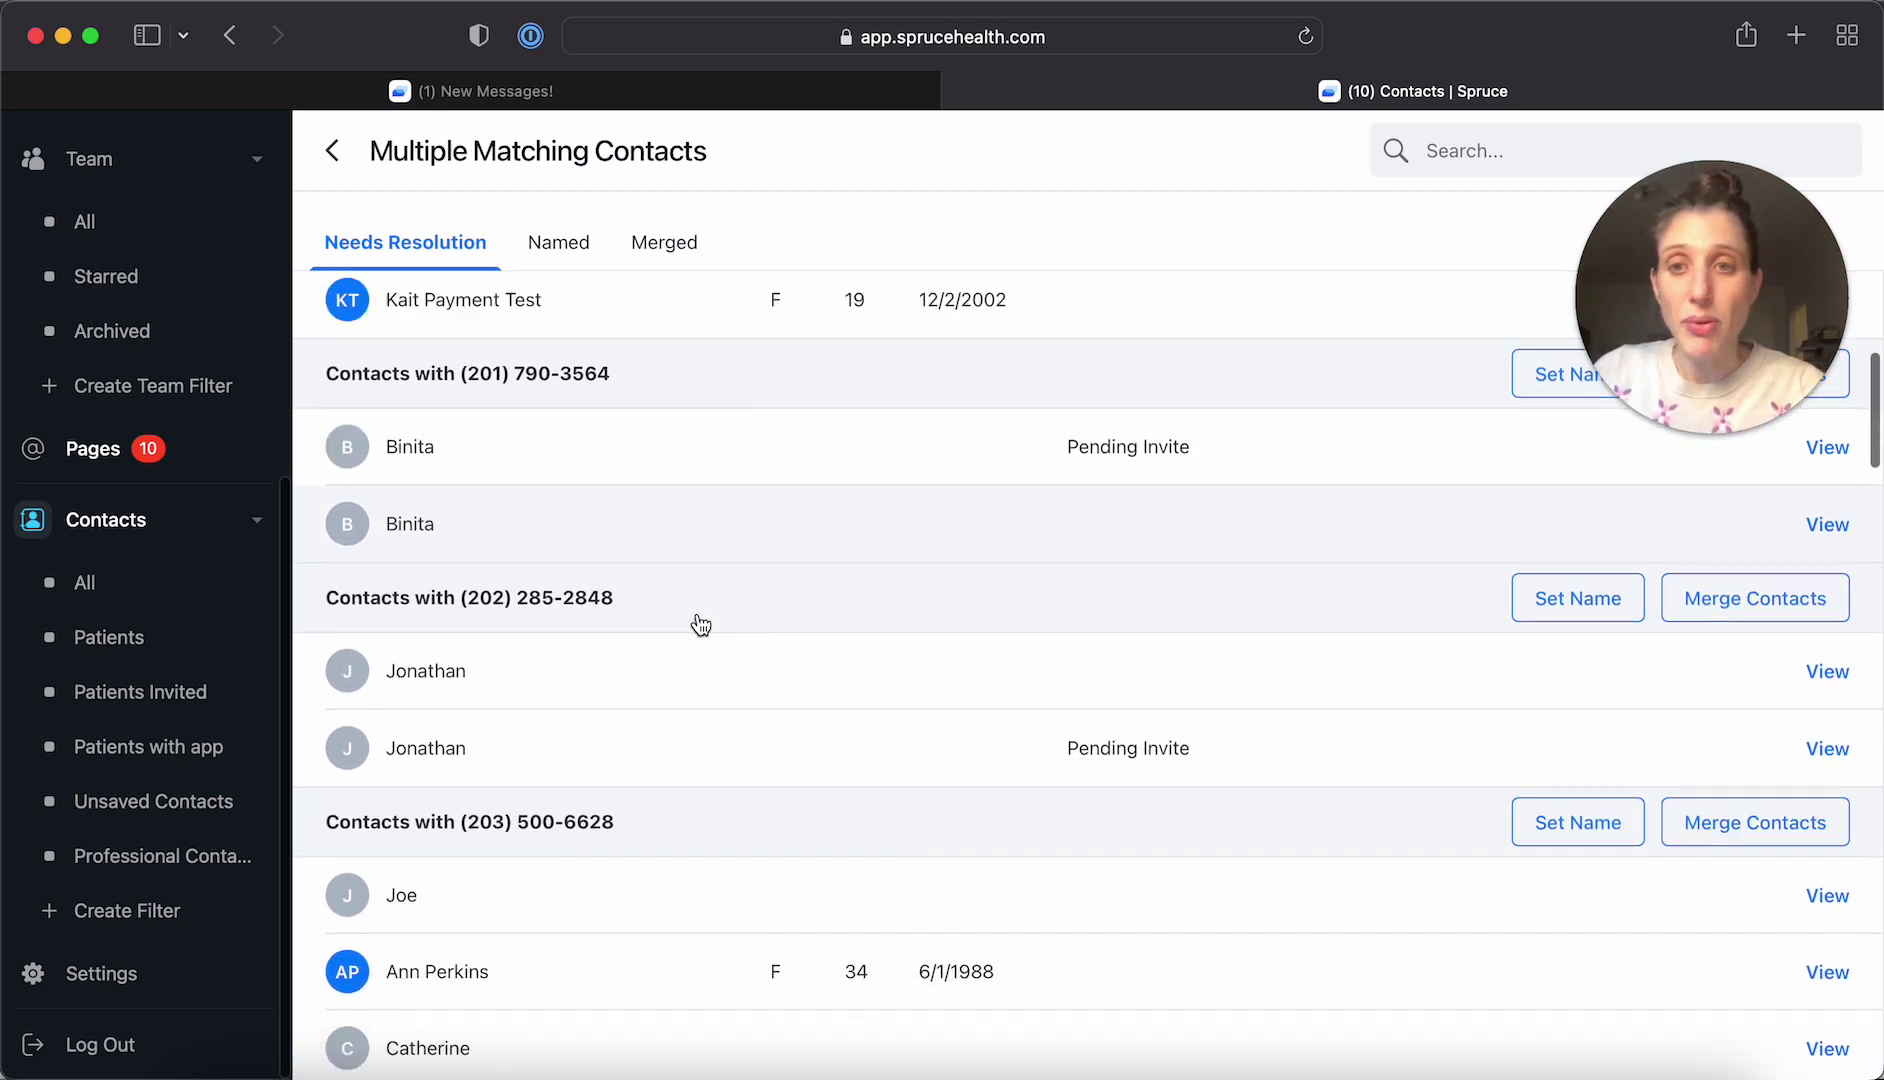
pyautogui.scroll(-1, 475, 647)
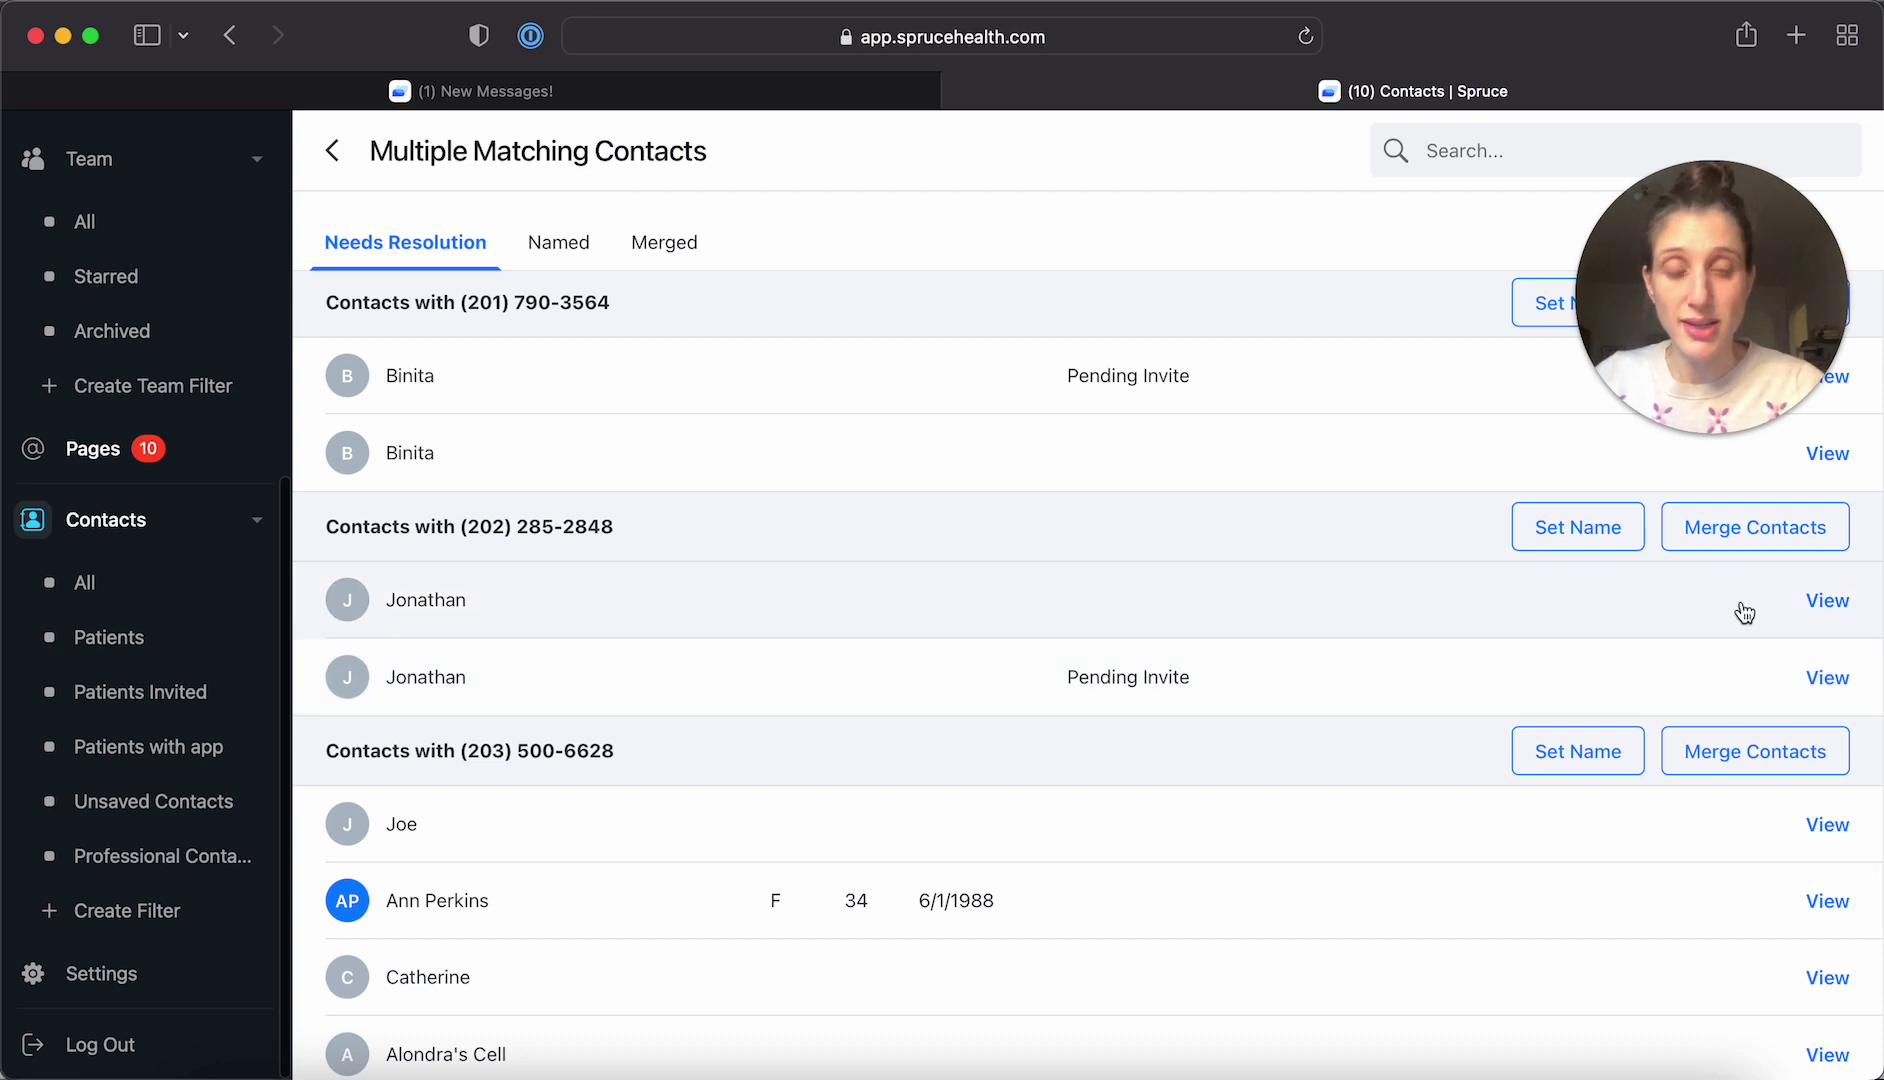
# Merge the two duplicate contacts into one patient after previewing the combined fields
pyautogui.click(1753, 547)
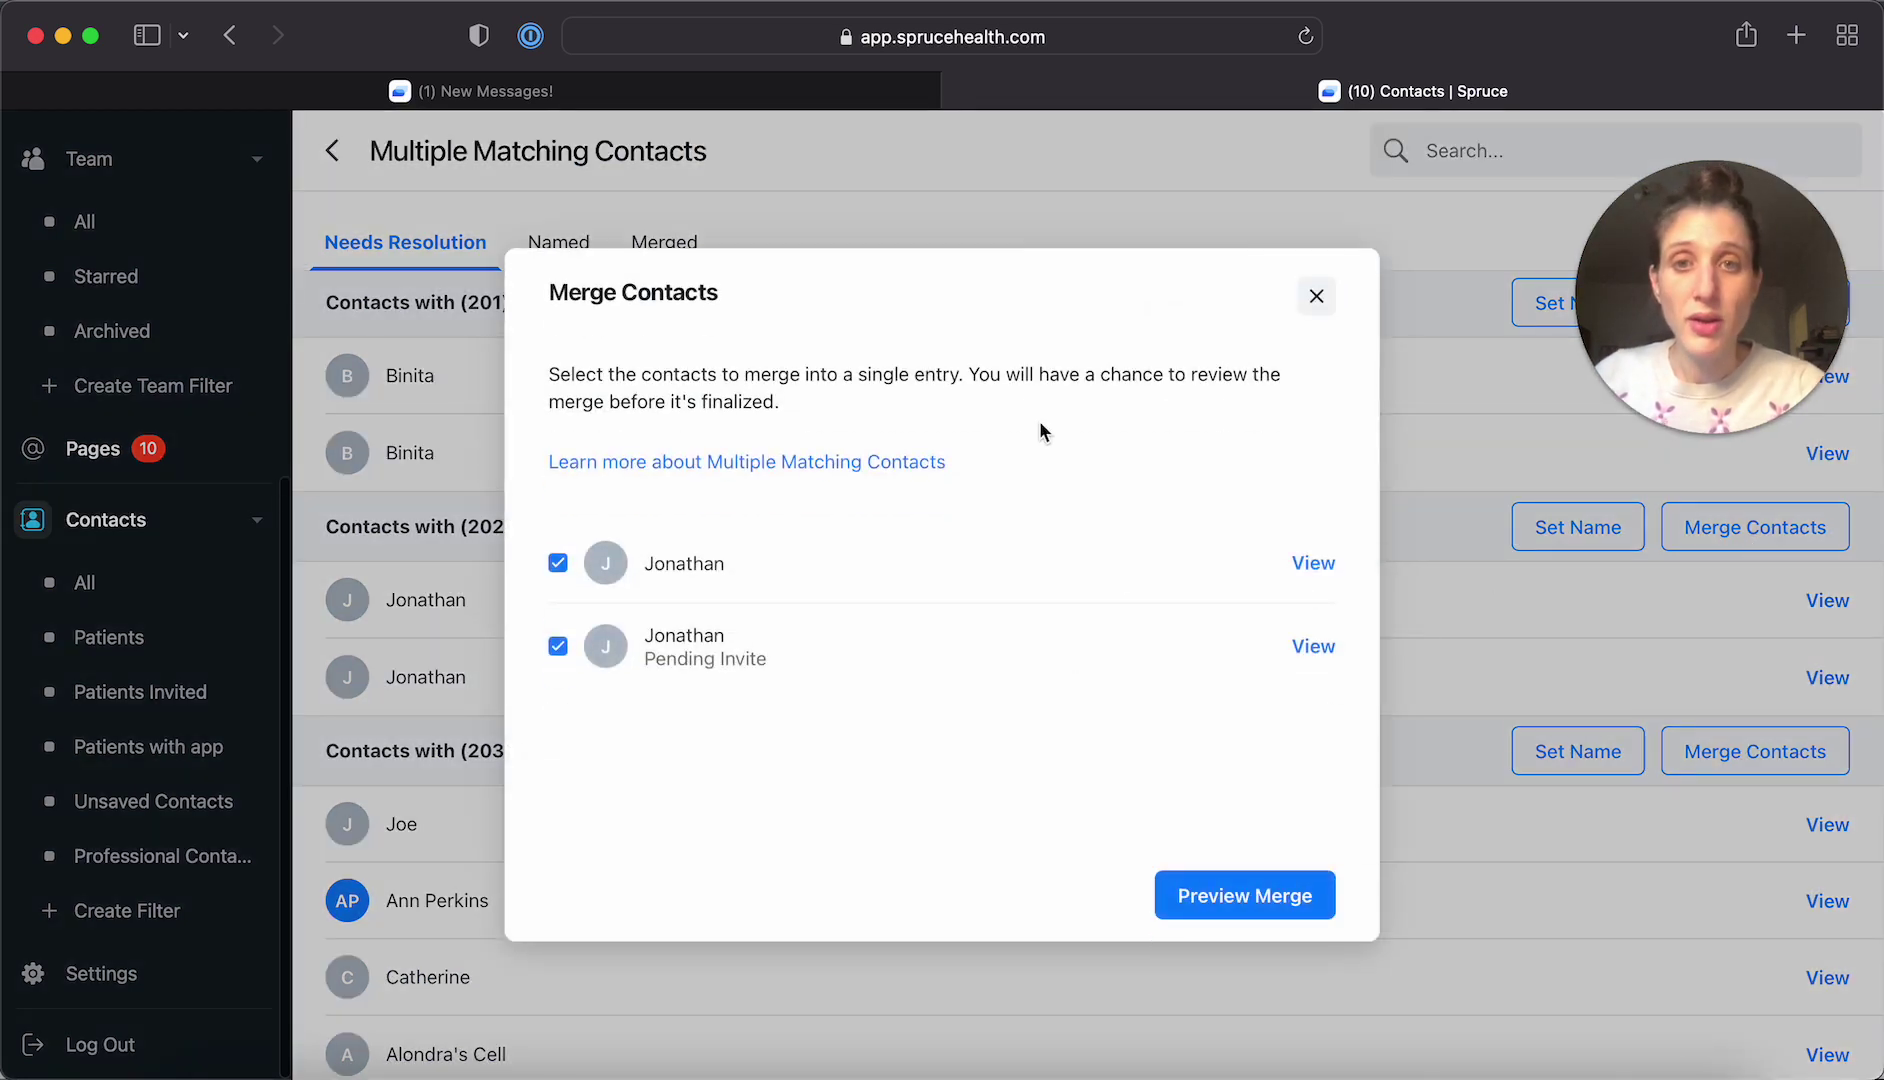
pyautogui.click(1278, 915)
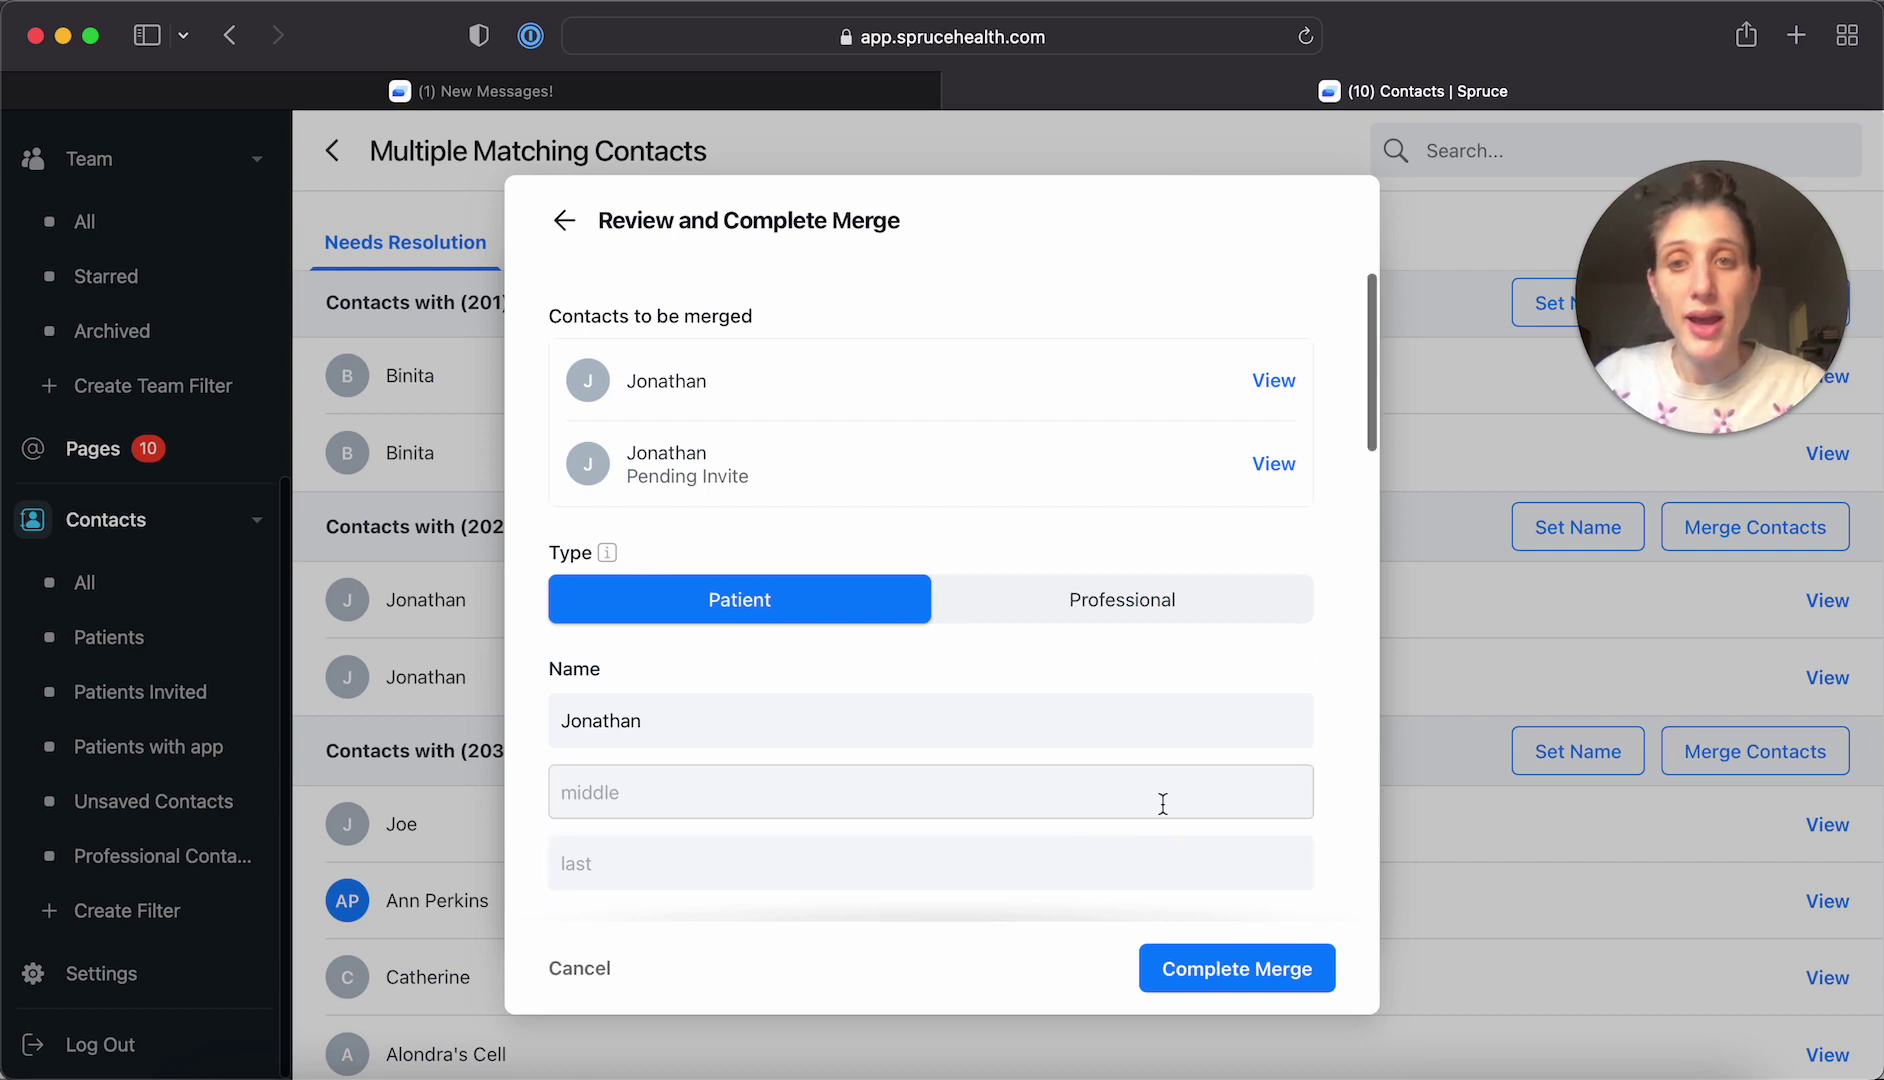
pyautogui.scroll(-5, 1162, 800)
pyautogui.scroll(5, 1162, 804)
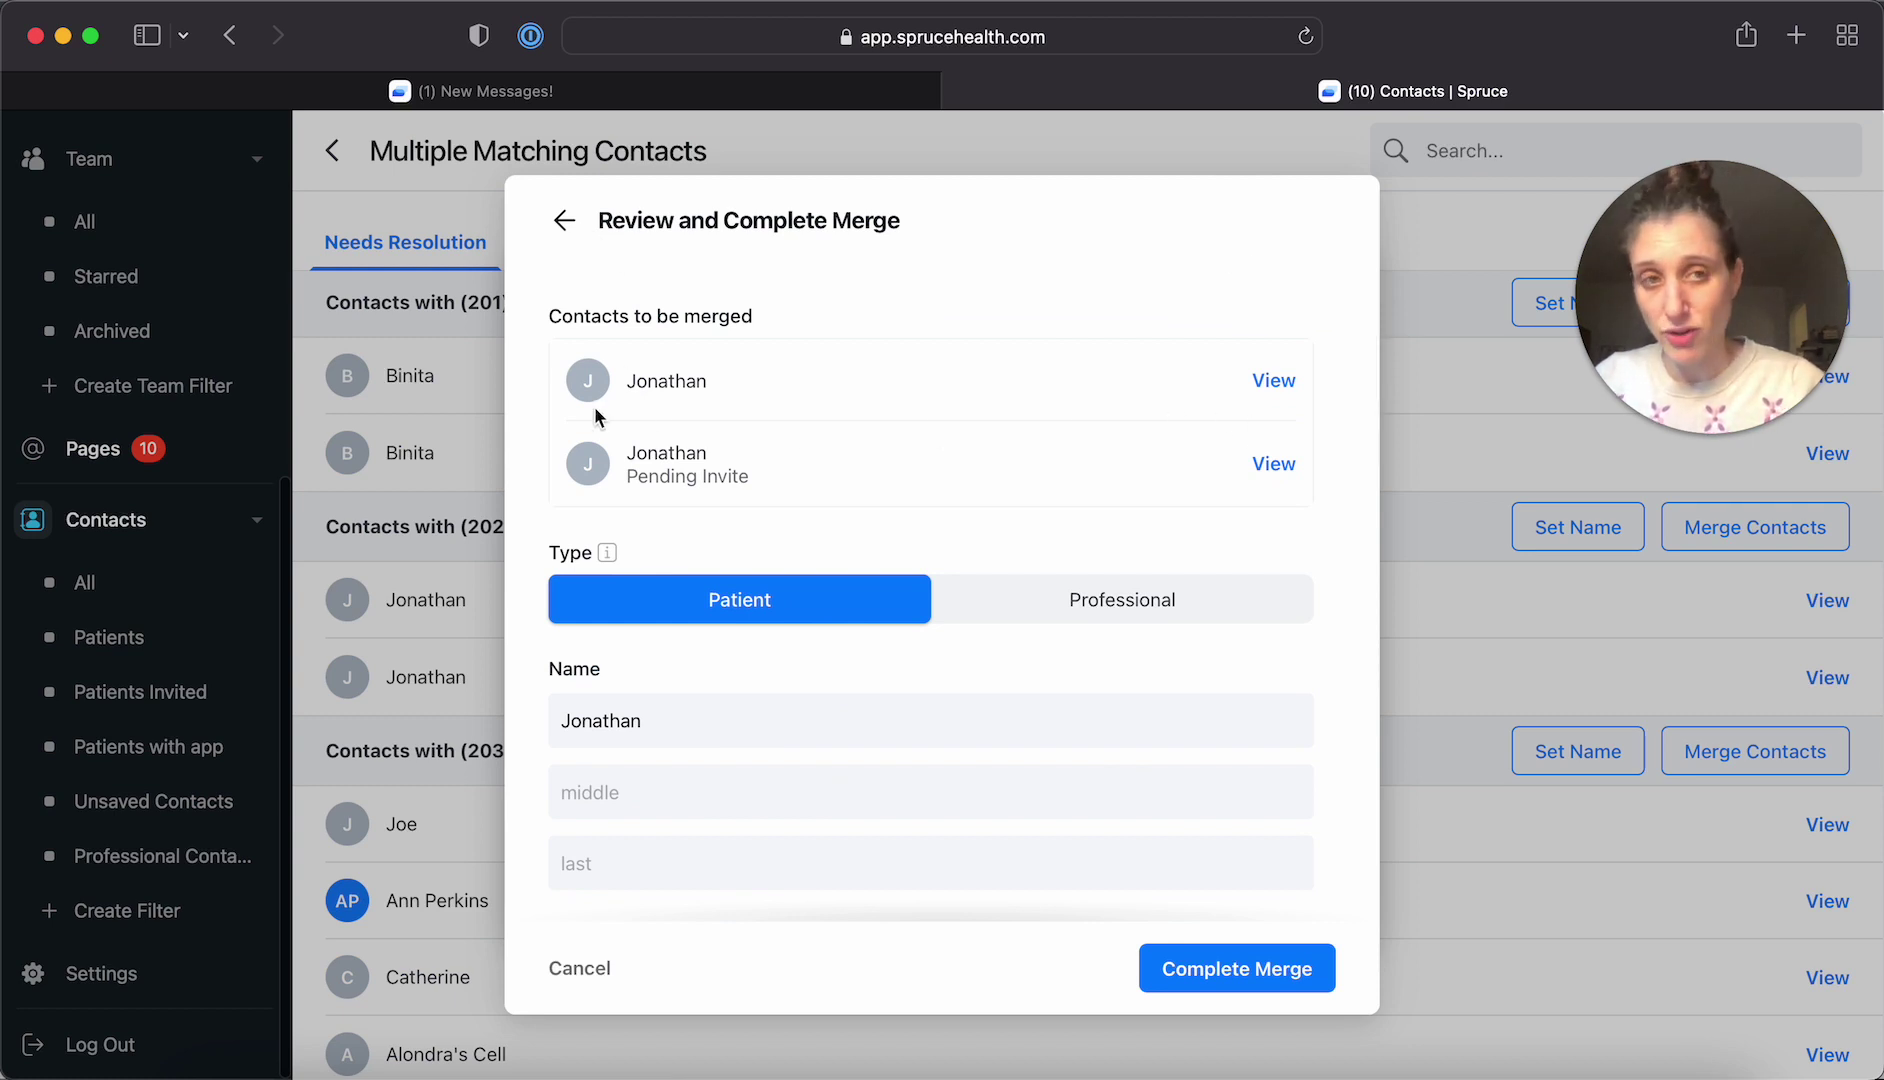
pyautogui.scroll(-4, 898, 725)
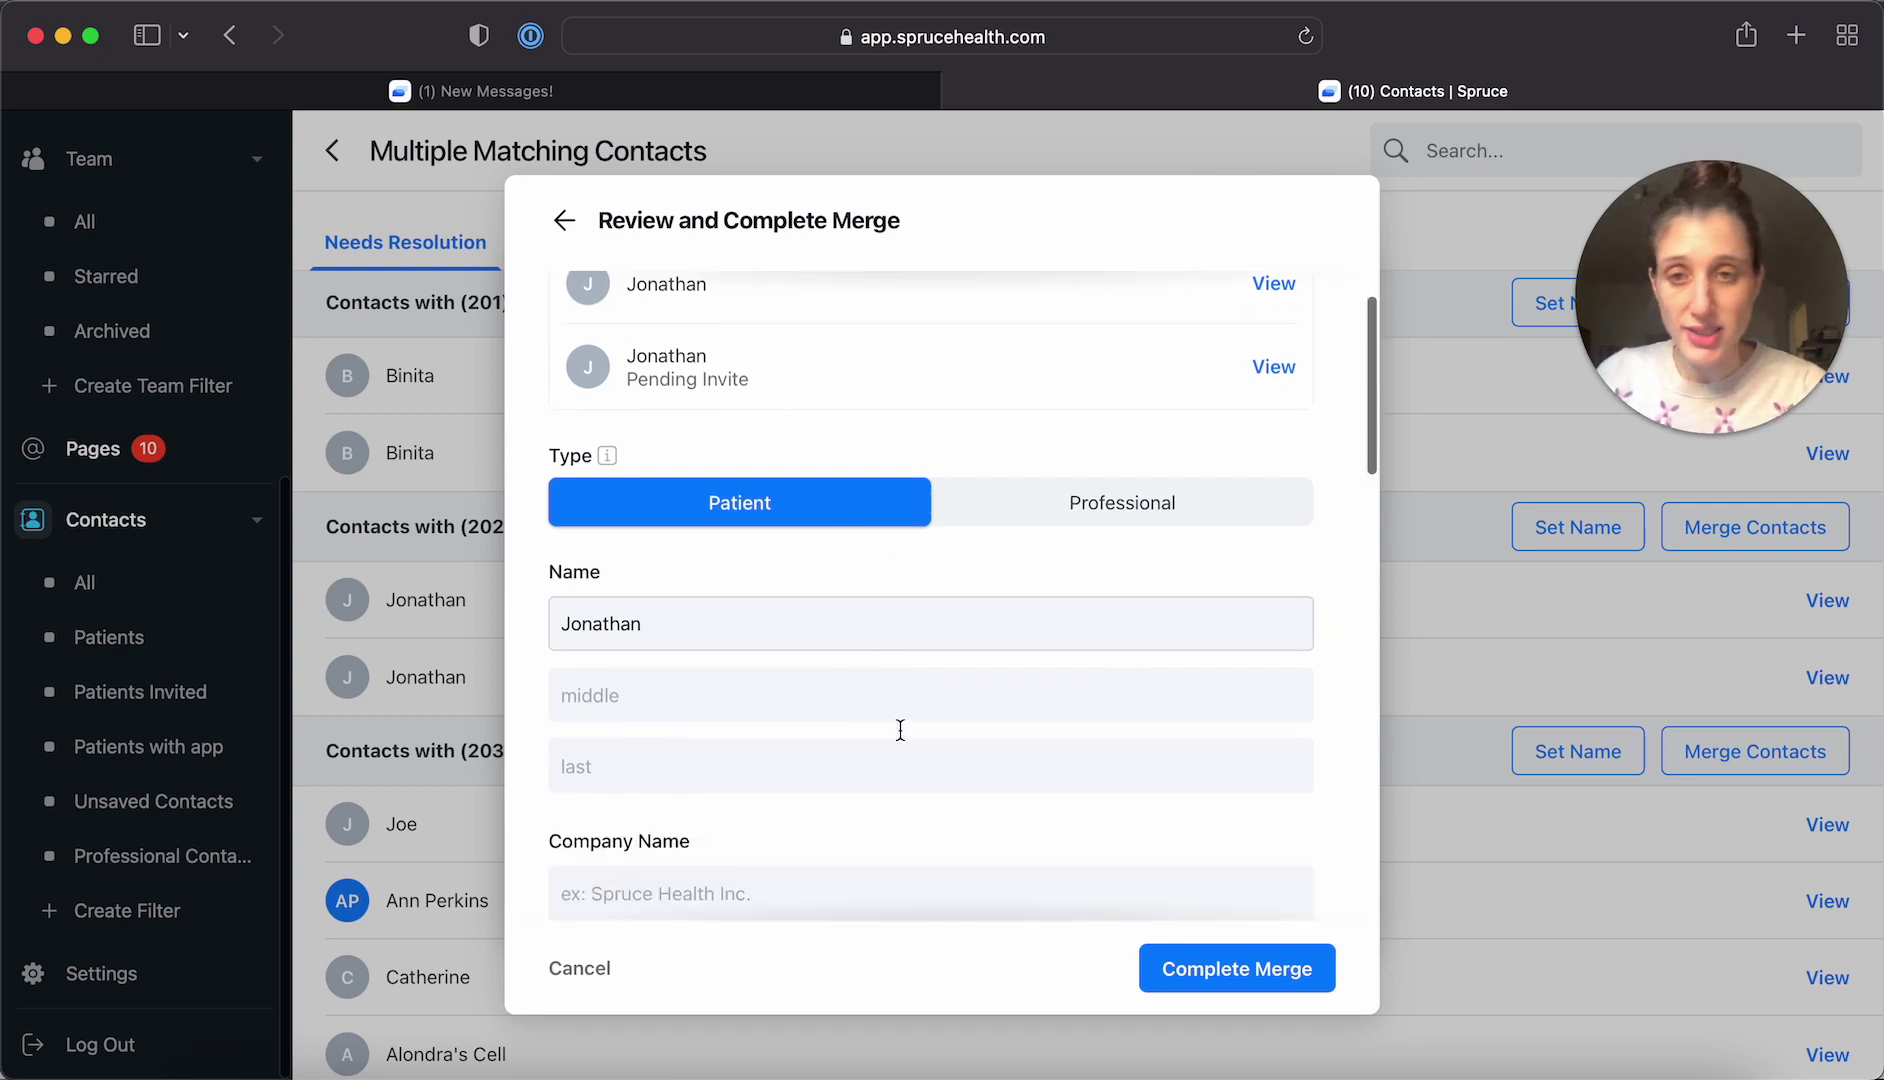
pyautogui.scroll(-10, 900, 730)
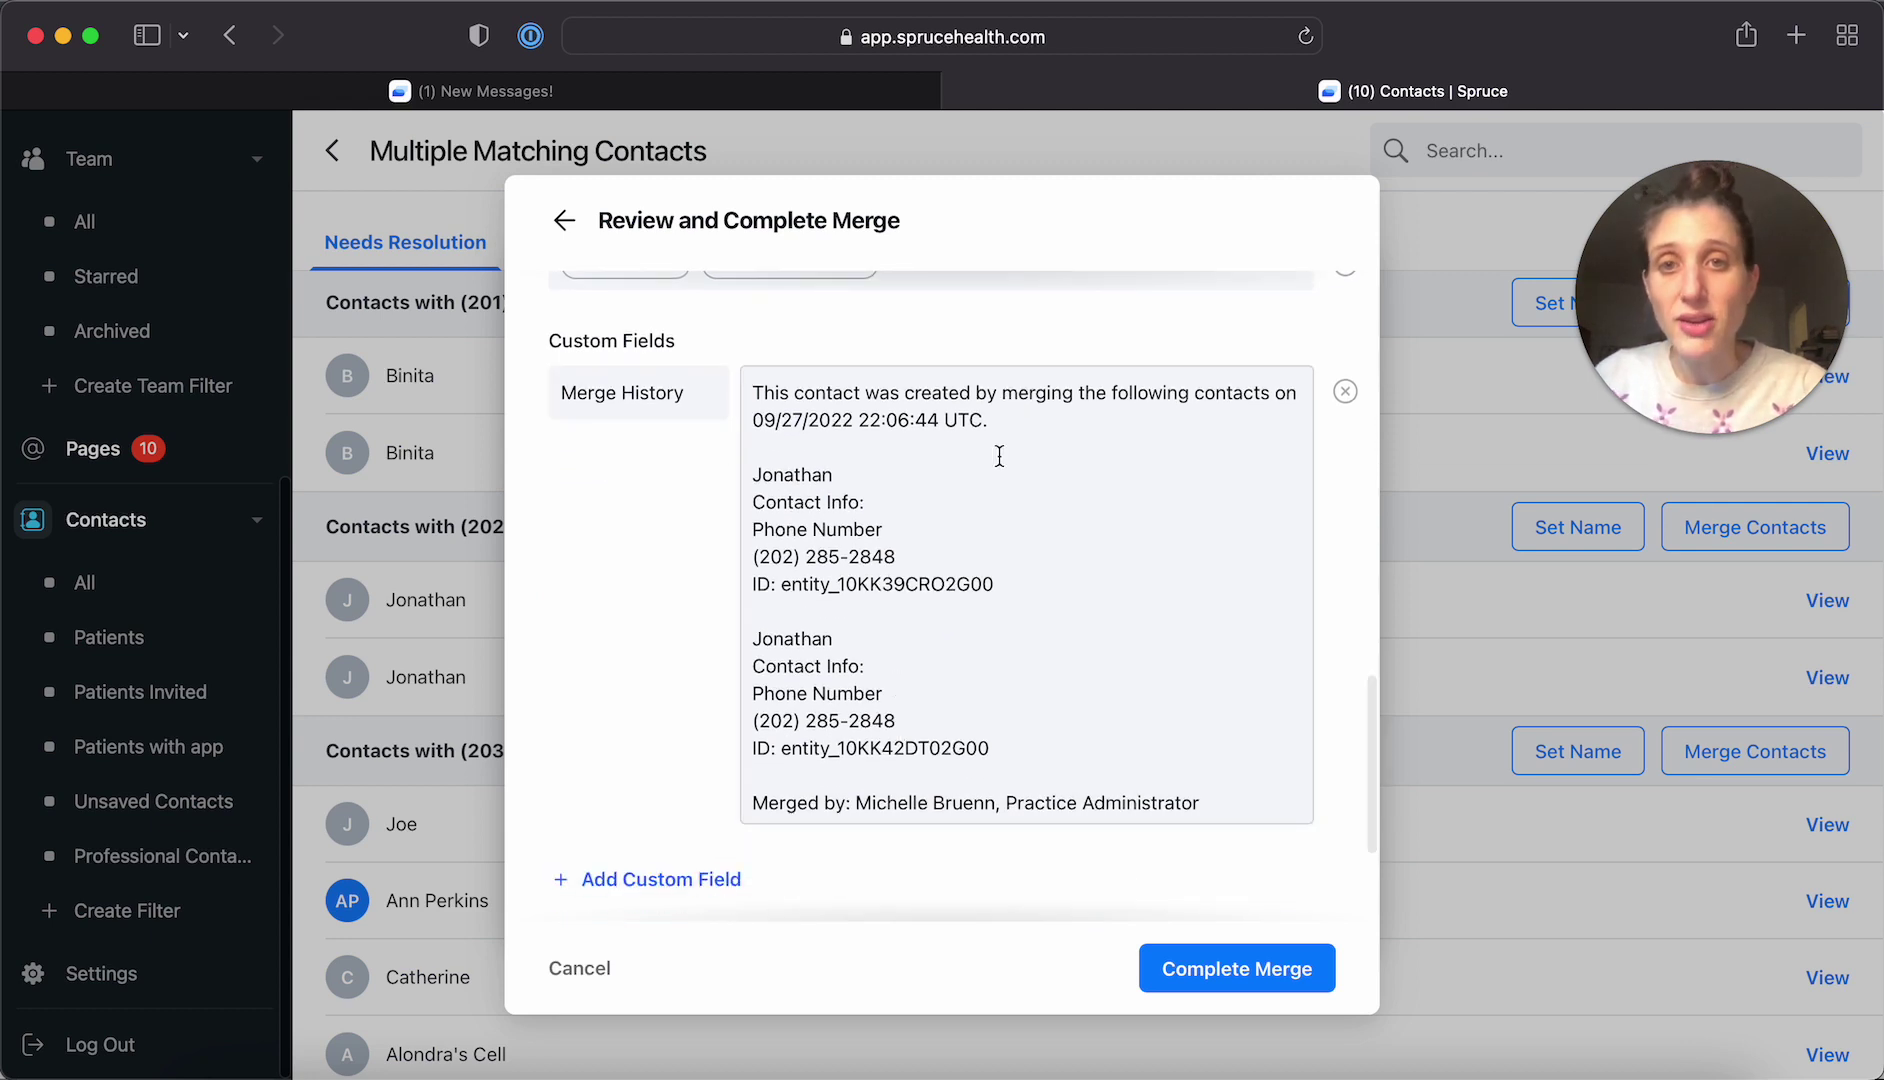
pyautogui.scroll(-1, 953, 540)
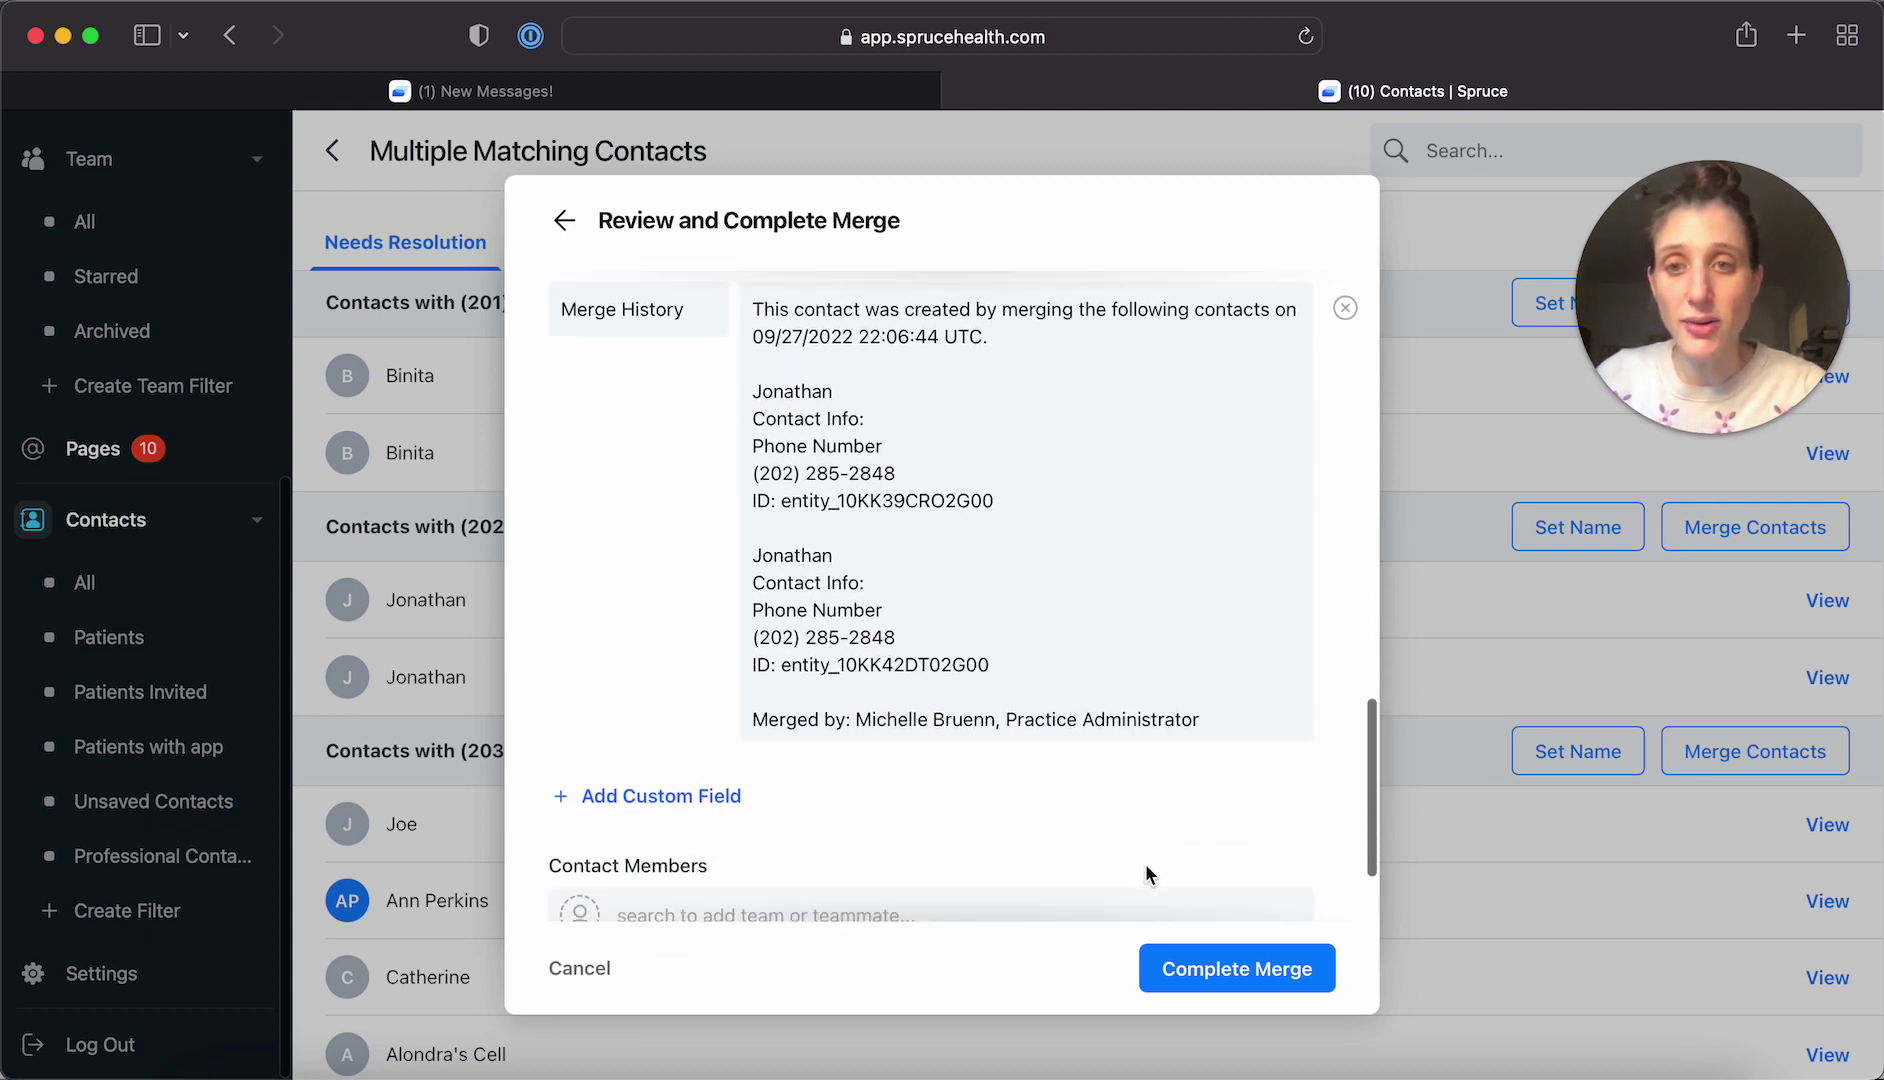
pyautogui.click(1265, 977)
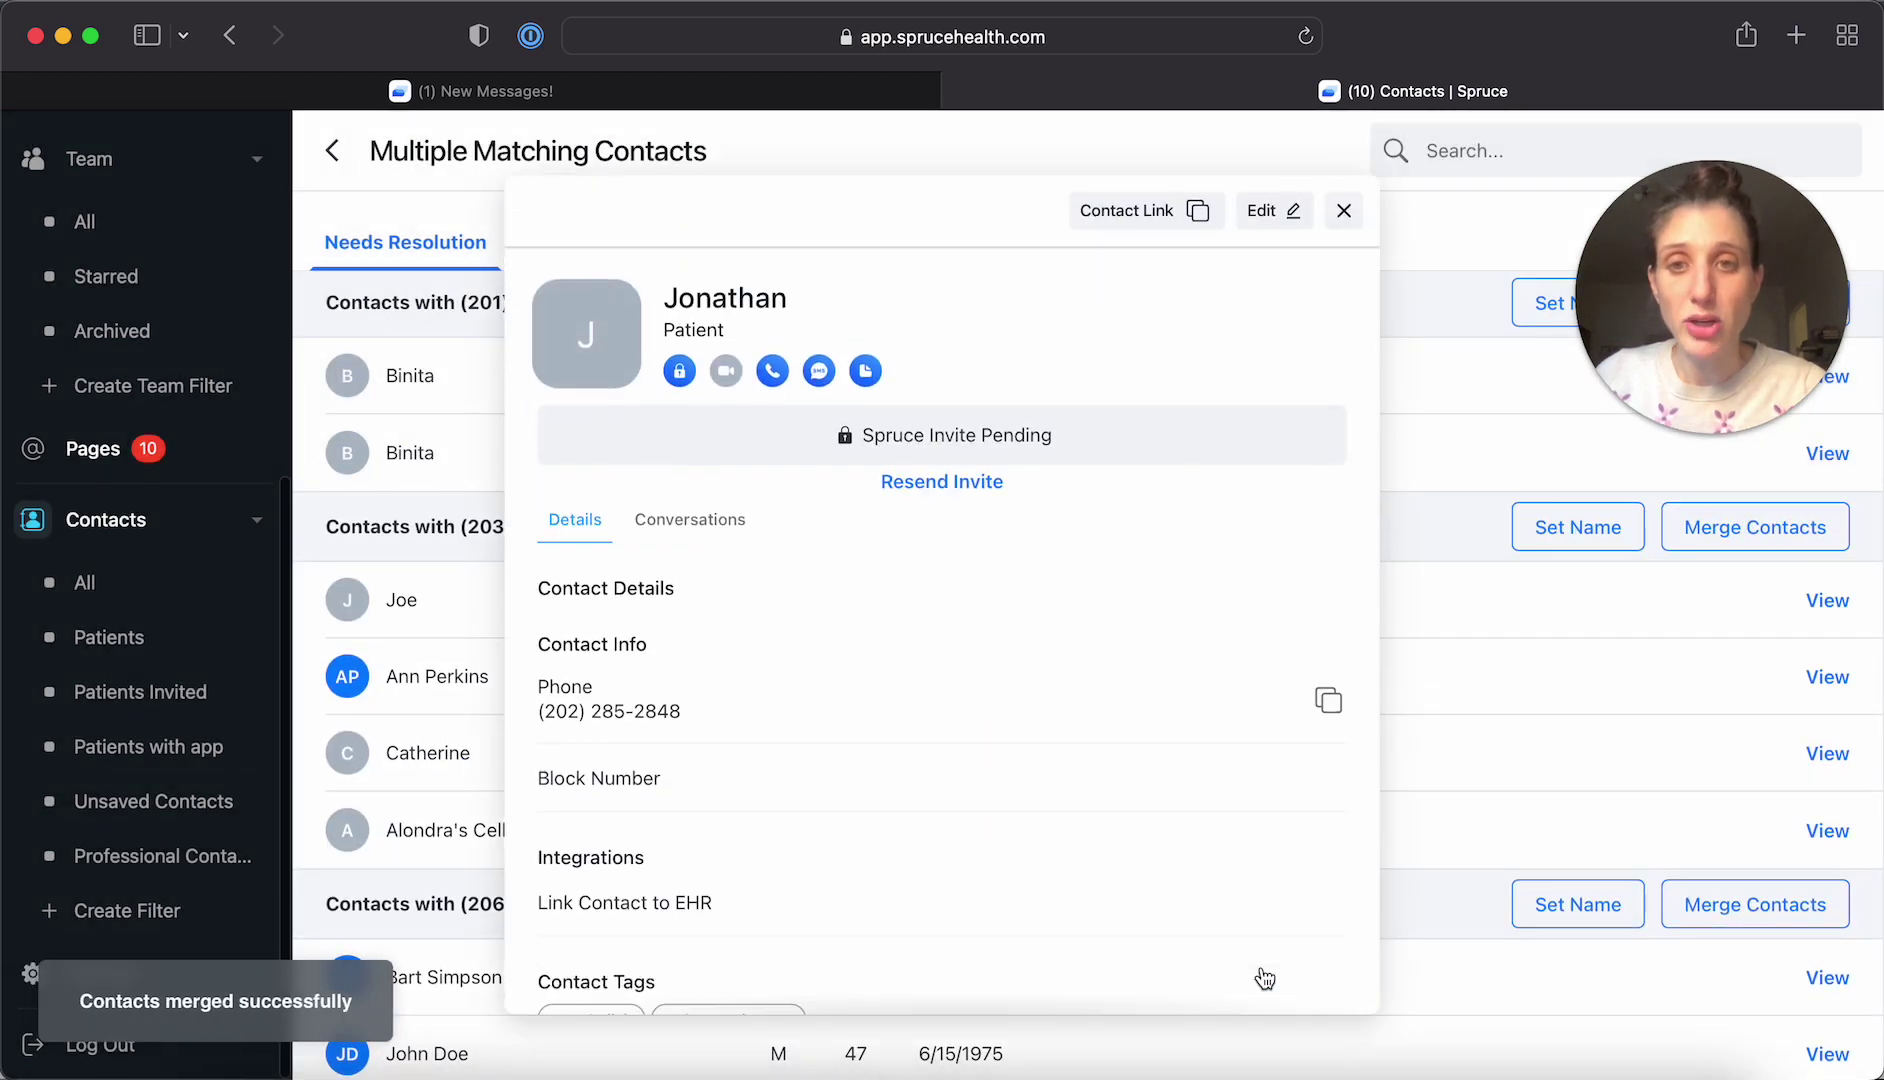
# Confirm the new merge in the Merged list, then scroll Needs Resolution to the next shared-number group
pyautogui.click(1344, 210)
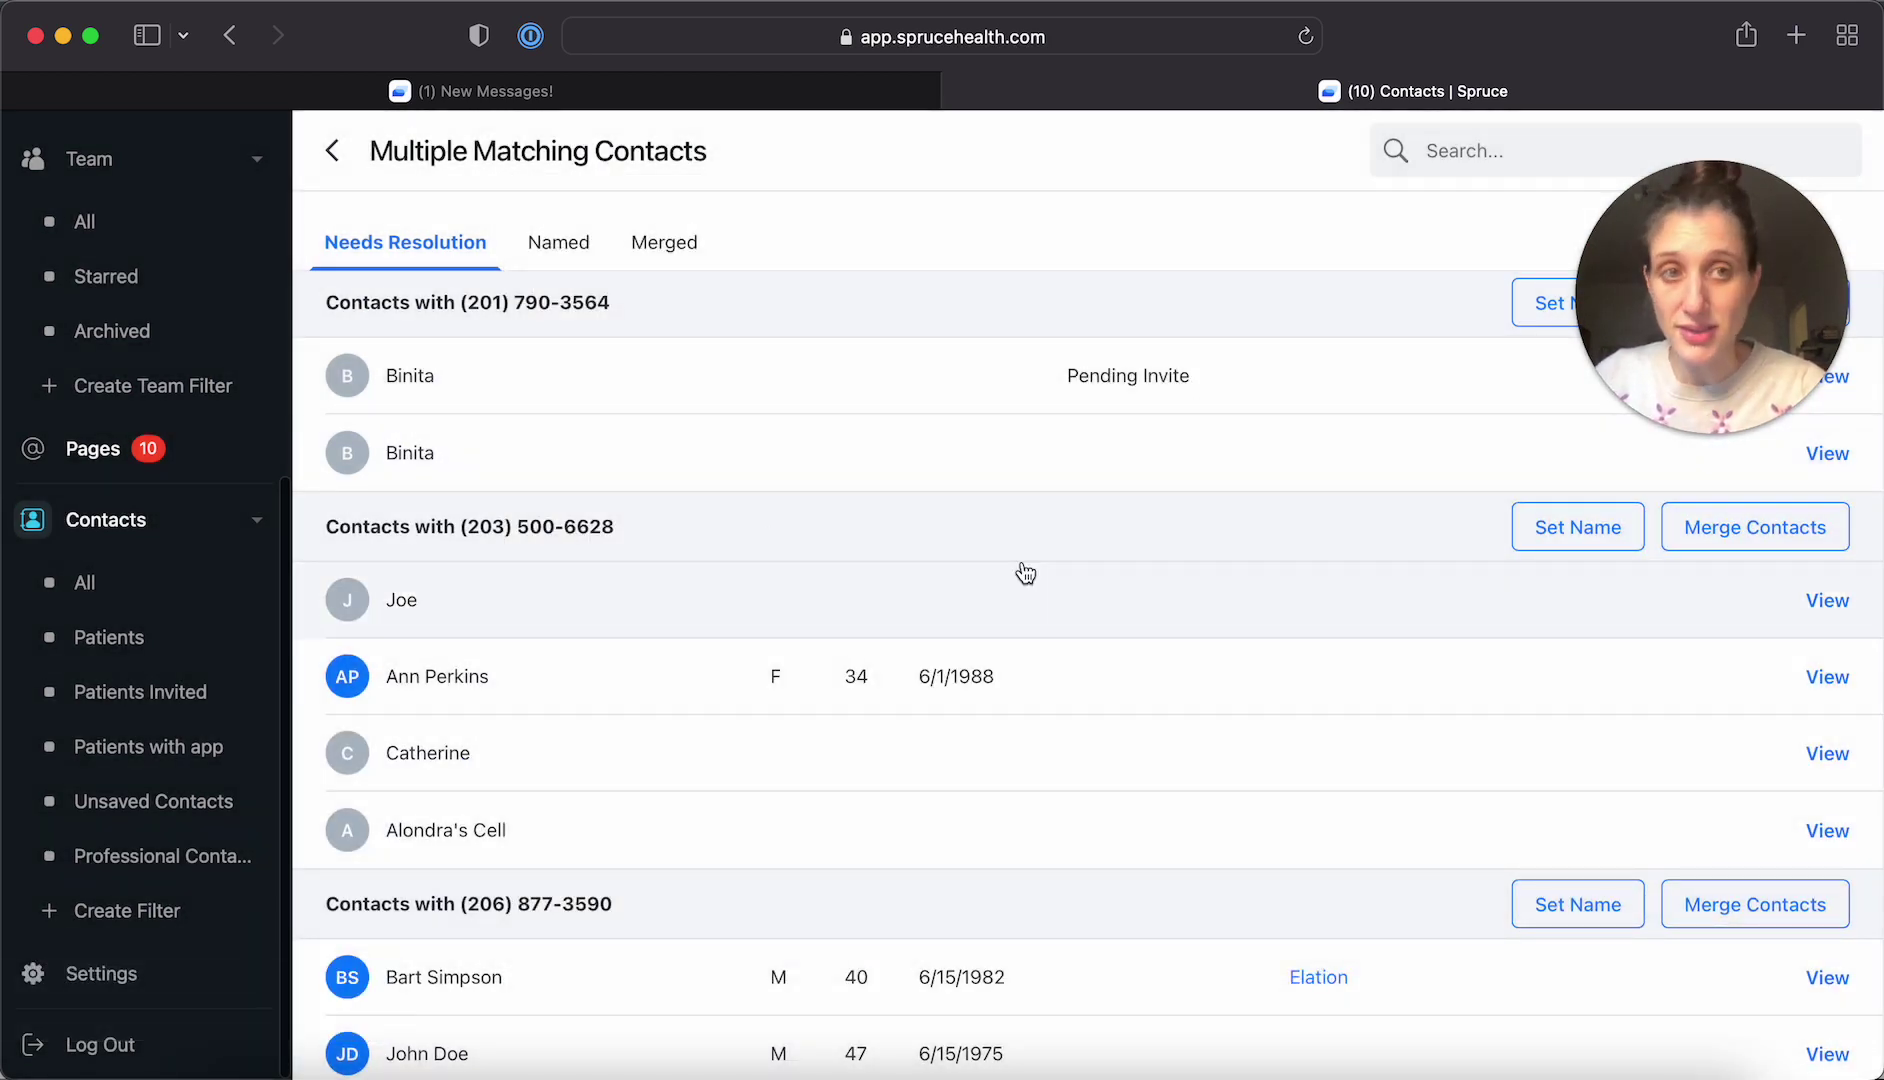
pyautogui.click(678, 245)
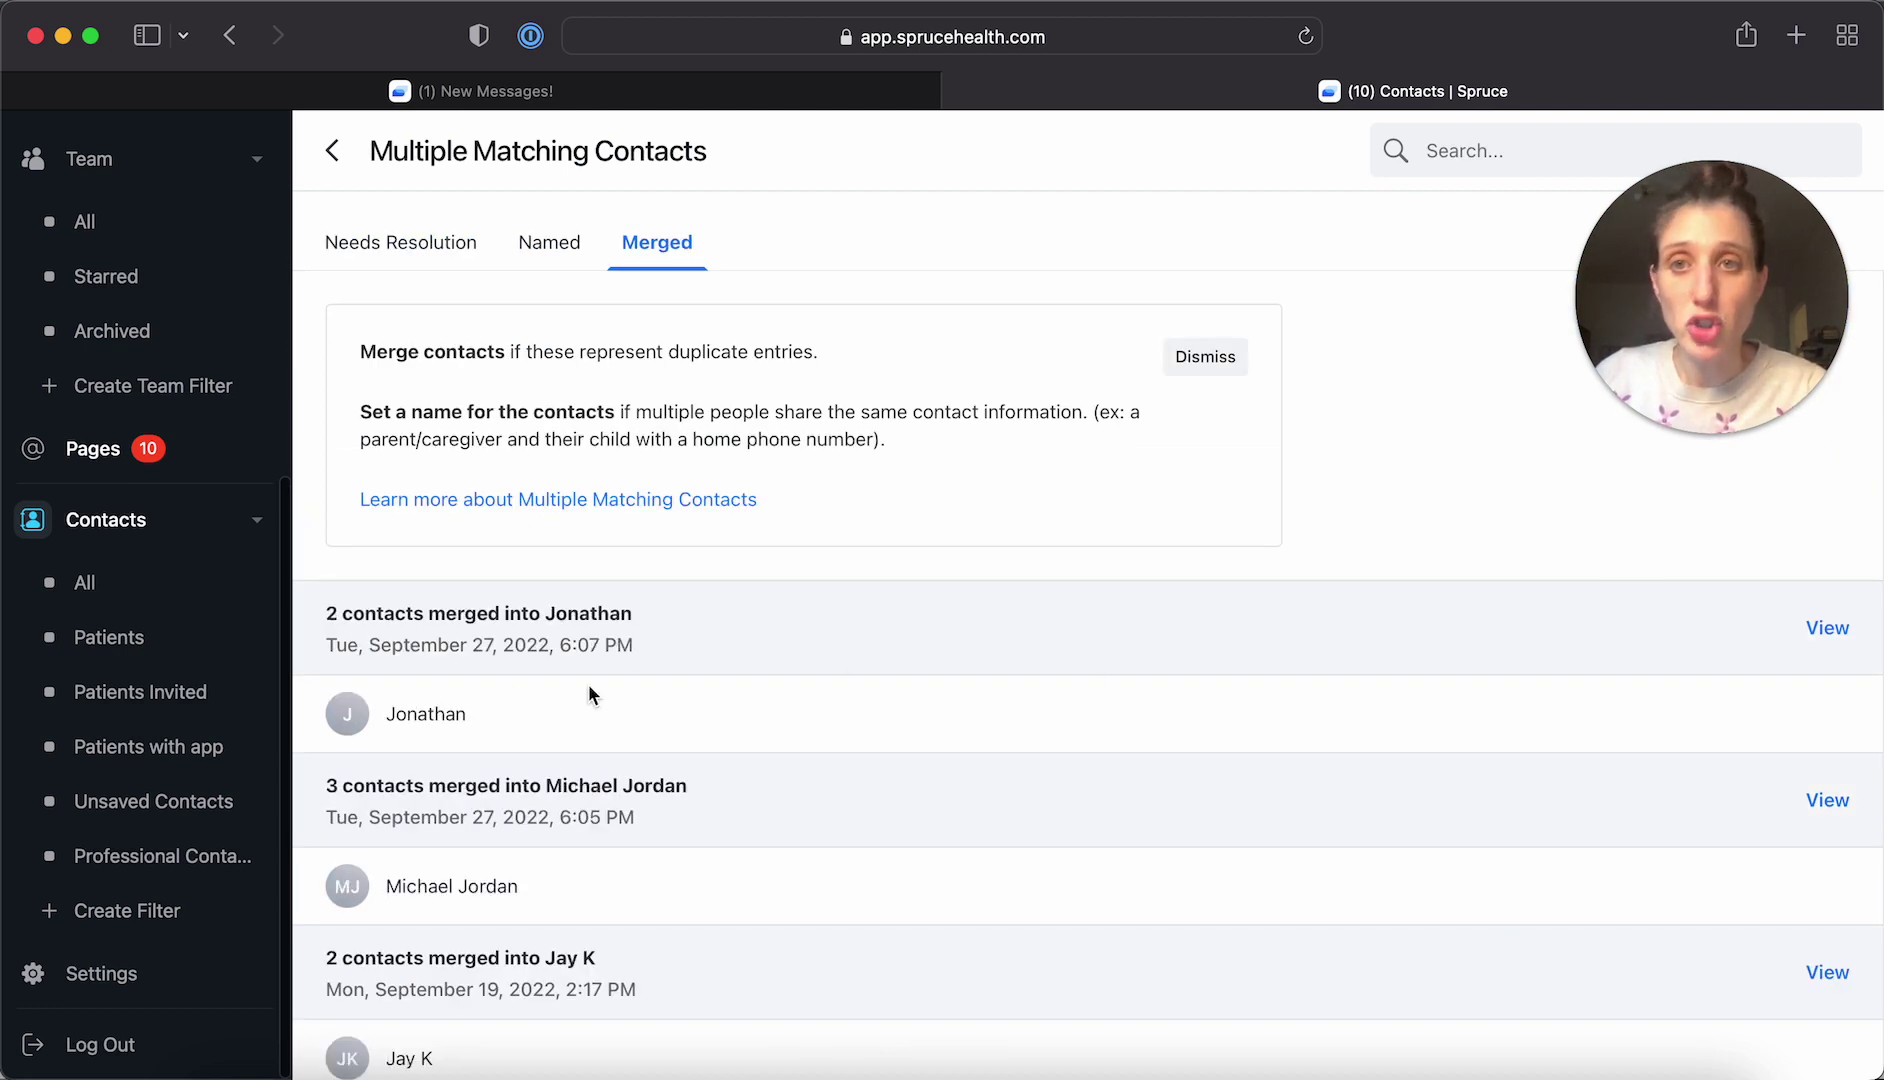
pyautogui.click(410, 248)
pyautogui.scroll(-5, 1076, 820)
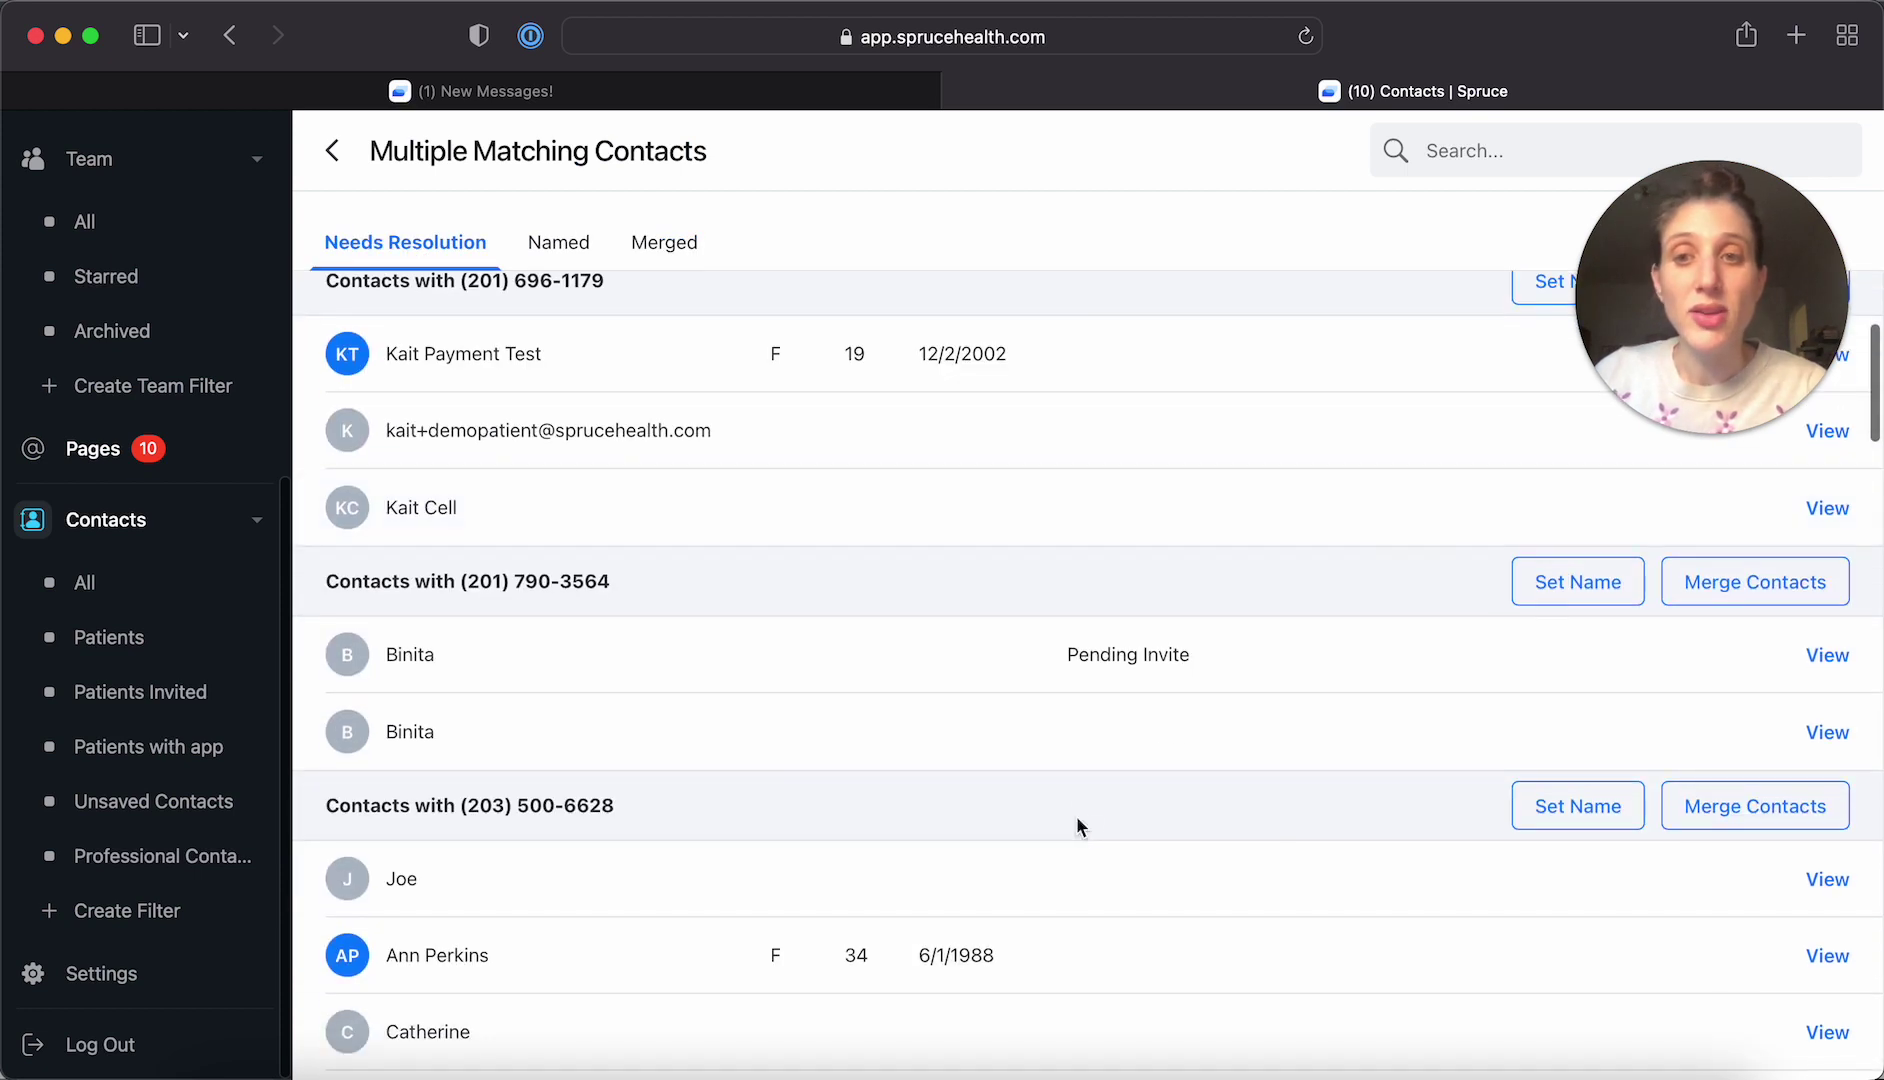
pyautogui.scroll(-5, 1077, 820)
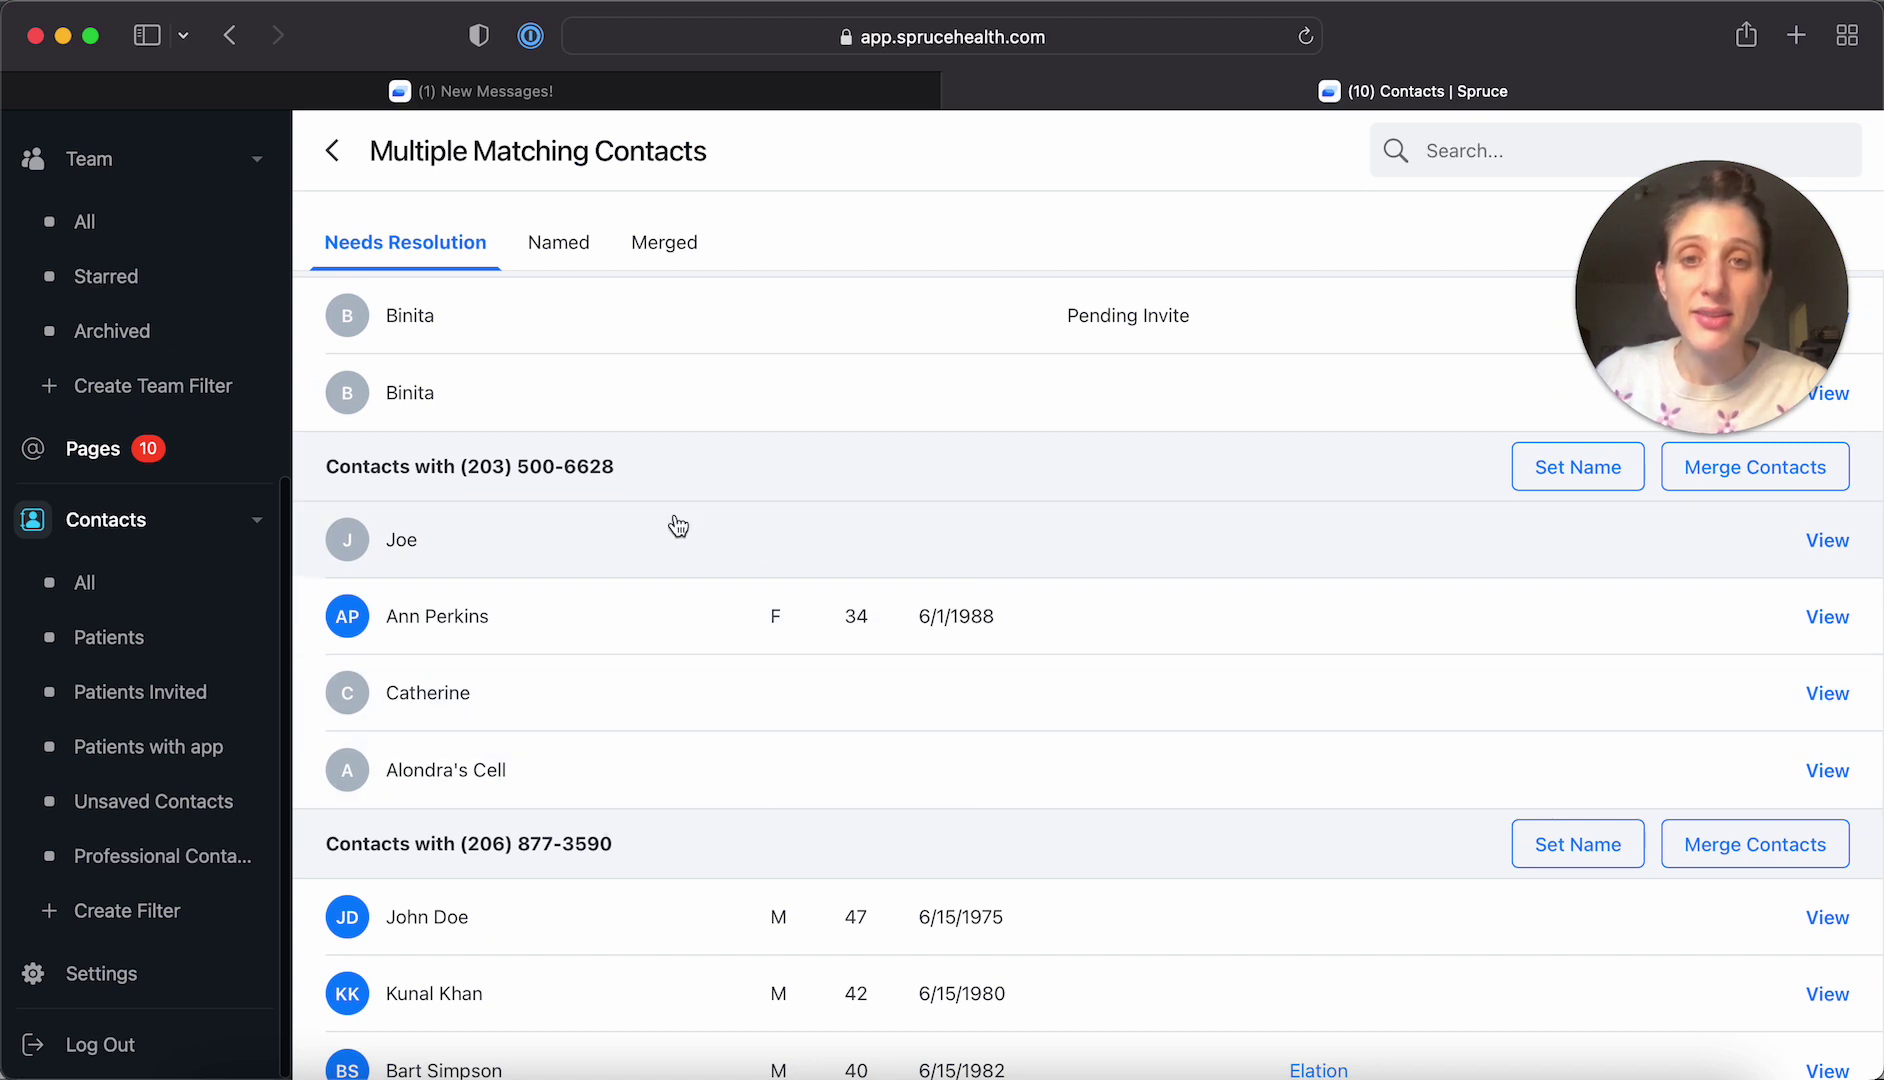
# Give the shared-number group the title 'Perkins Family' and save it
pyautogui.click(1579, 479)
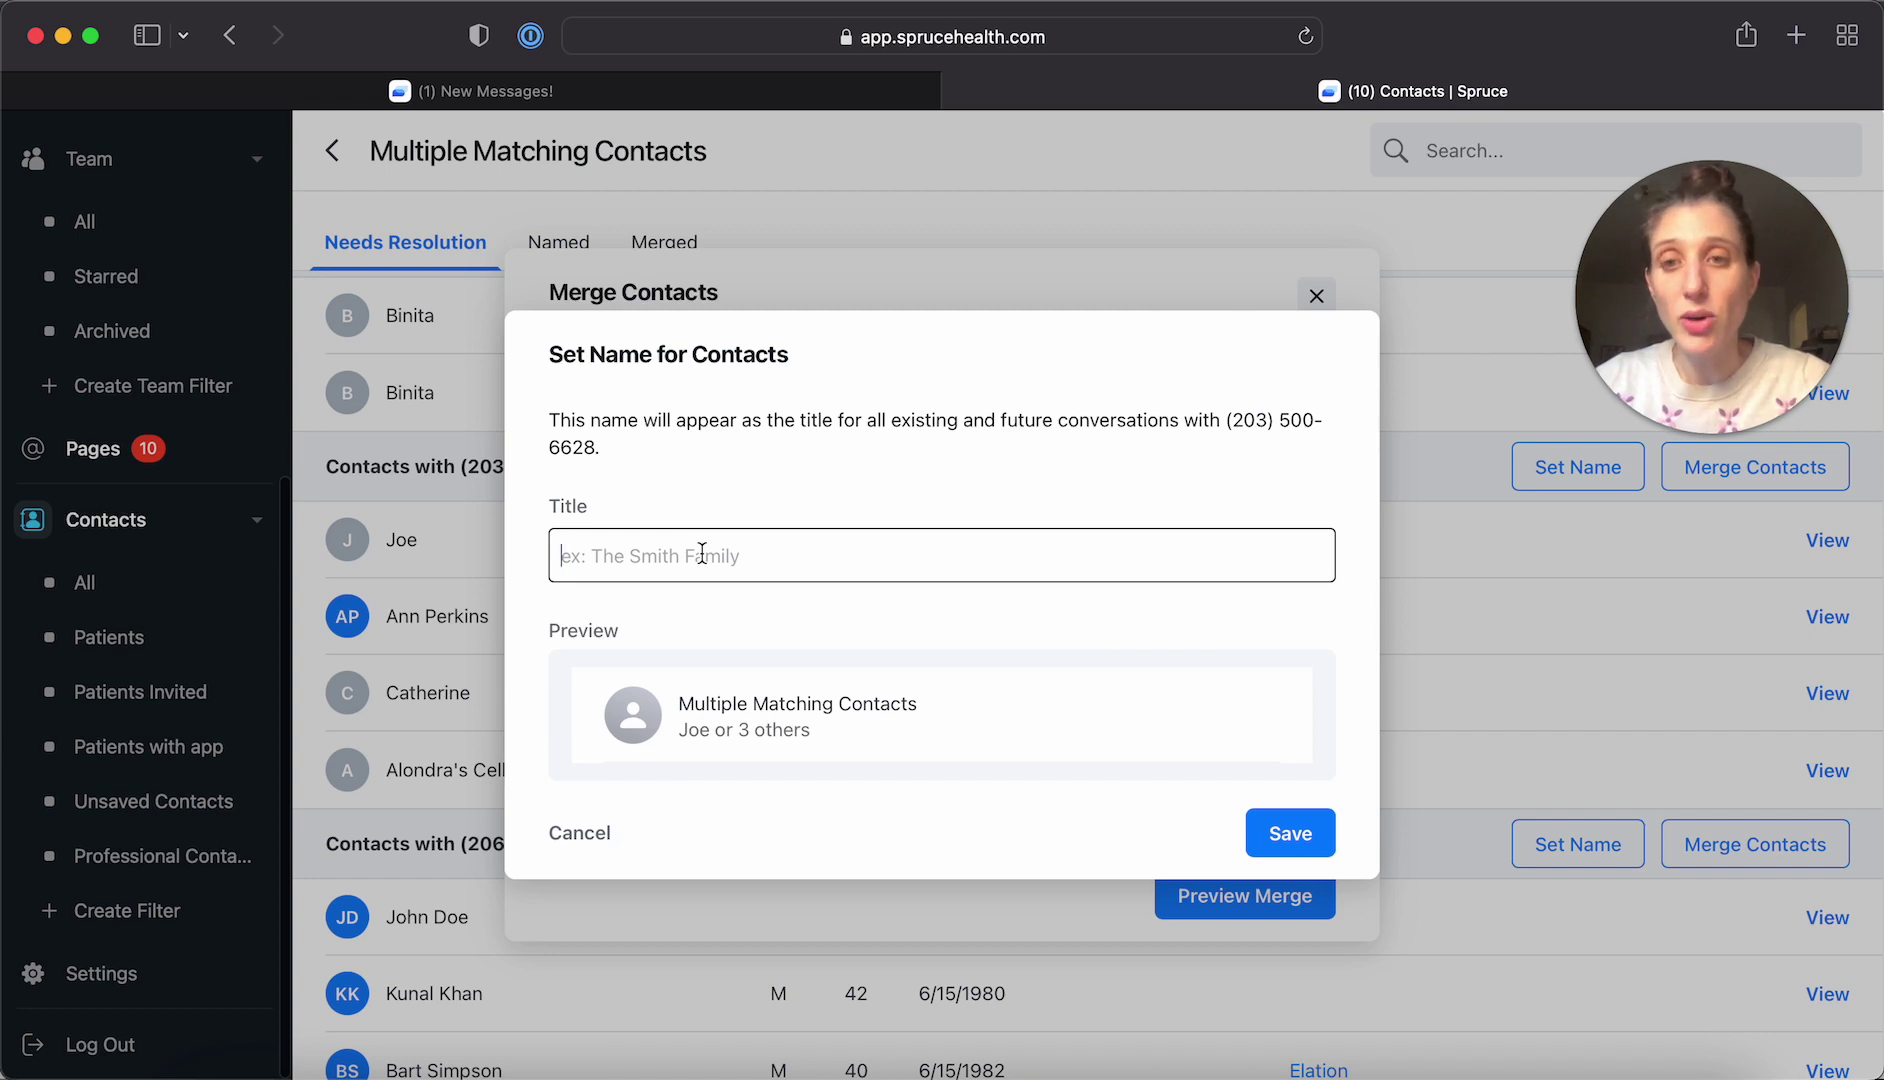
pyautogui.write('Perkin')
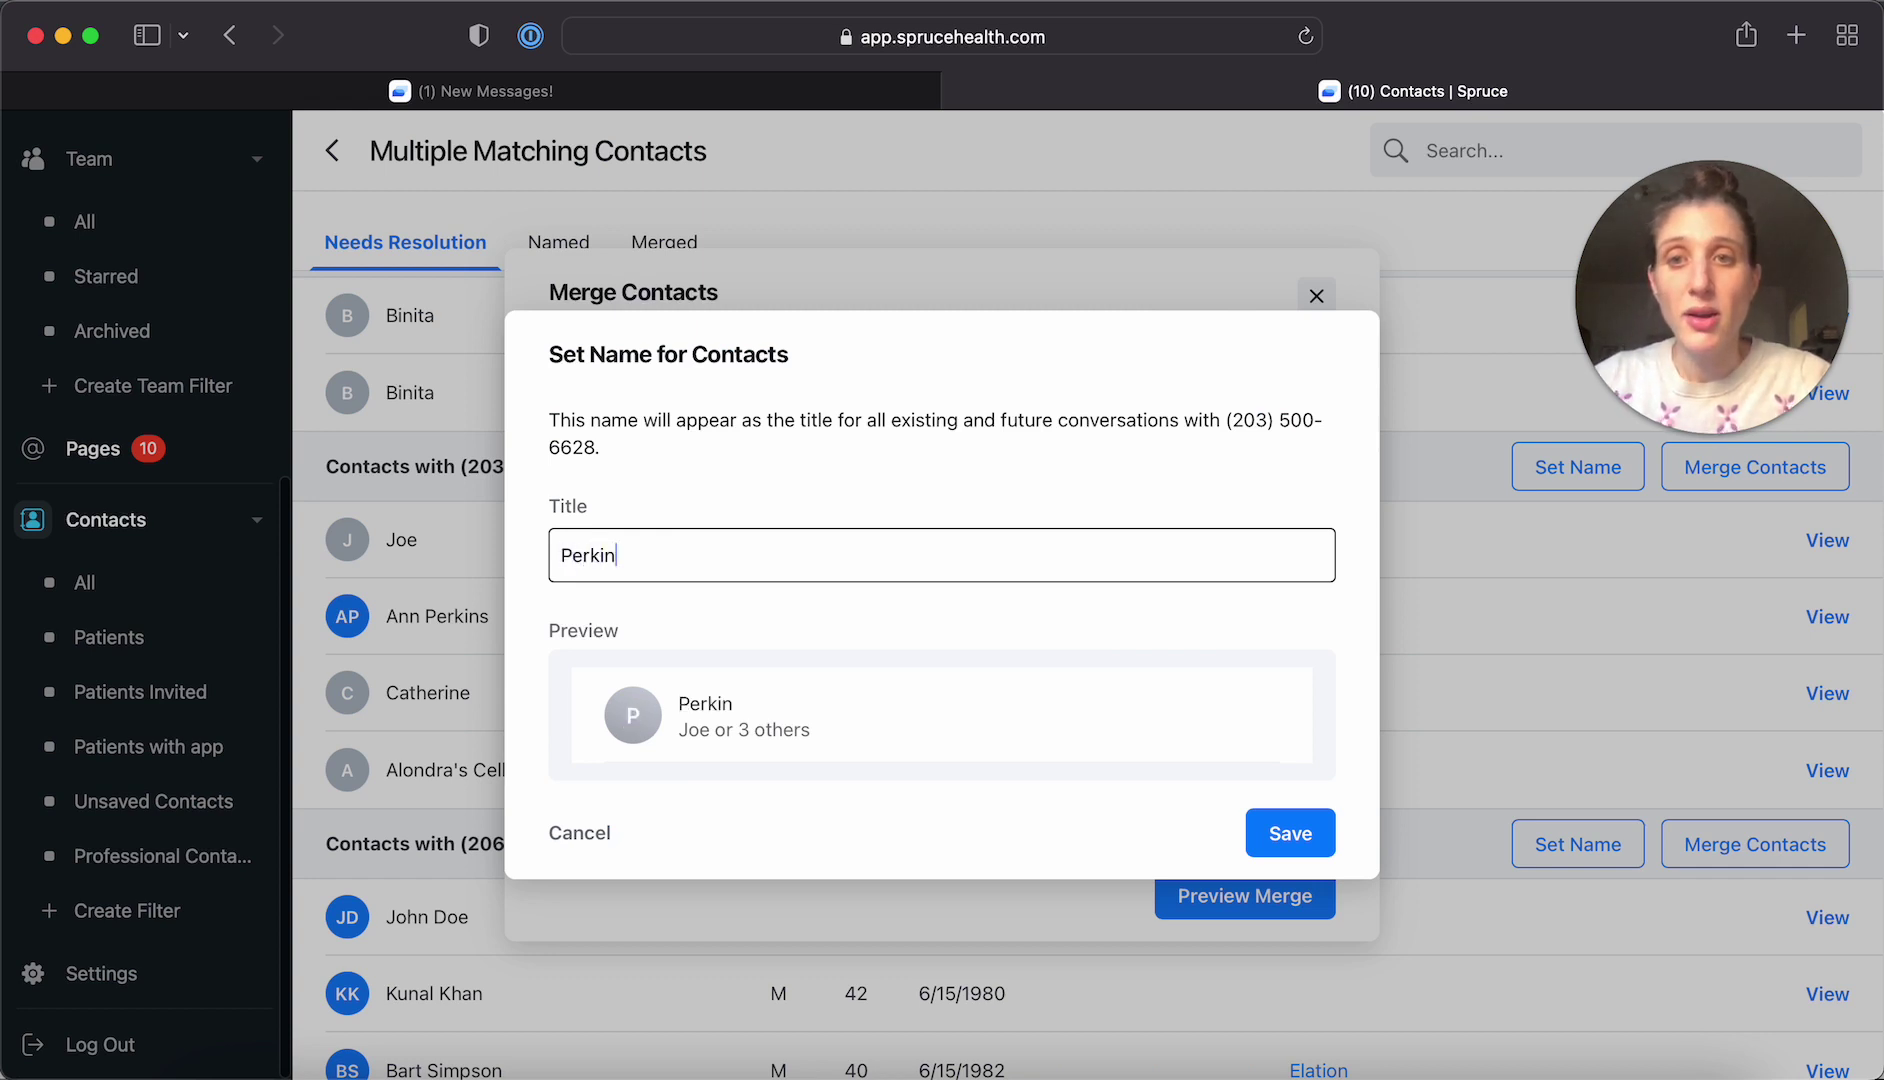
pyautogui.write('s Family')
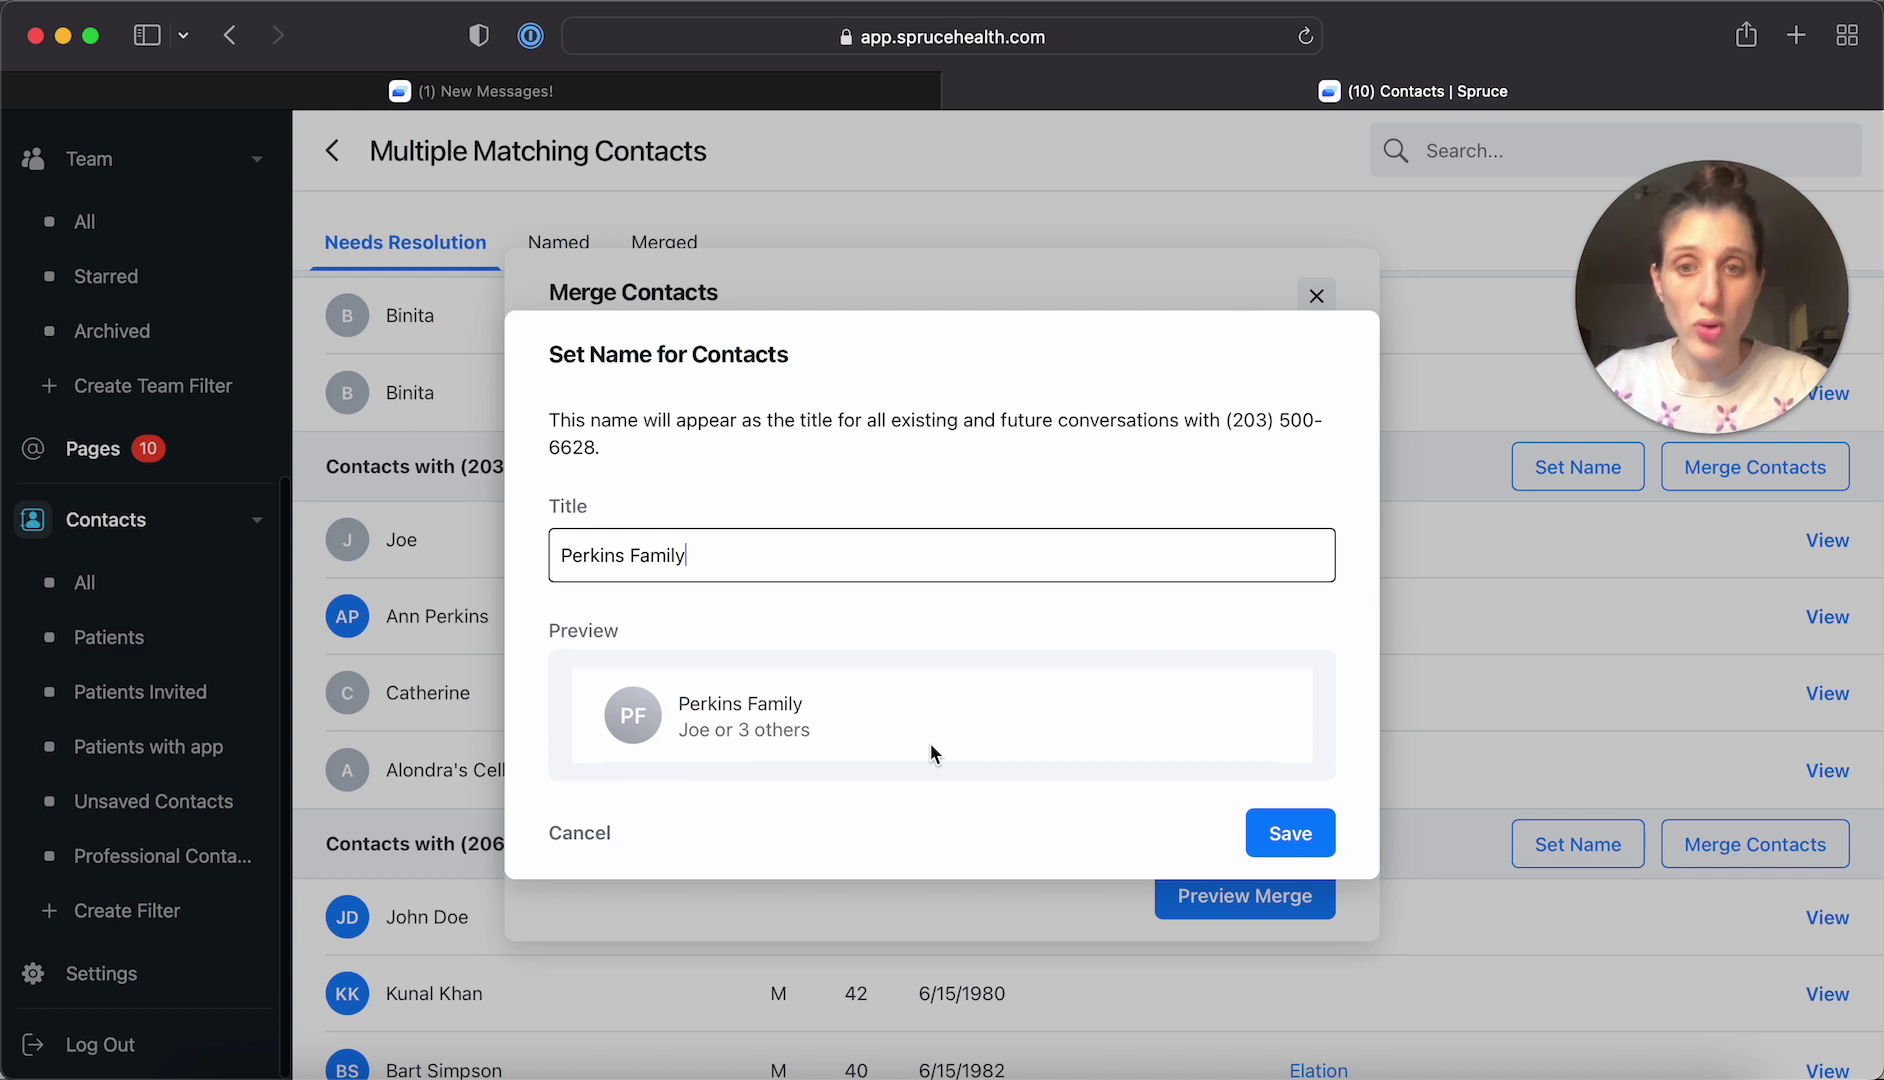
pyautogui.click(1305, 840)
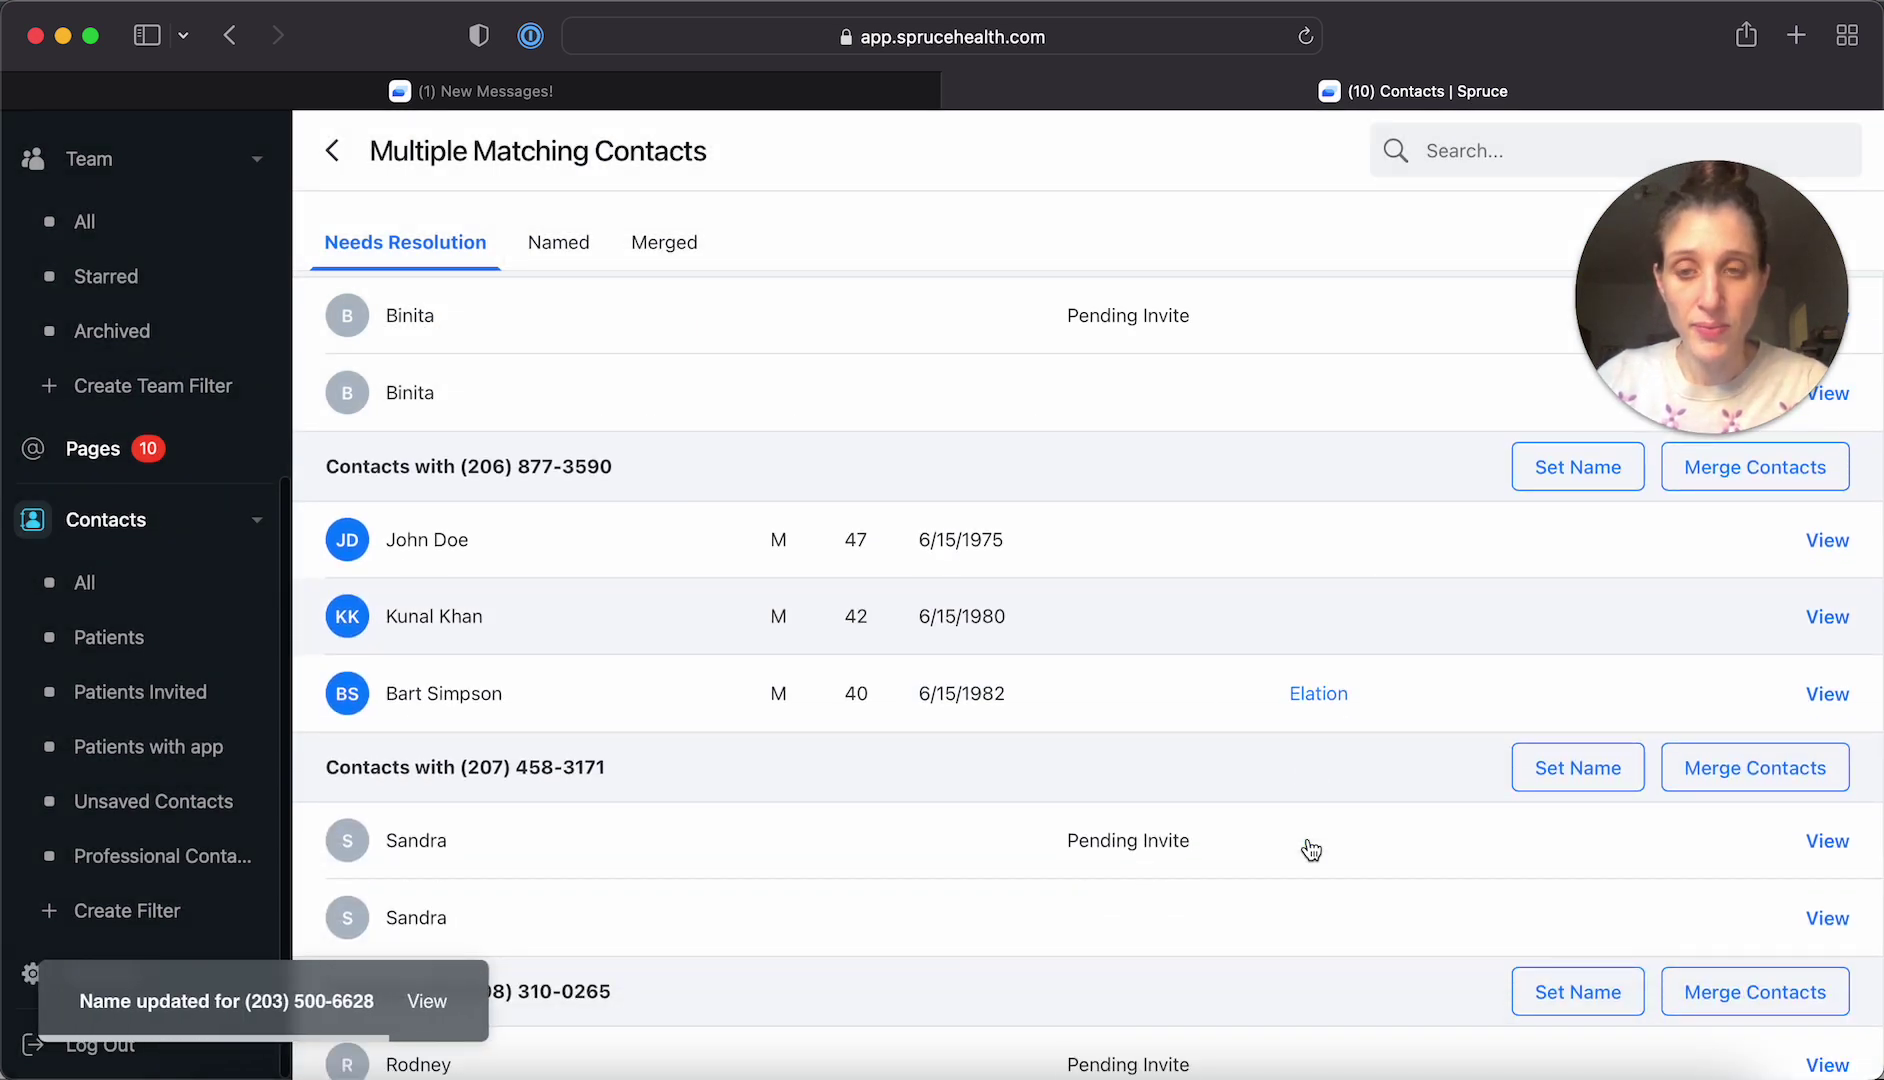
# Find Perkins Family under the Named groups, then check the three merged contact groups
pyautogui.click(558, 246)
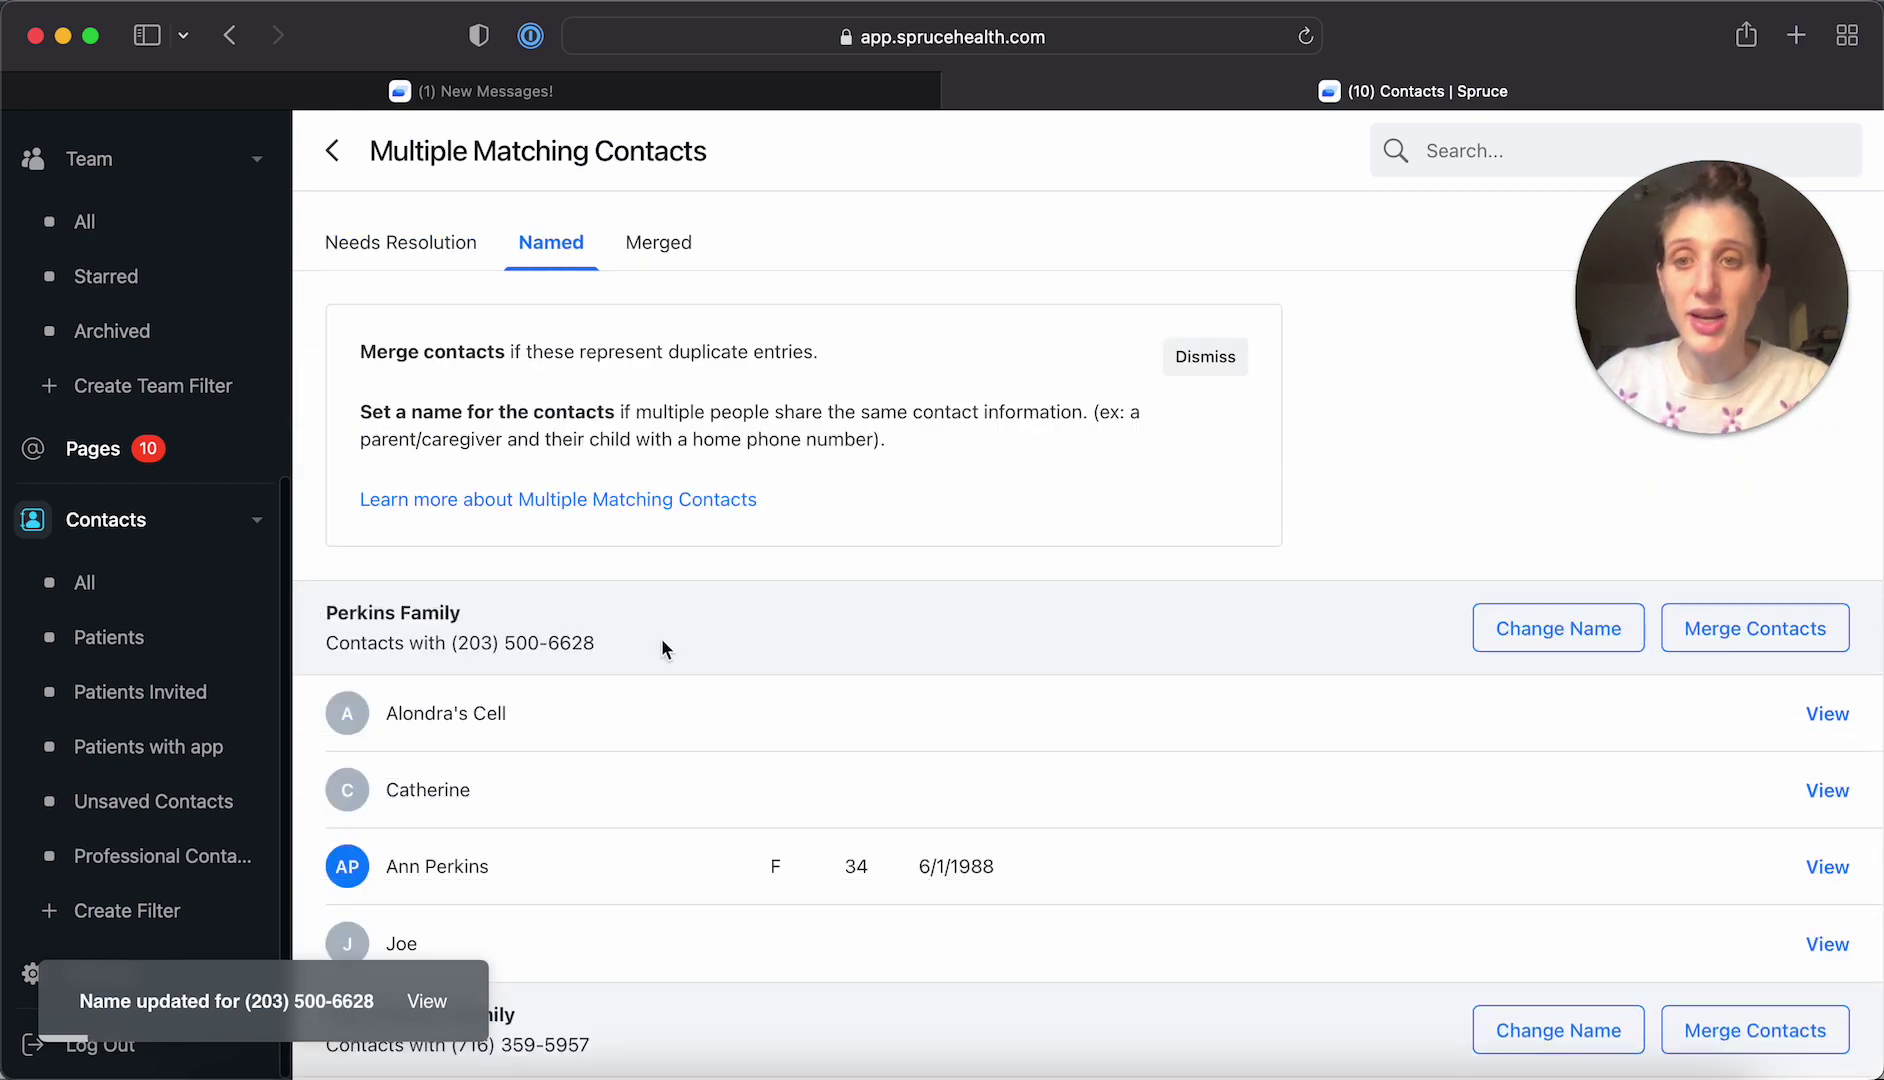
pyautogui.scroll(-3, 662, 648)
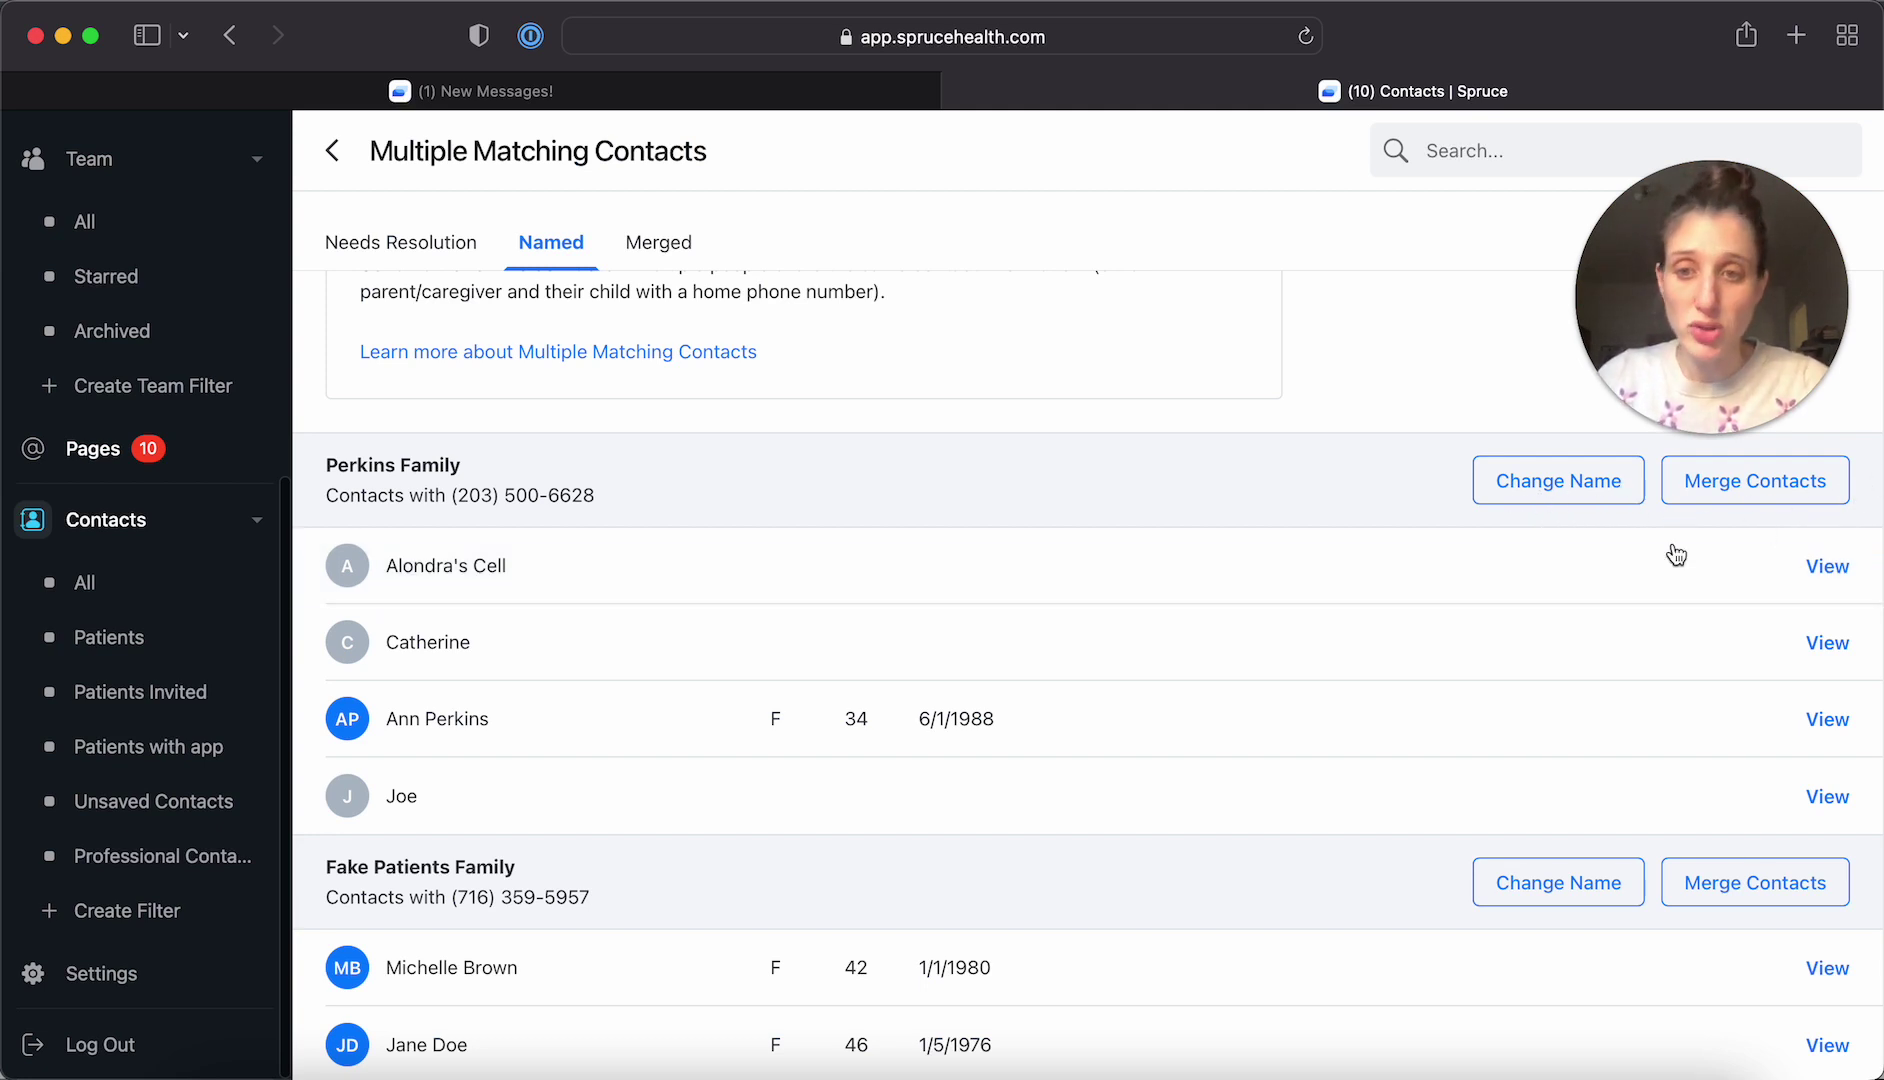
pyautogui.click(657, 244)
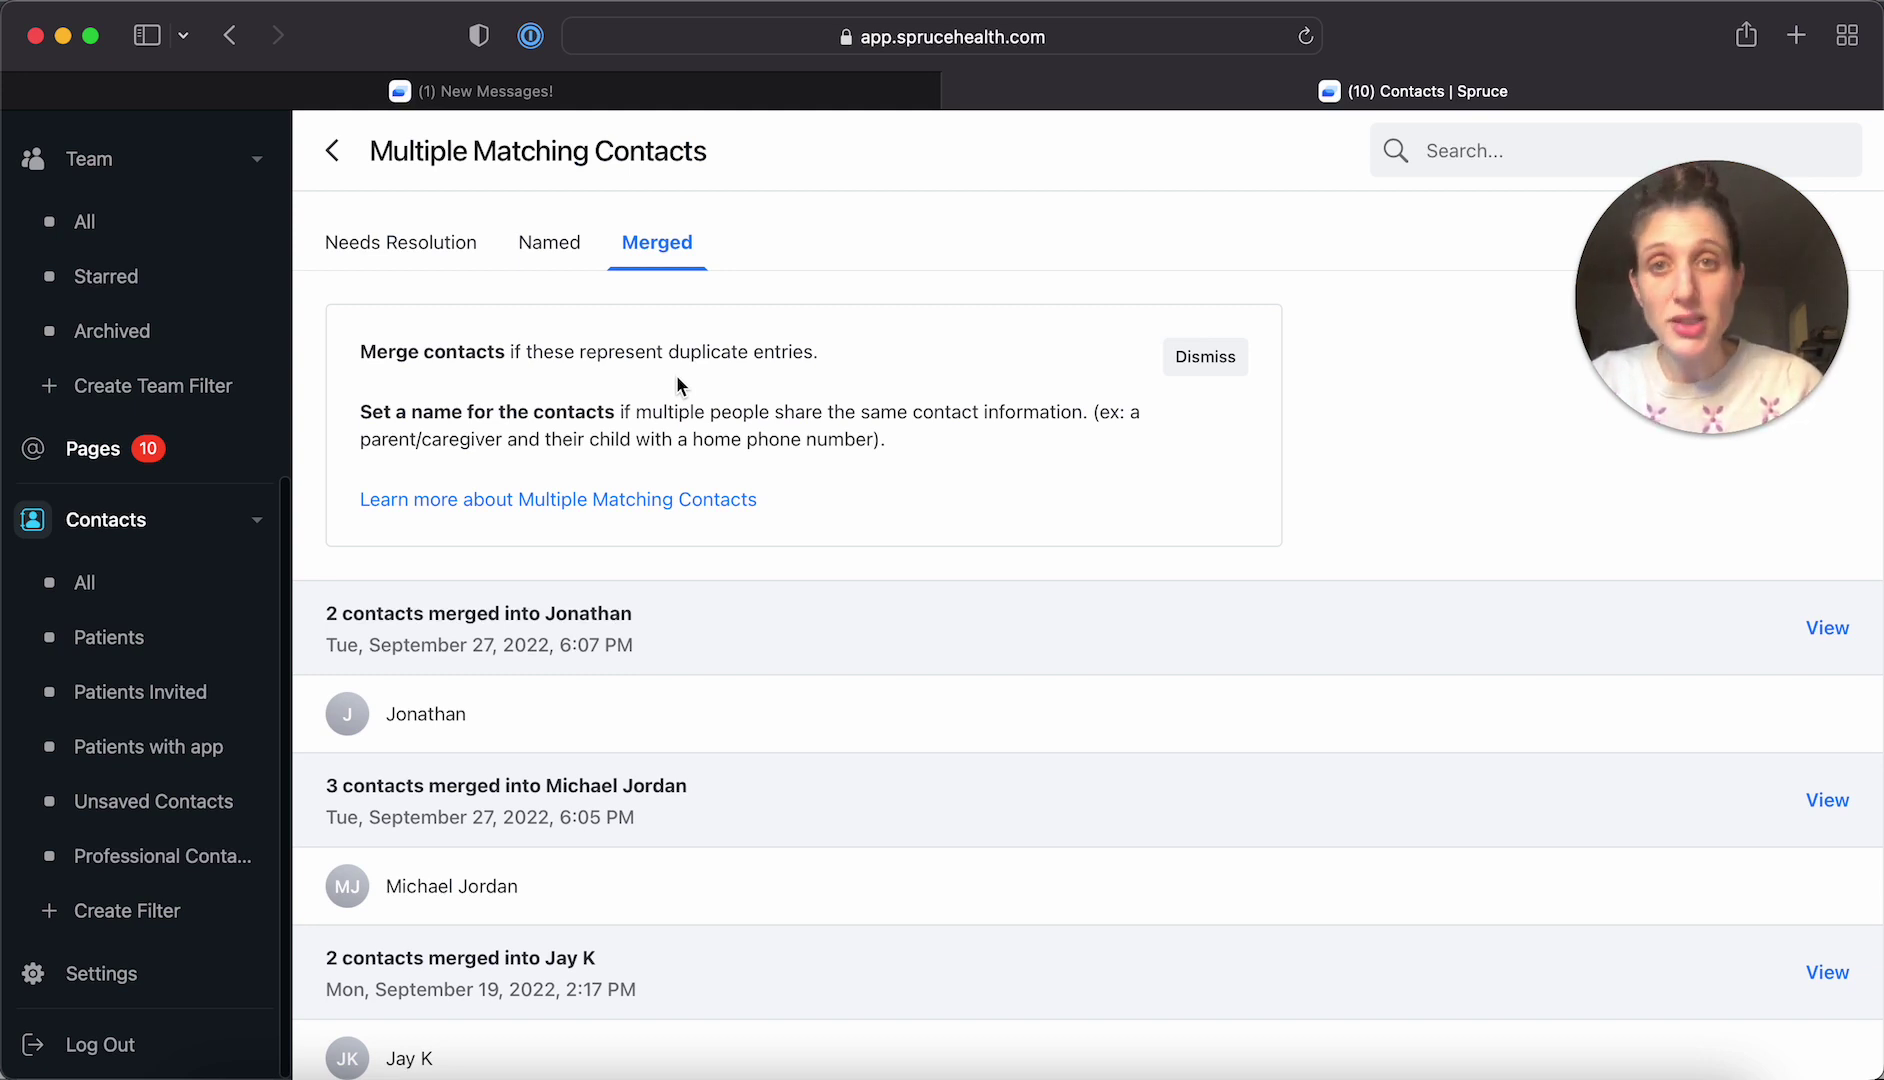
# Try merging the three-contact shared-number group, which is blocked by multiple pending invites
pyautogui.click(401, 254)
pyautogui.scroll(-7, 907, 665)
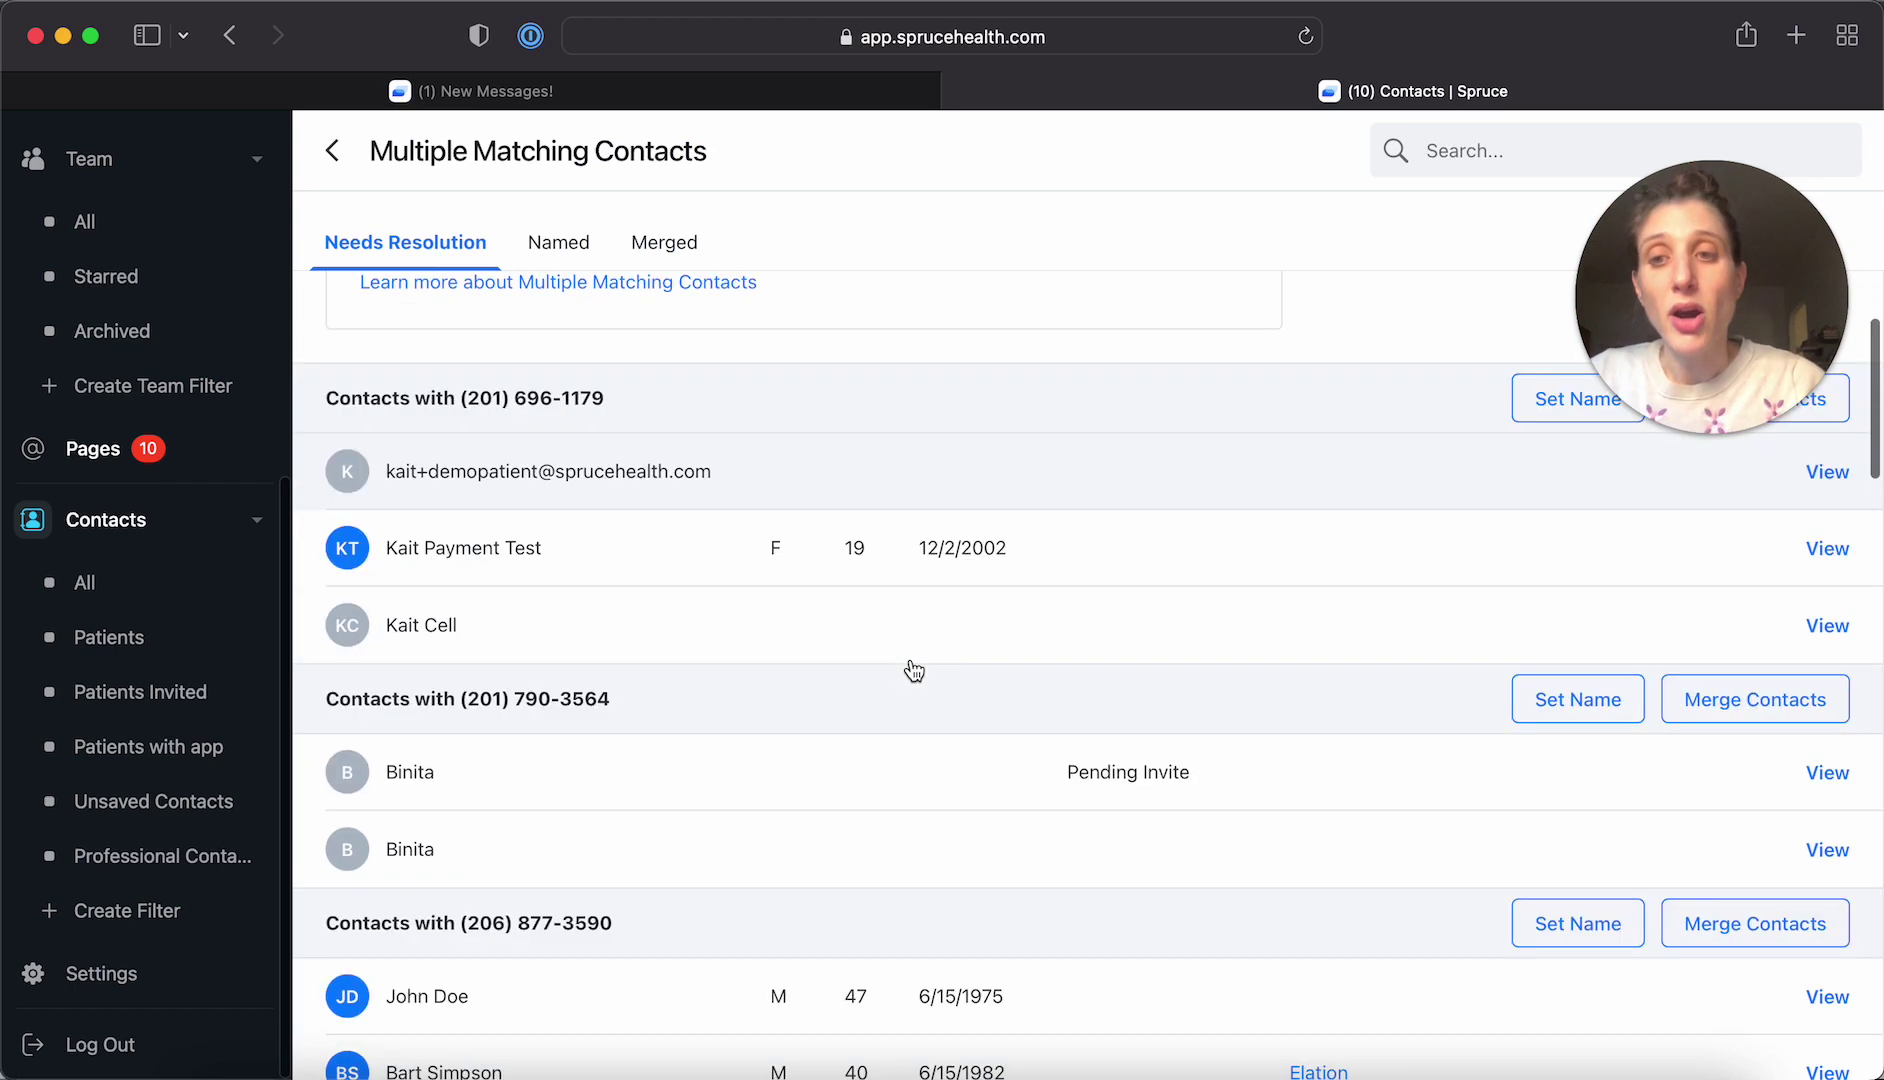
pyautogui.scroll(-3, 911, 668)
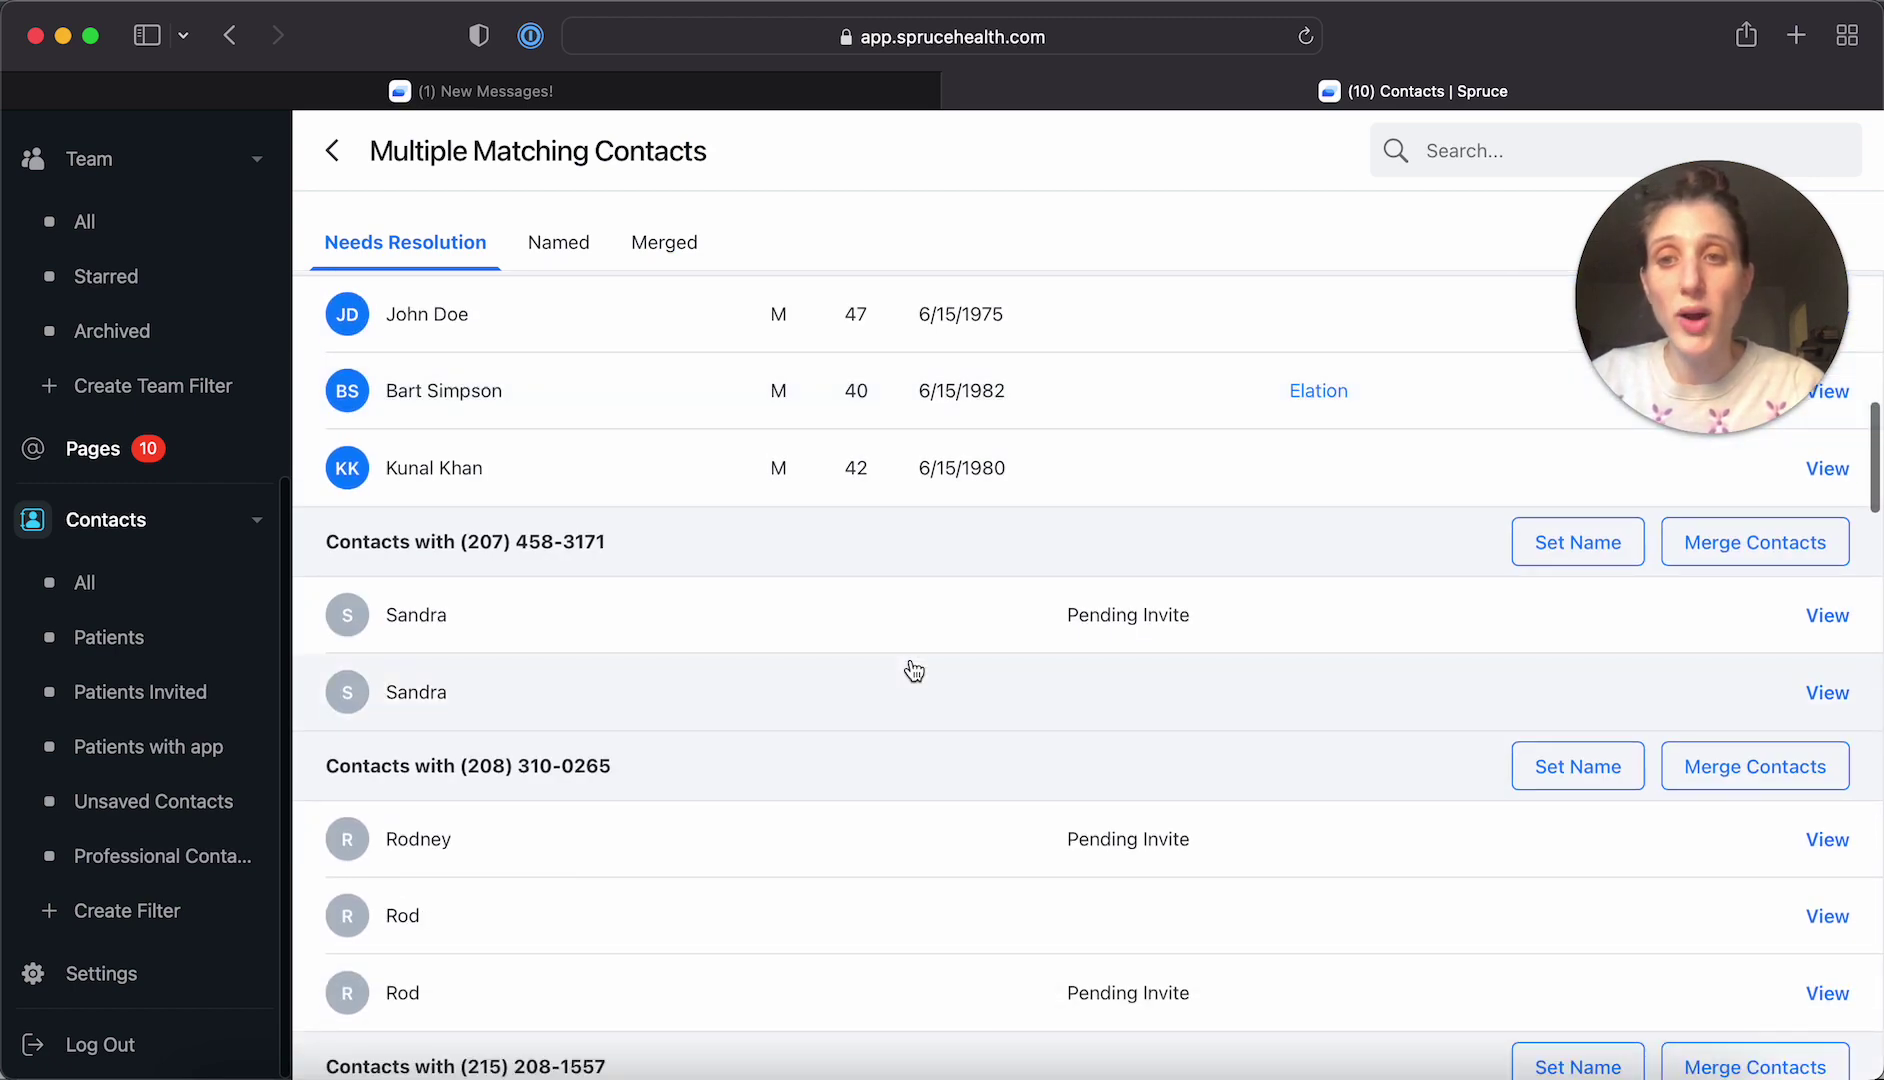
pyautogui.scroll(-2, 913, 670)
pyautogui.scroll(-1, 913, 670)
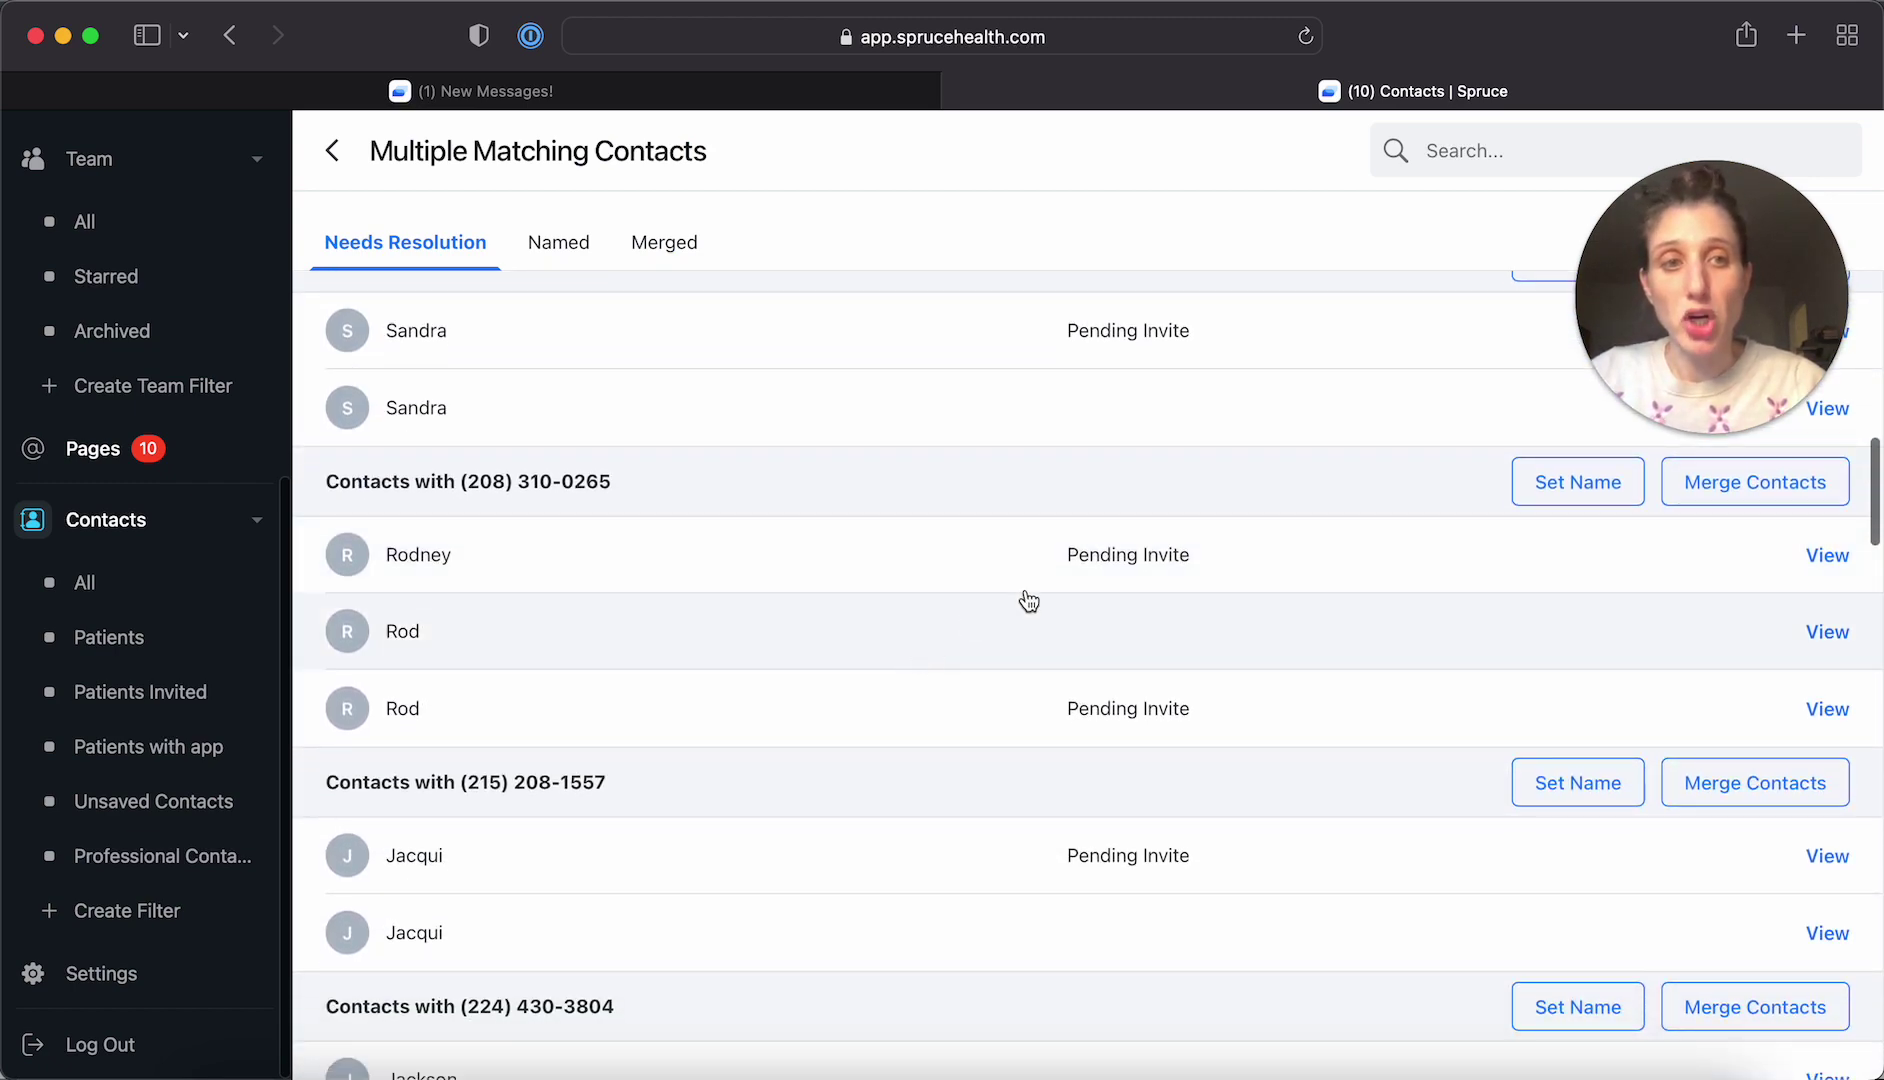
pyautogui.scroll(1, 1021, 590)
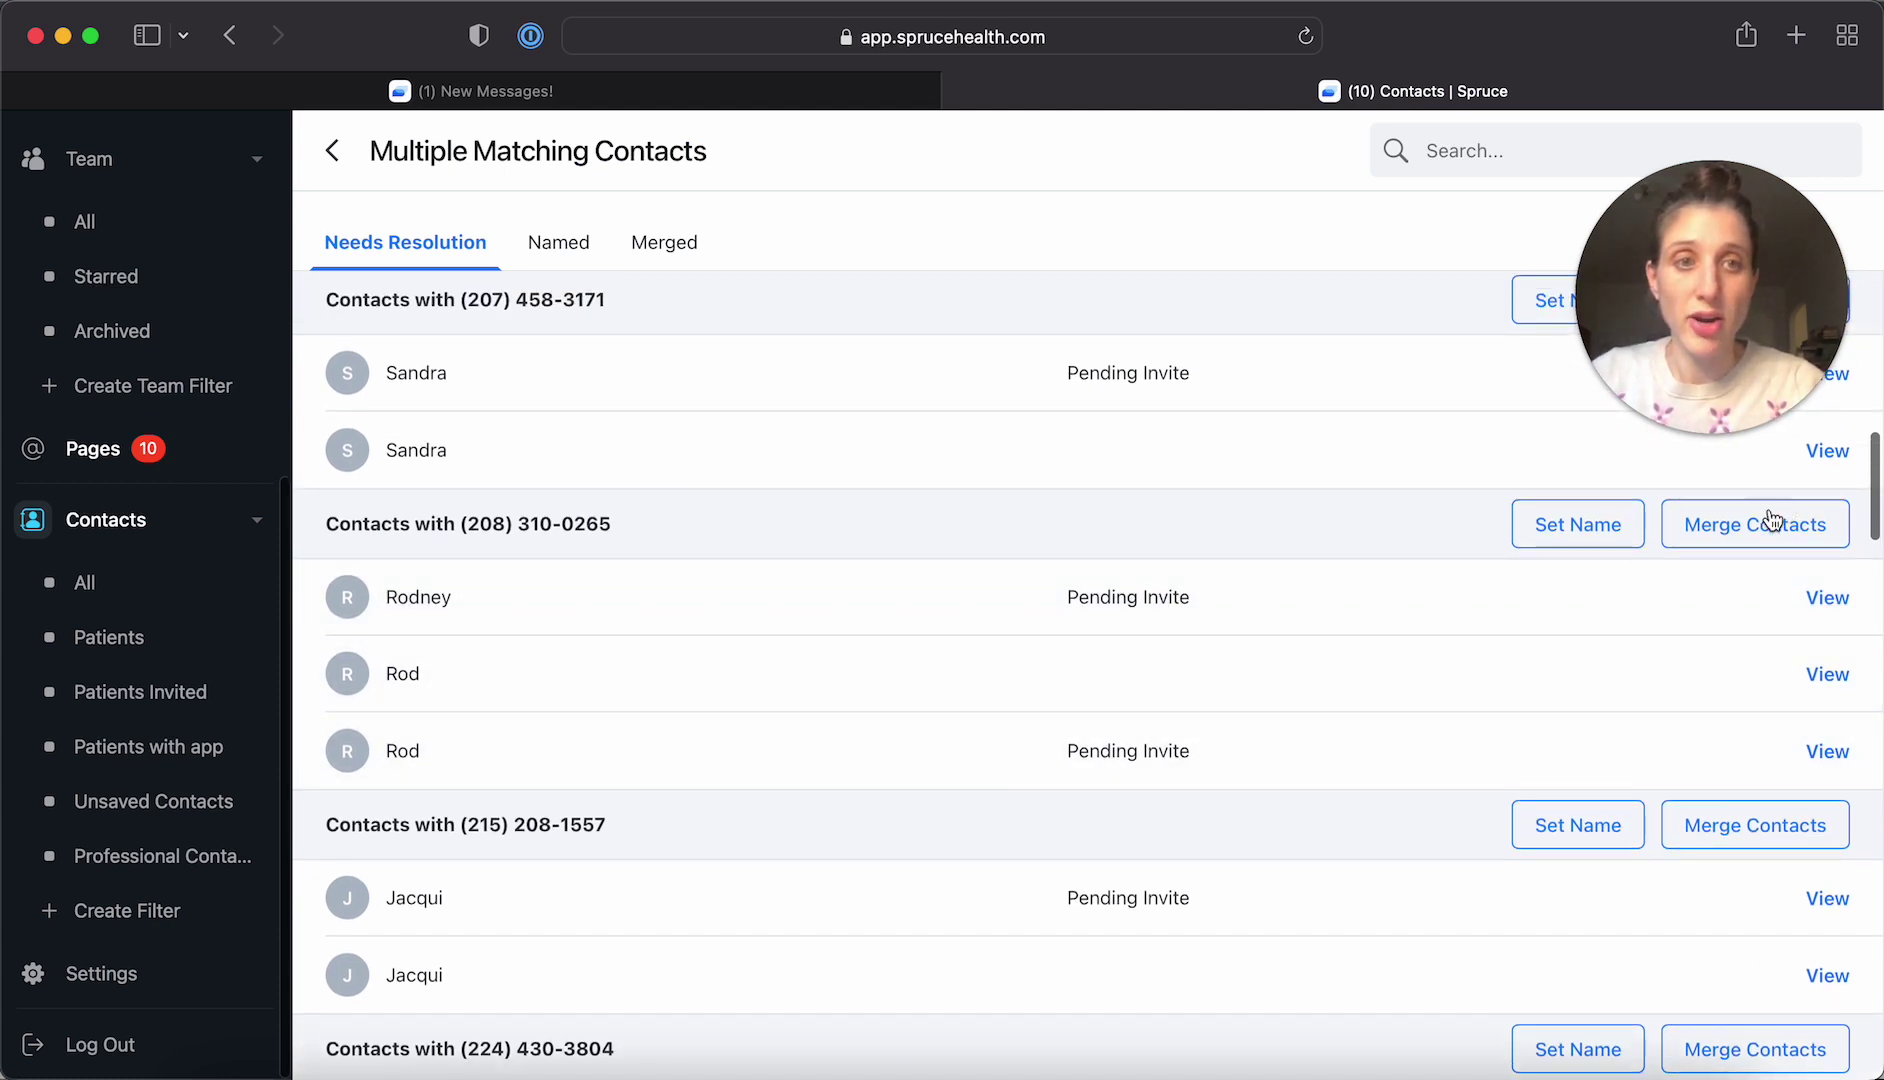
pyautogui.click(1764, 540)
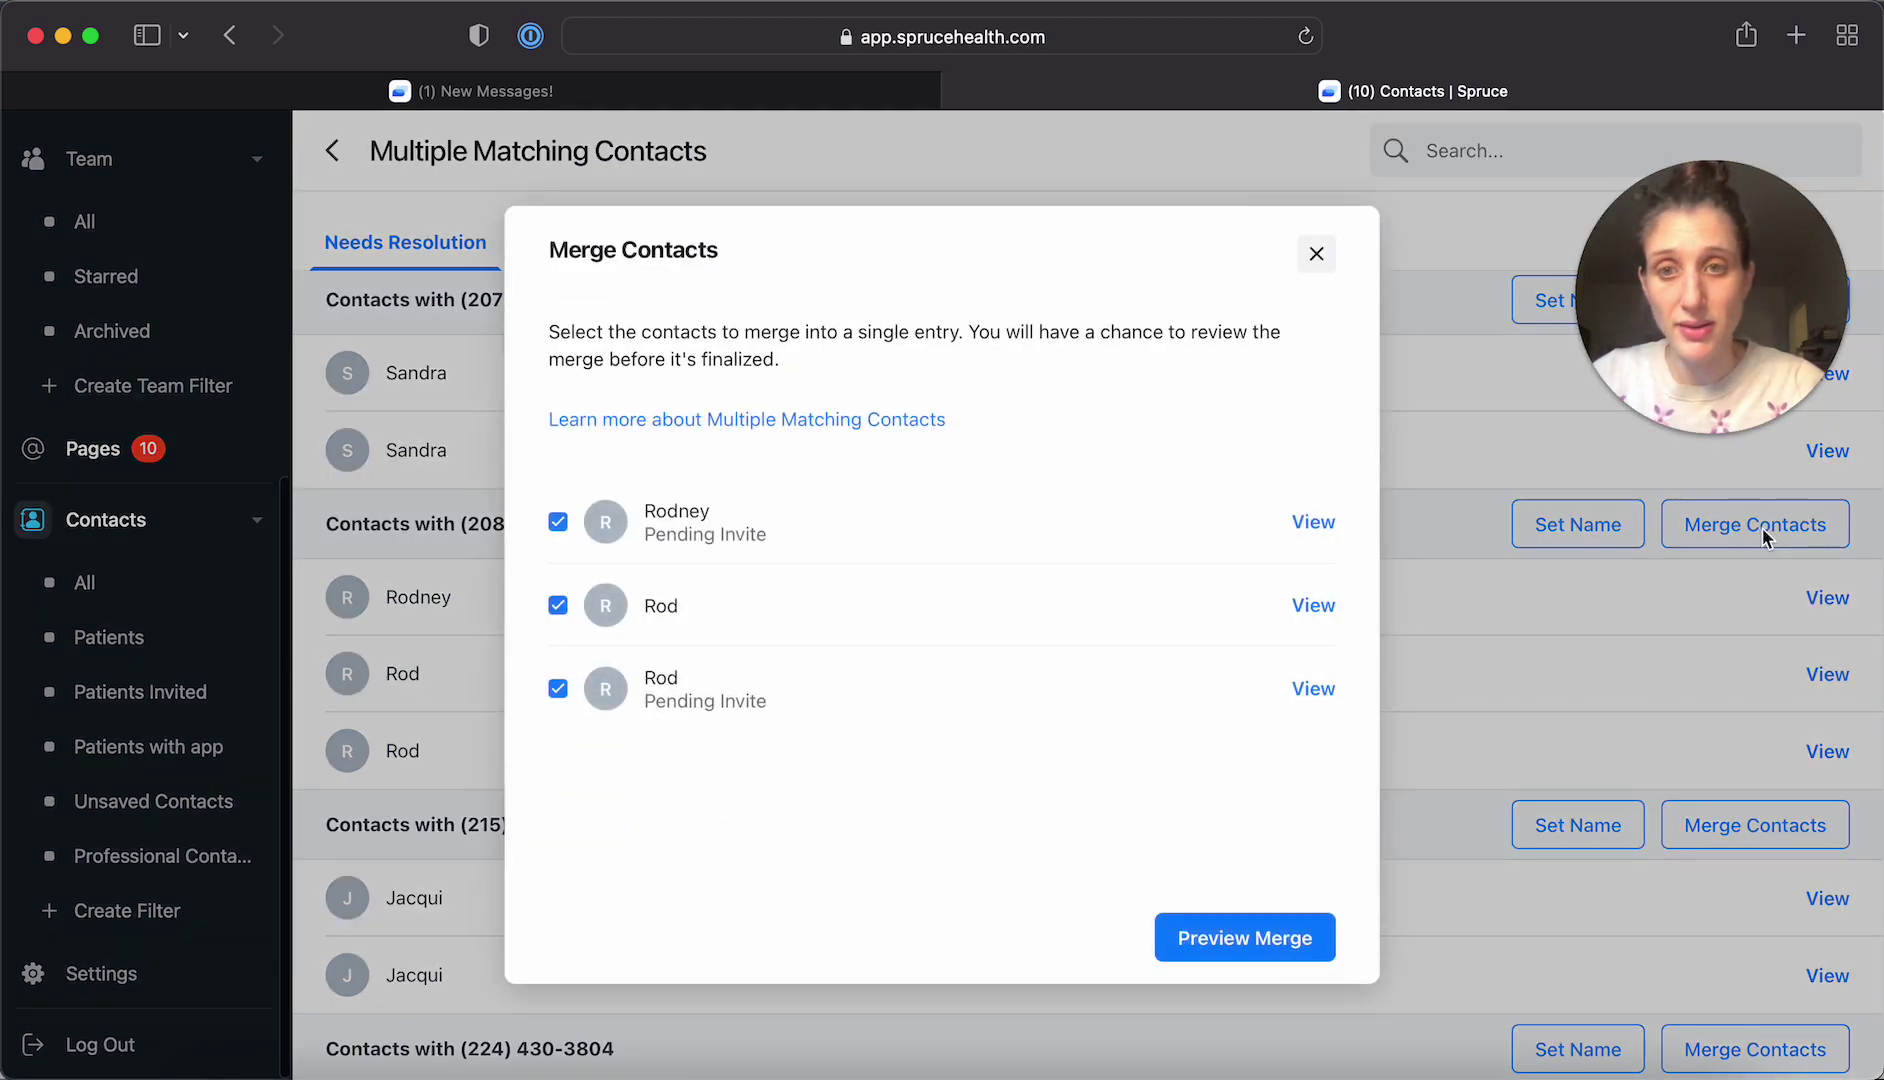
pyautogui.click(1263, 962)
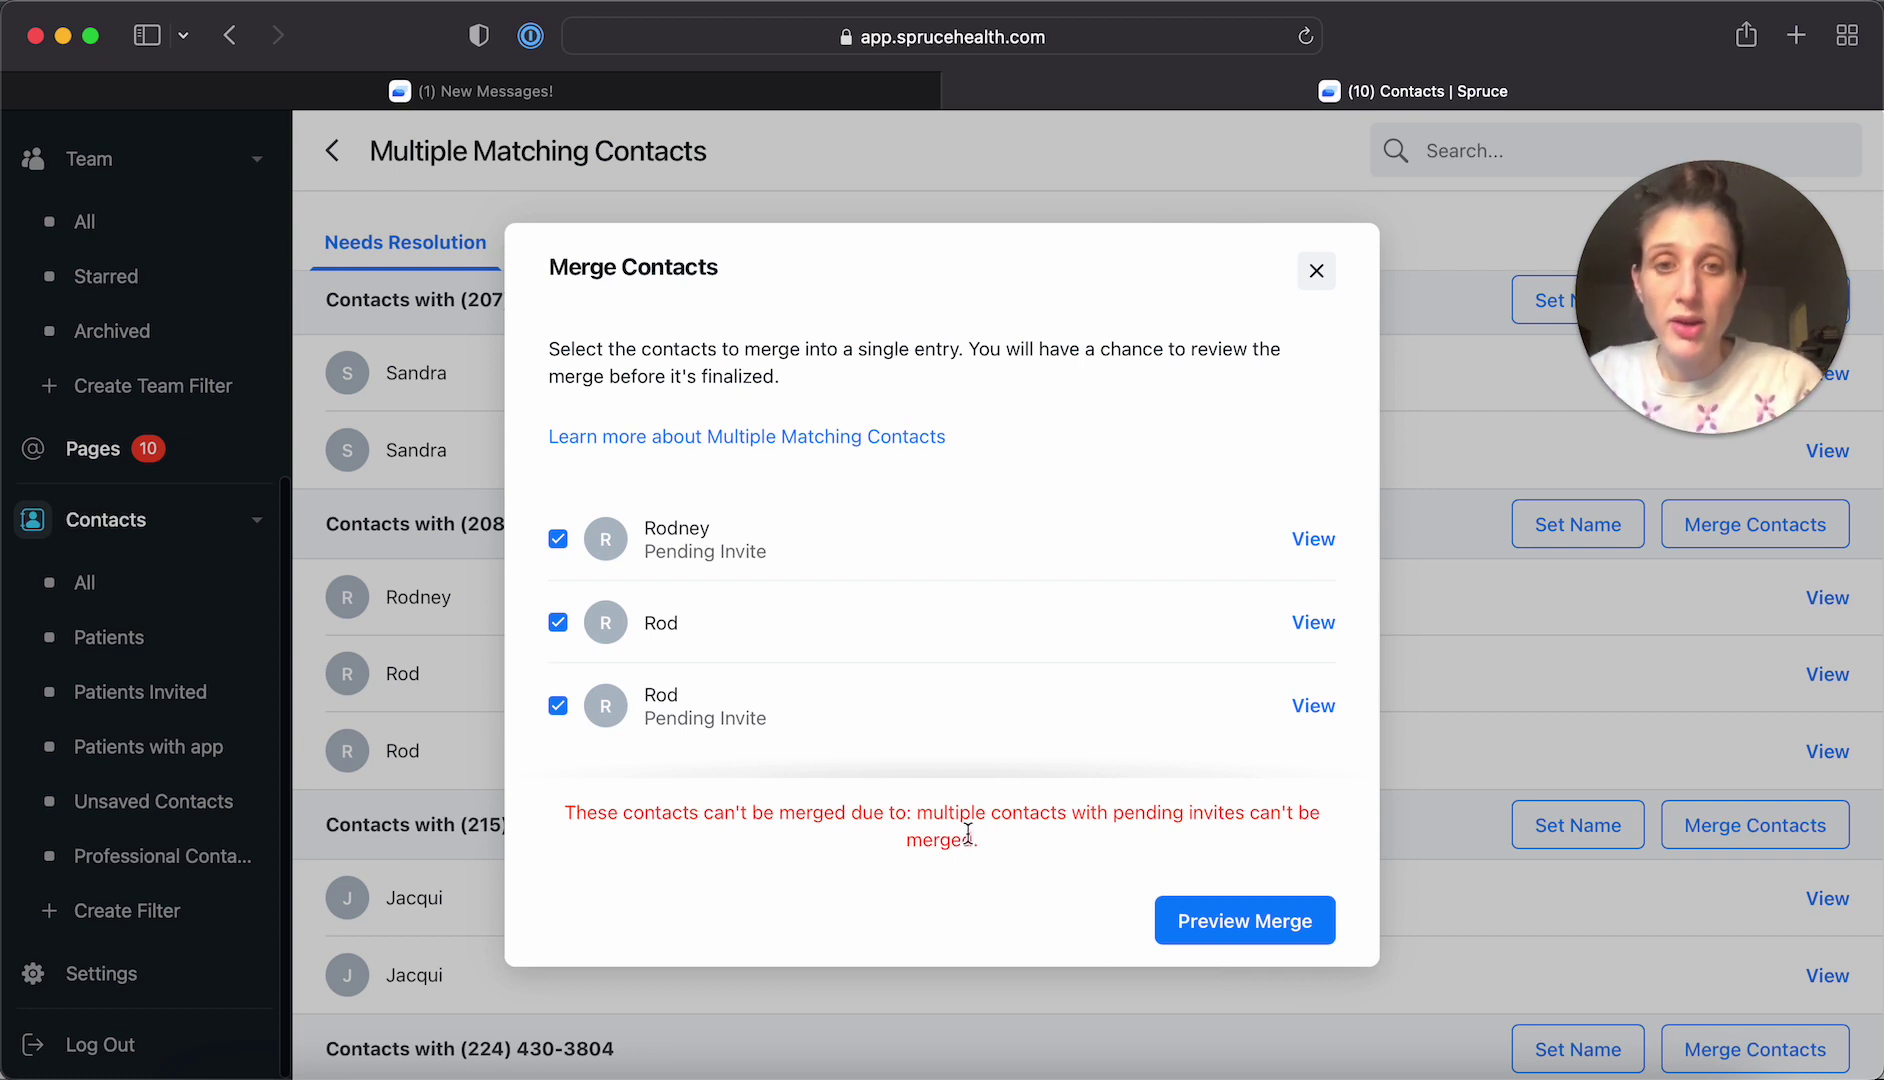
pyautogui.moveTo(1167, 829)
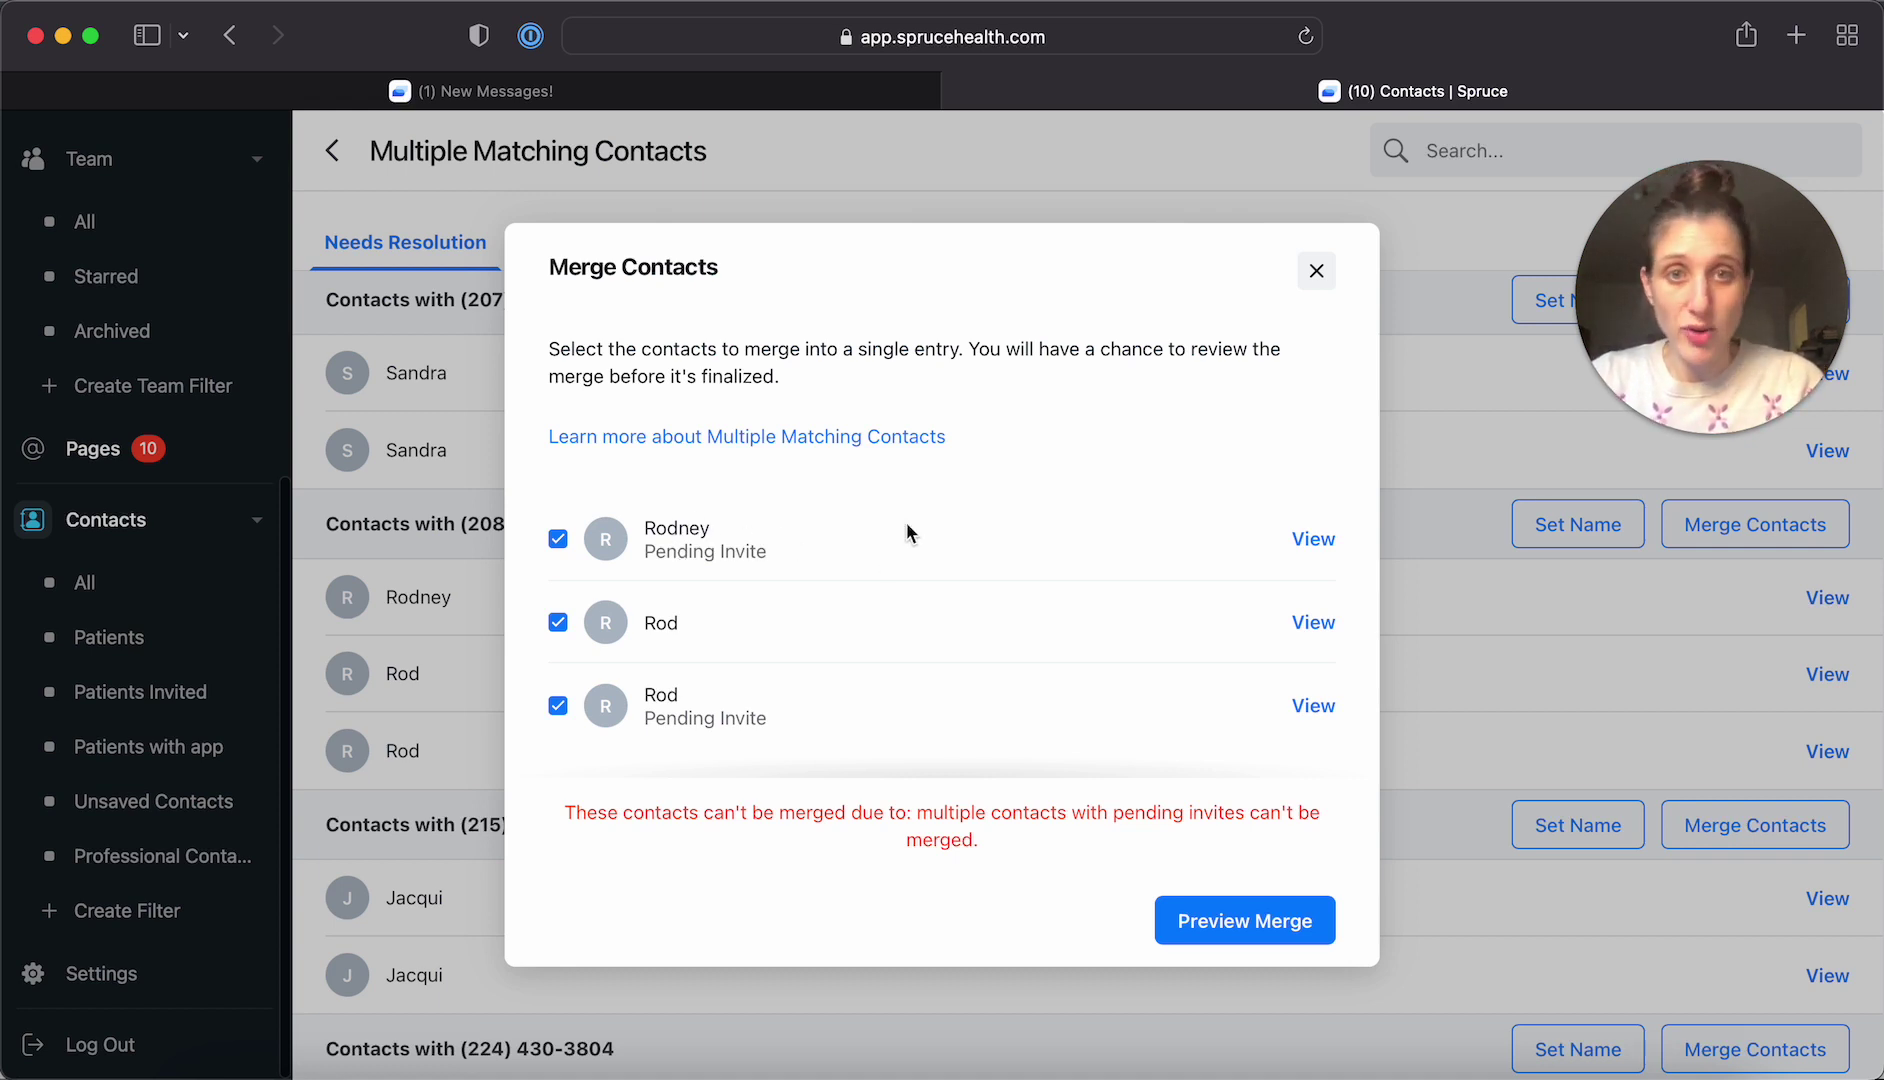
pyautogui.click(1317, 273)
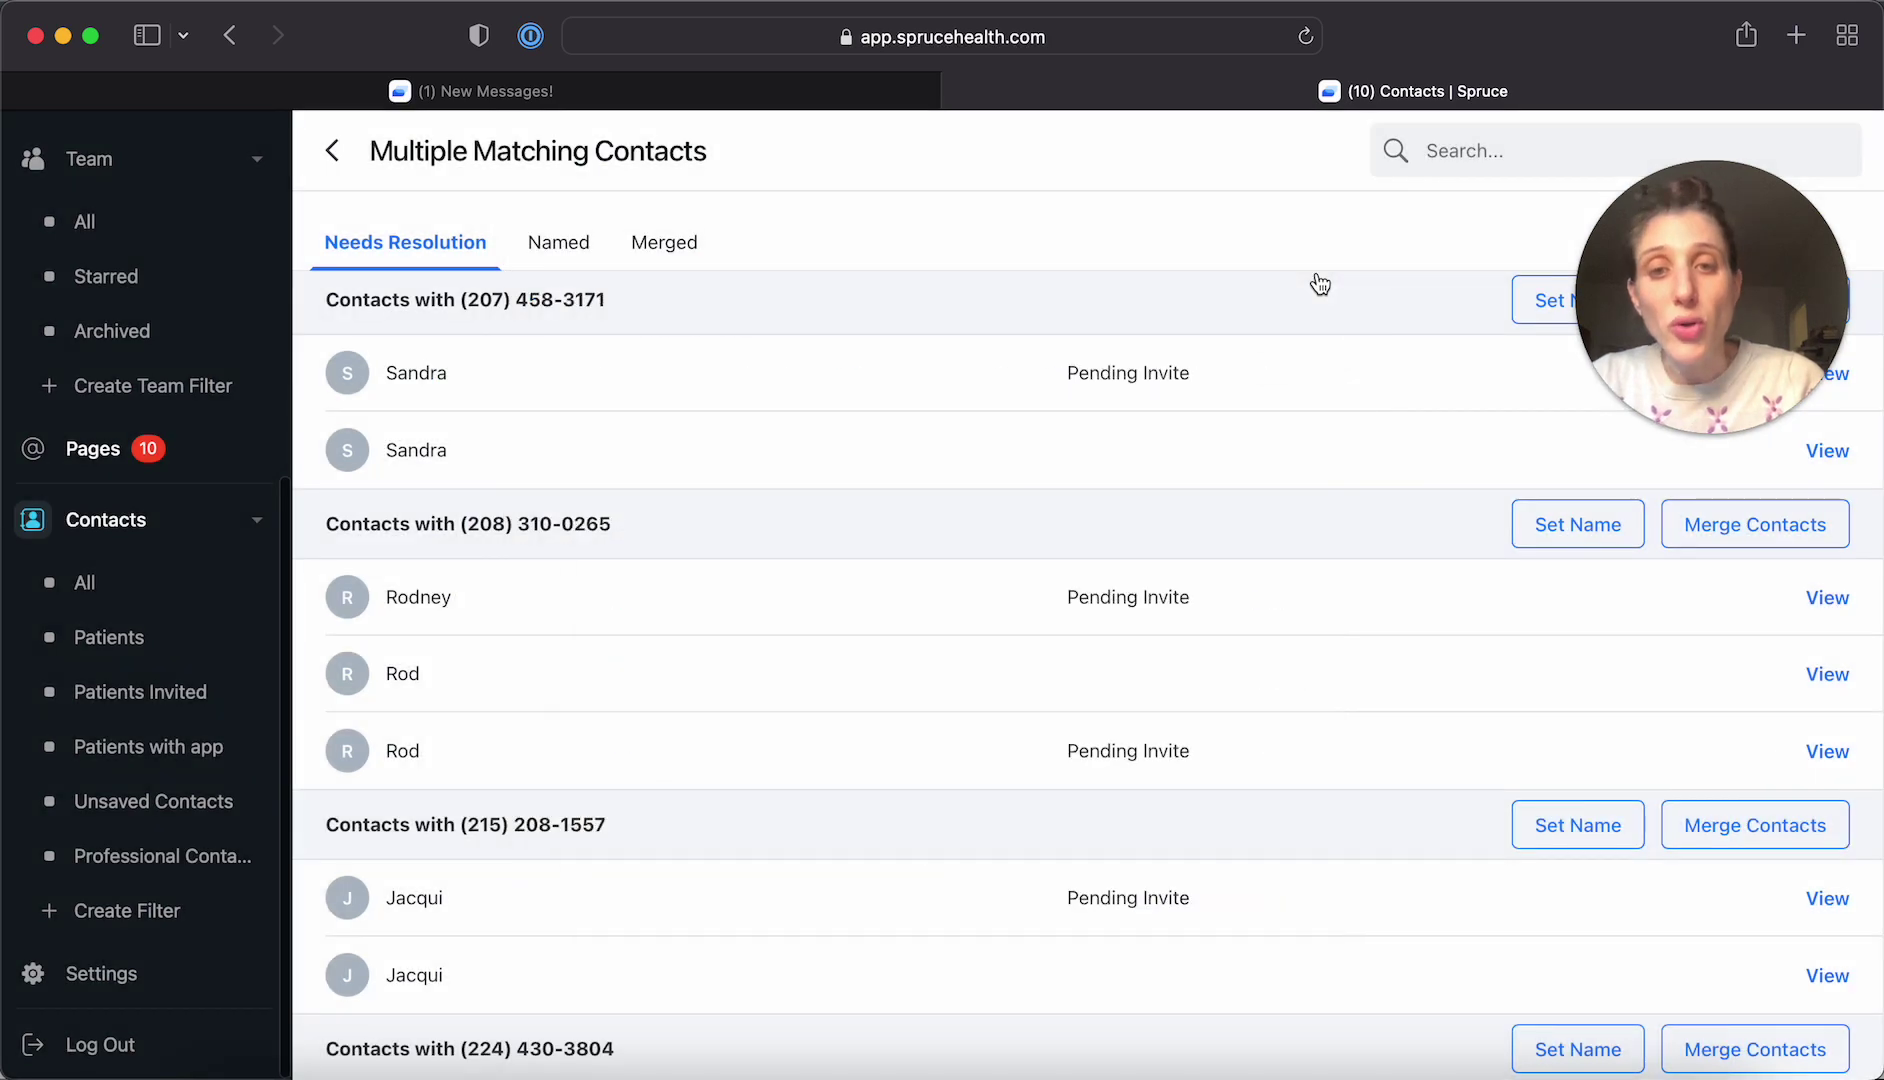
pyautogui.scroll(-6, 1199, 788)
pyautogui.scroll(-16, 1199, 790)
pyautogui.scroll(-10, 1199, 790)
pyautogui.scroll(3, 1199, 790)
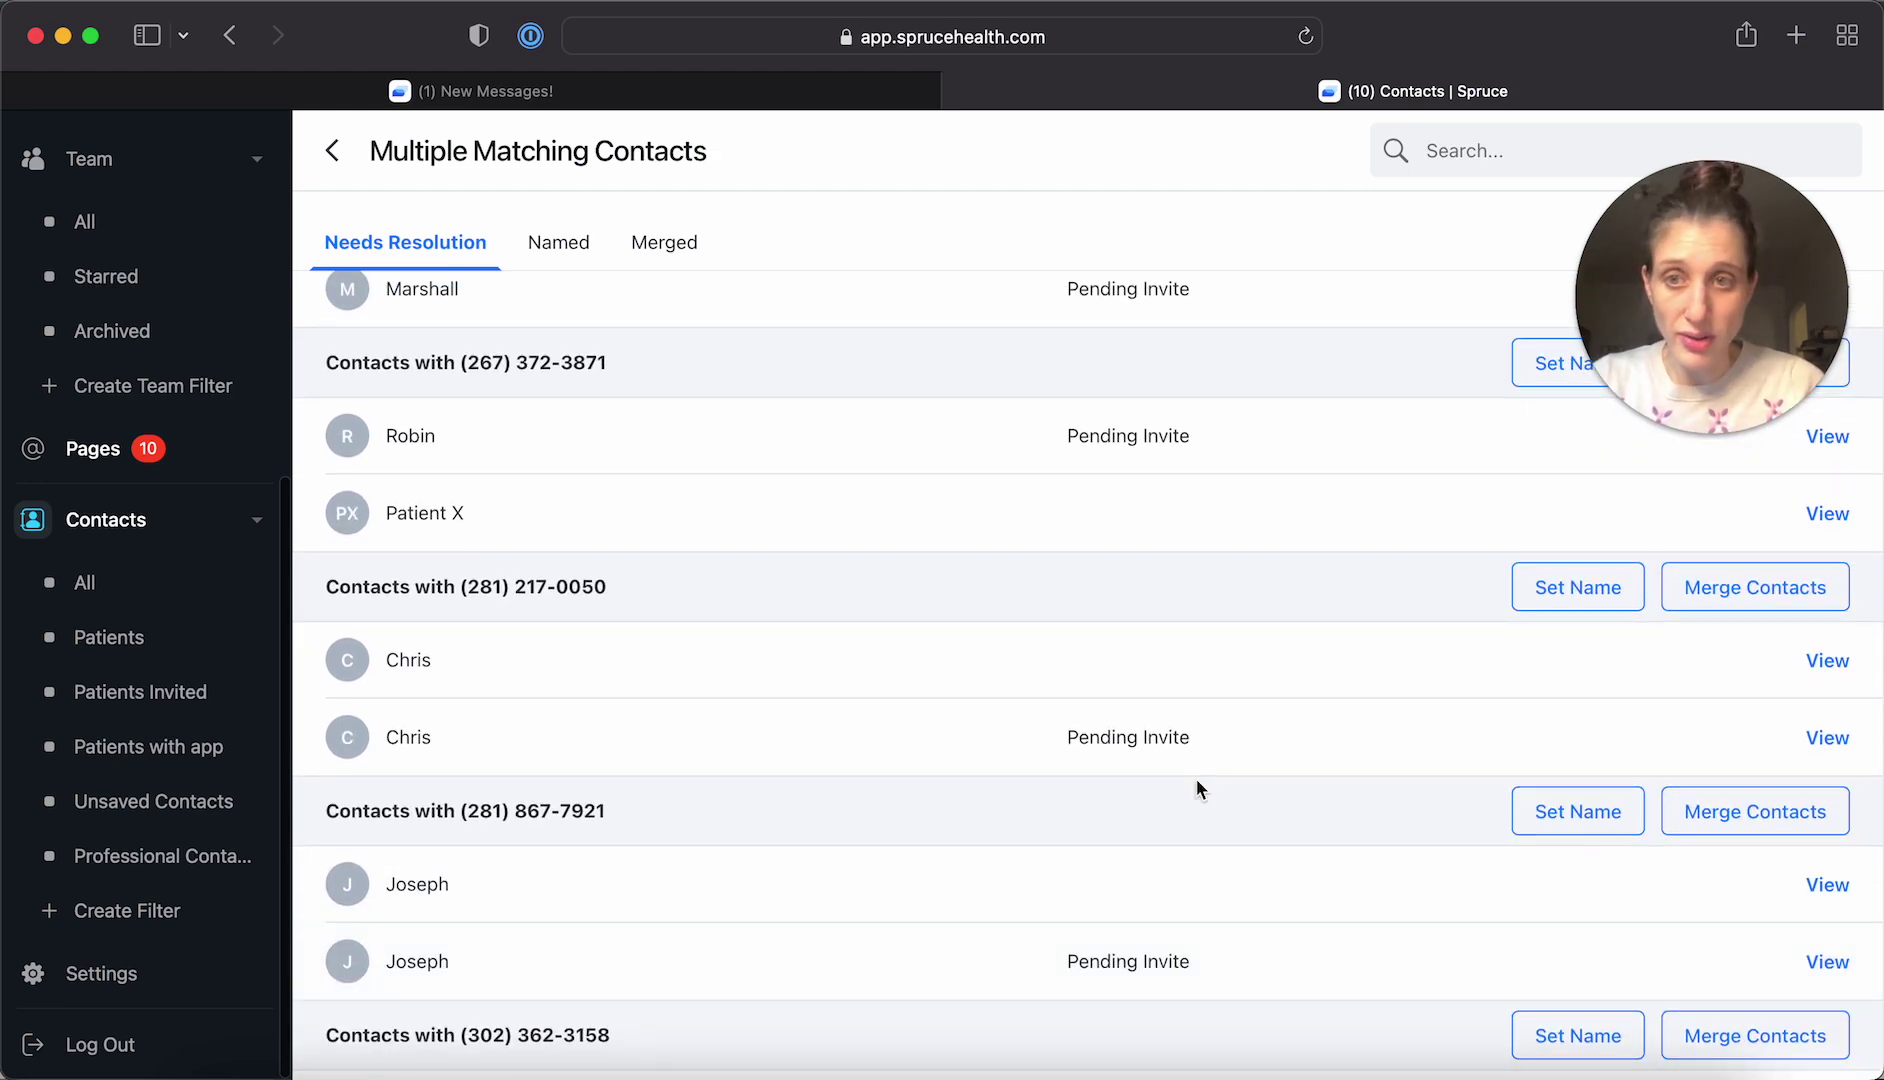
pyautogui.scroll(15, 1199, 790)
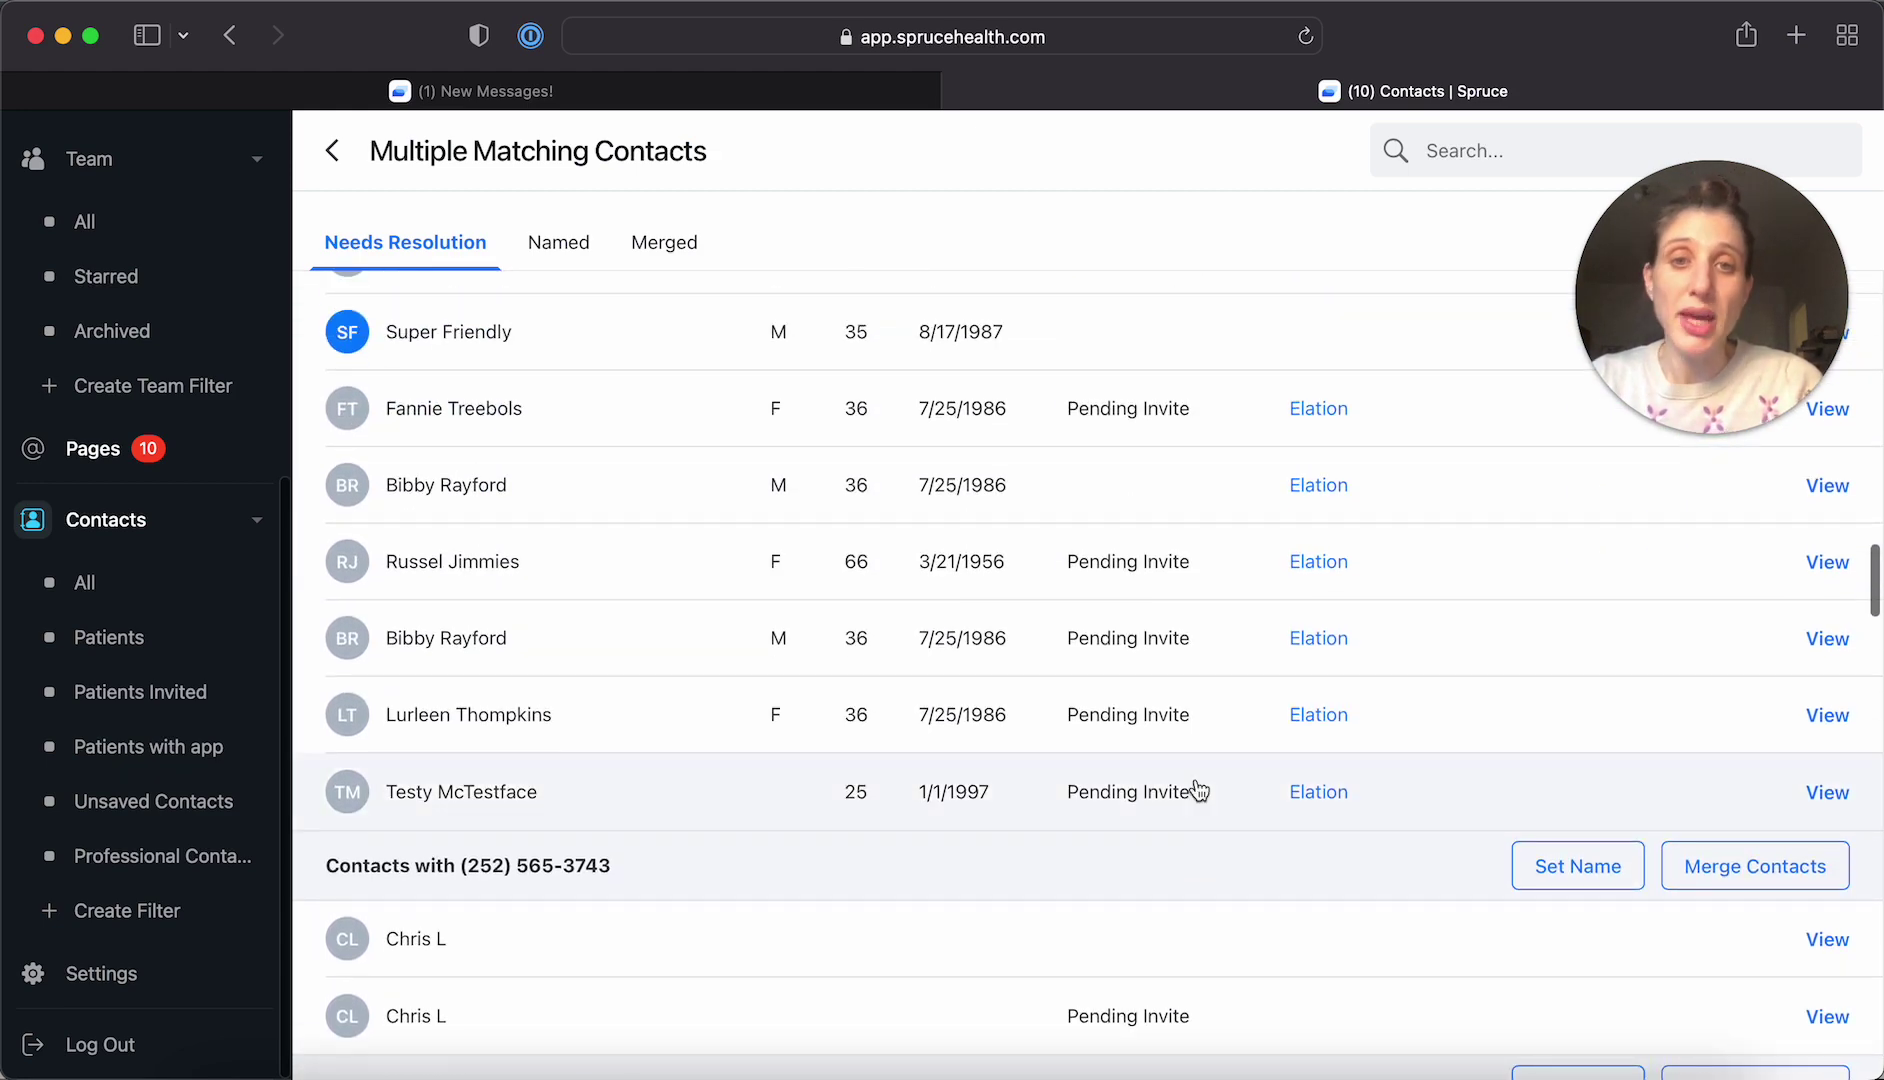
pyautogui.scroll(2, 1197, 789)
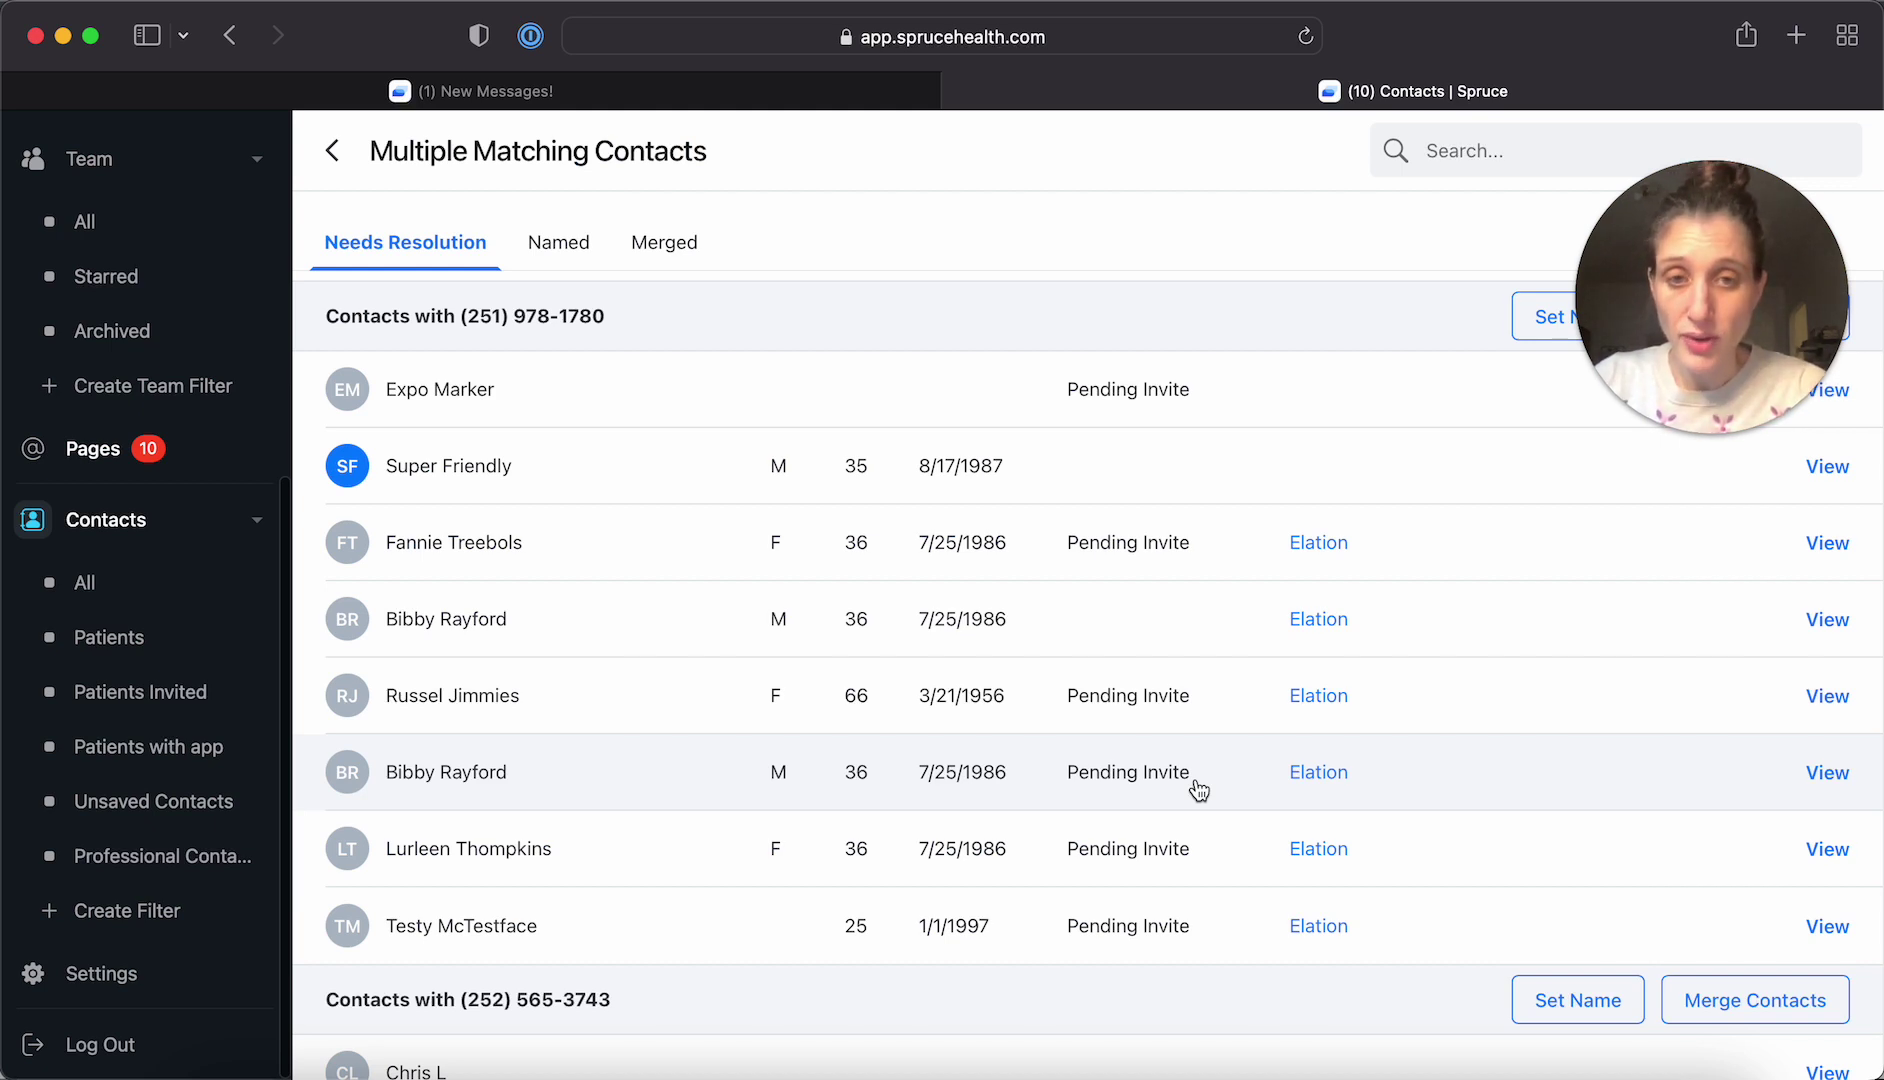
pyautogui.scroll(2, 1198, 790)
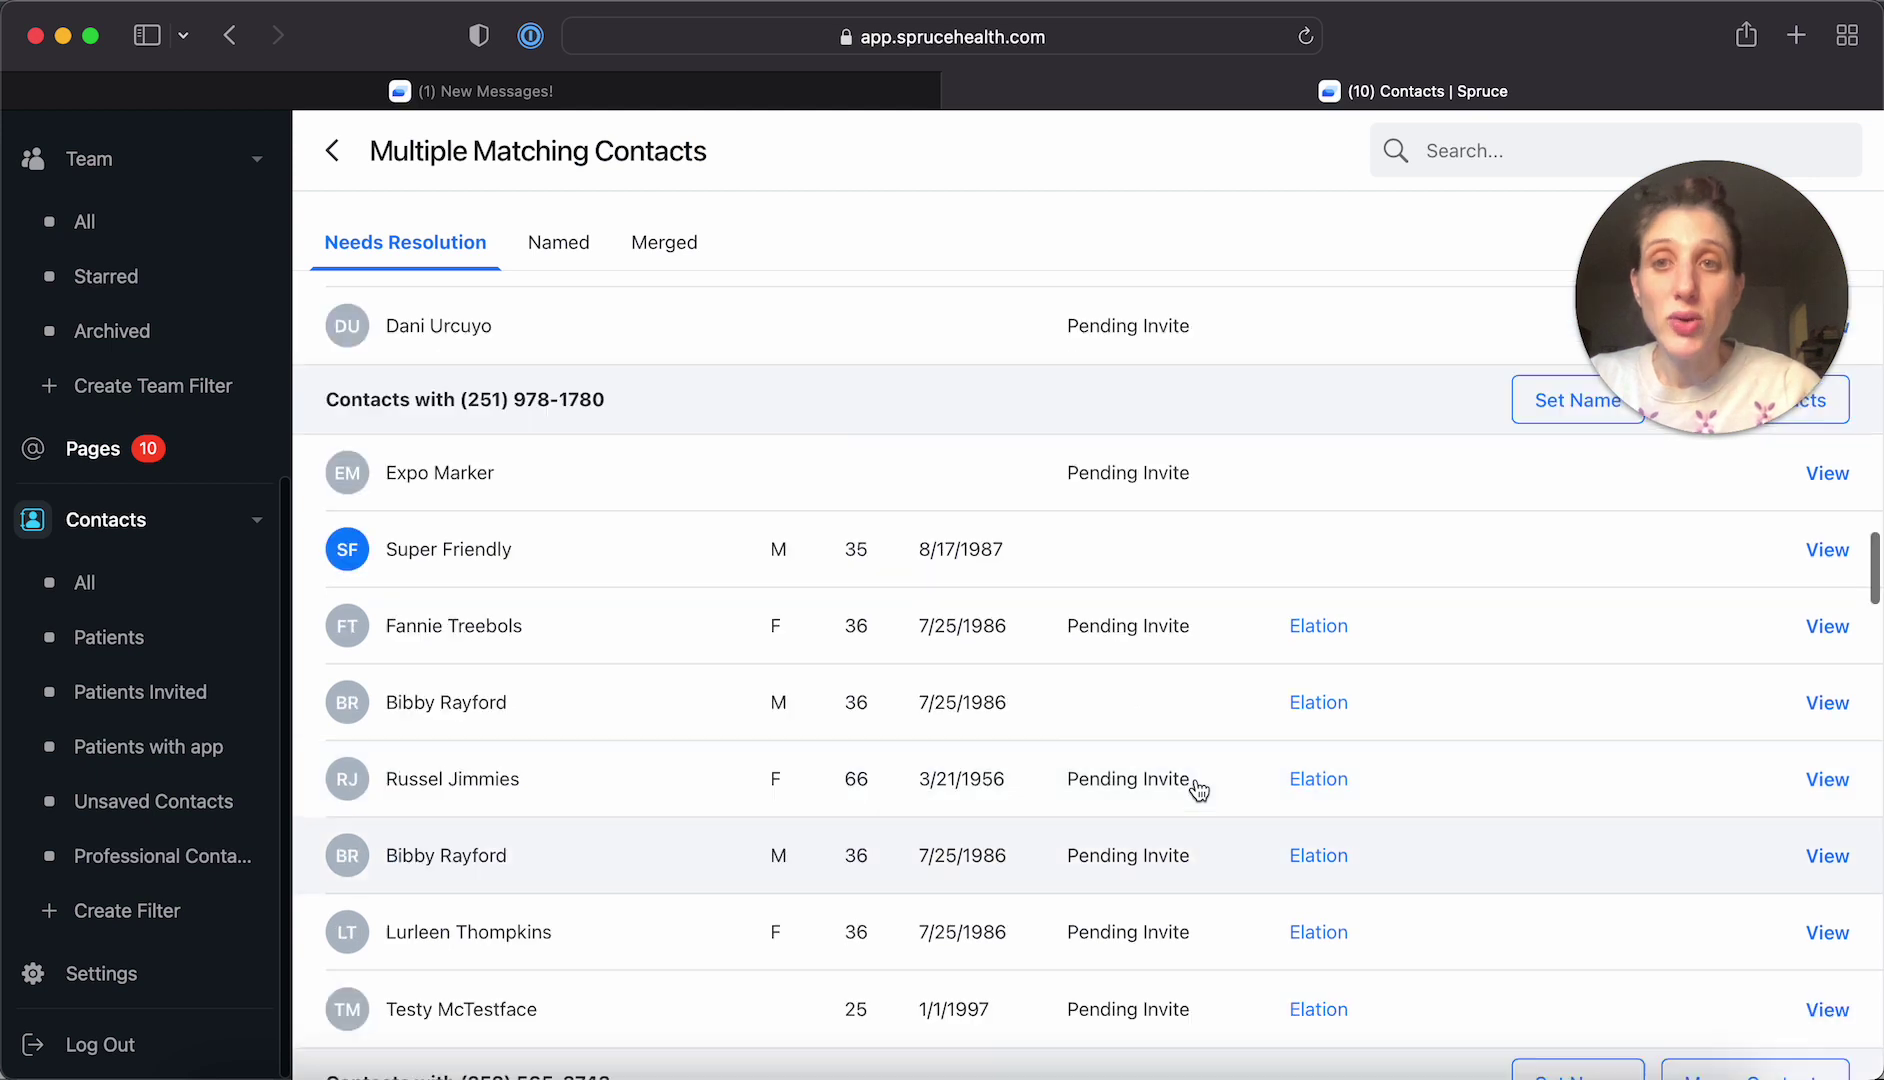
pyautogui.scroll(2, 1329, 570)
pyautogui.scroll(-2, 1320, 680)
pyautogui.scroll(-2, 1310, 928)
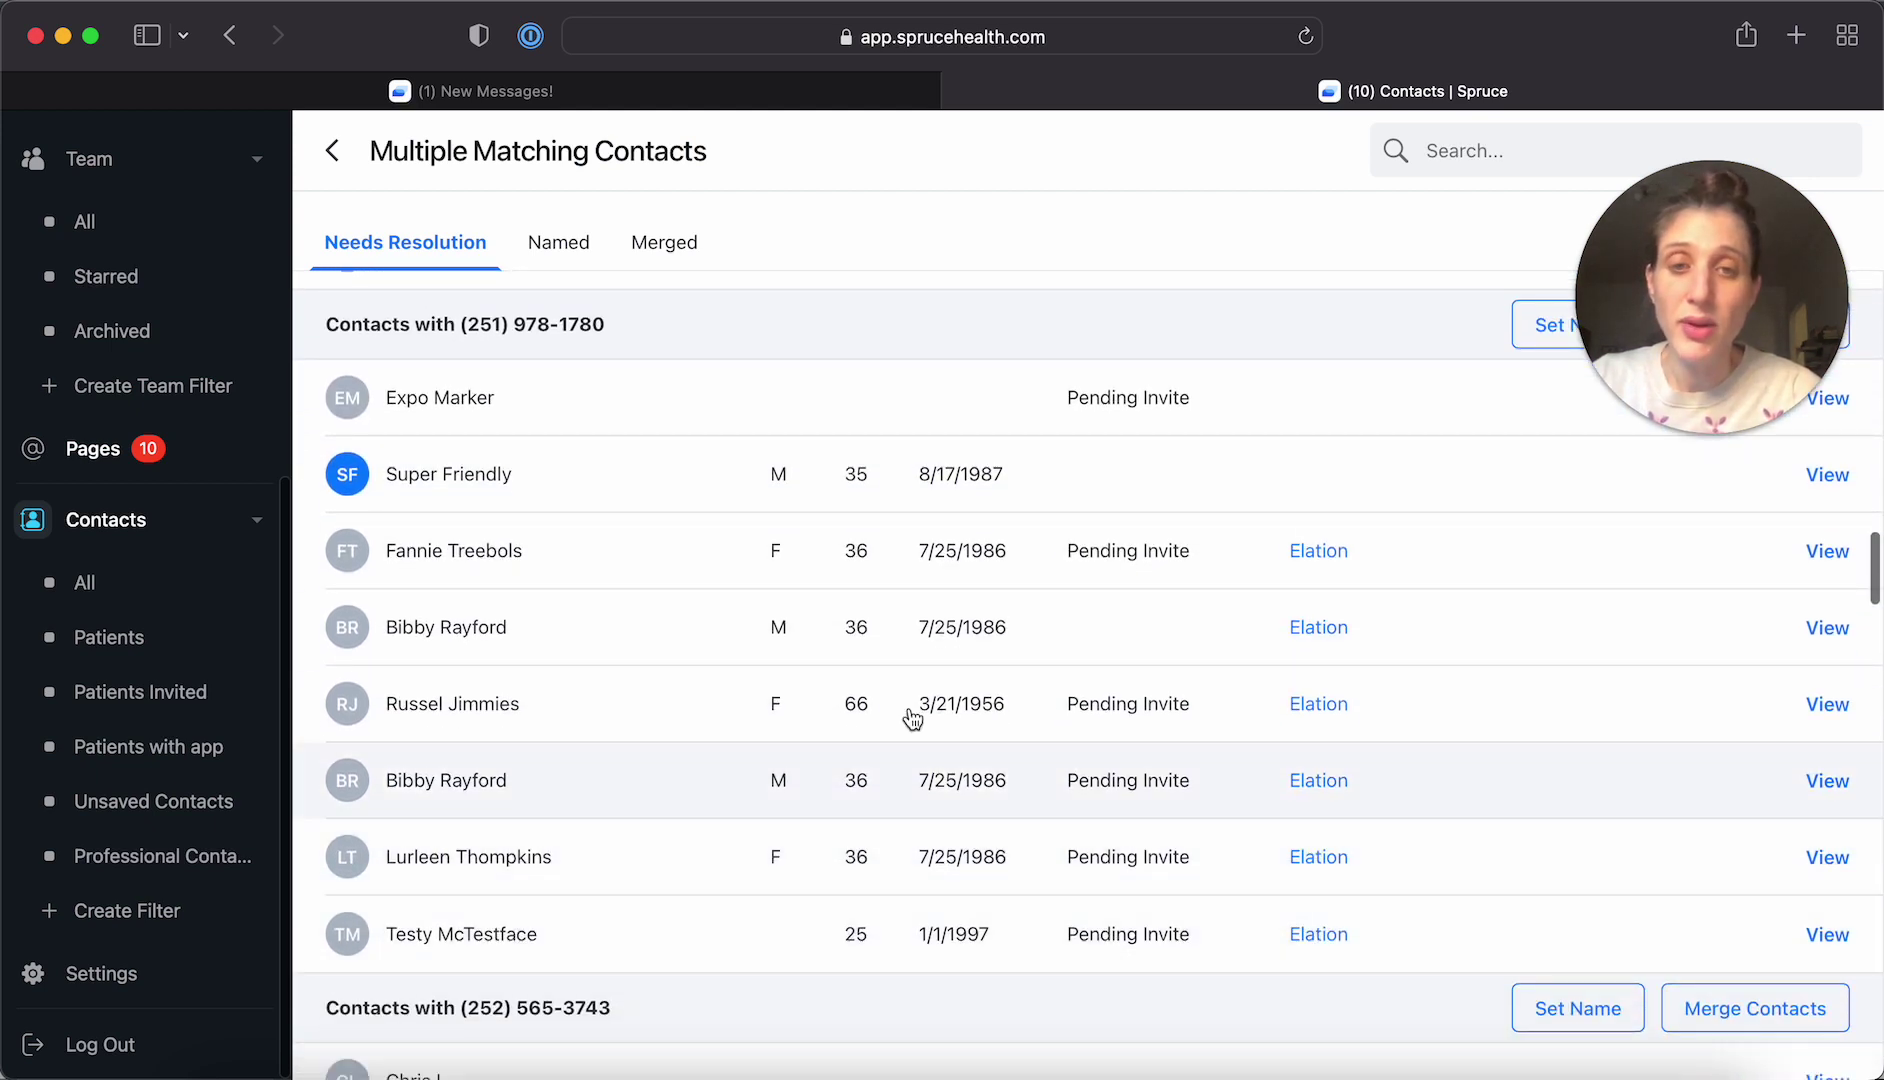
pyautogui.scroll(2, 1128, 450)
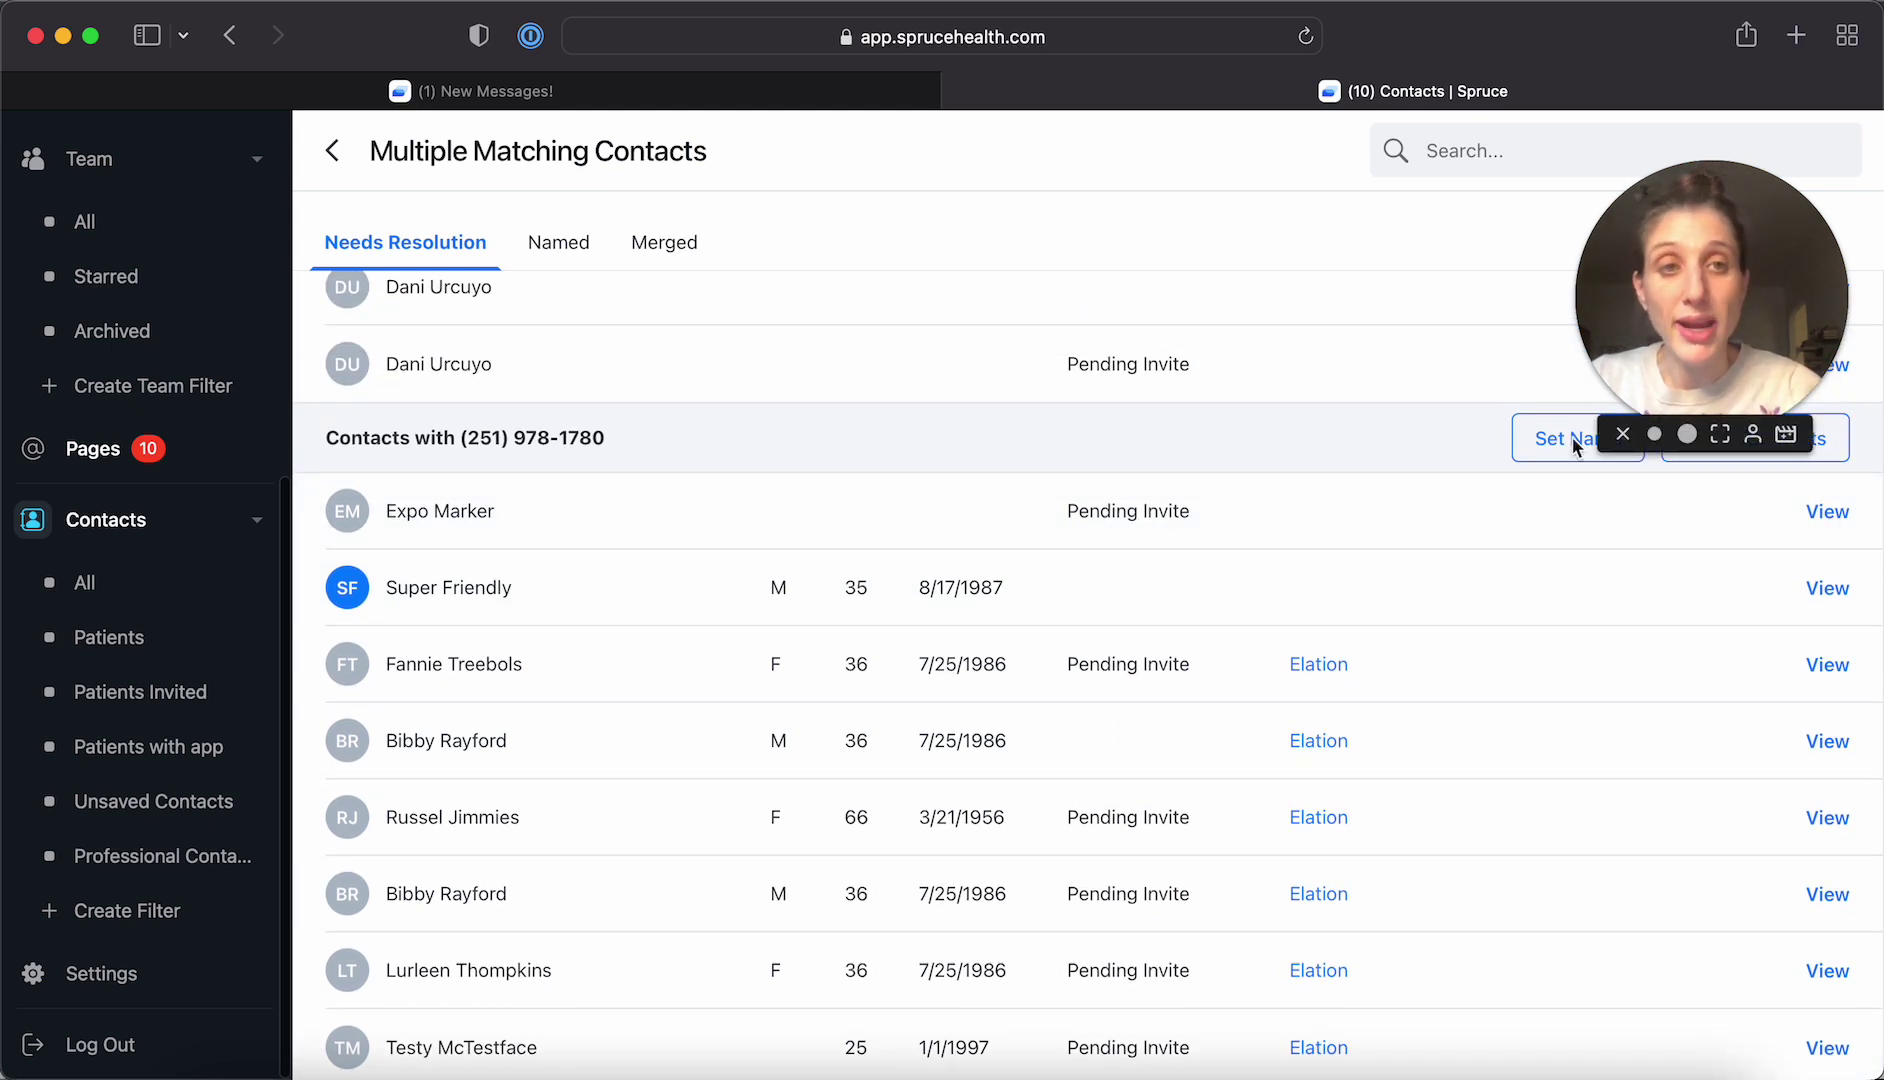
pyautogui.click(1550, 452)
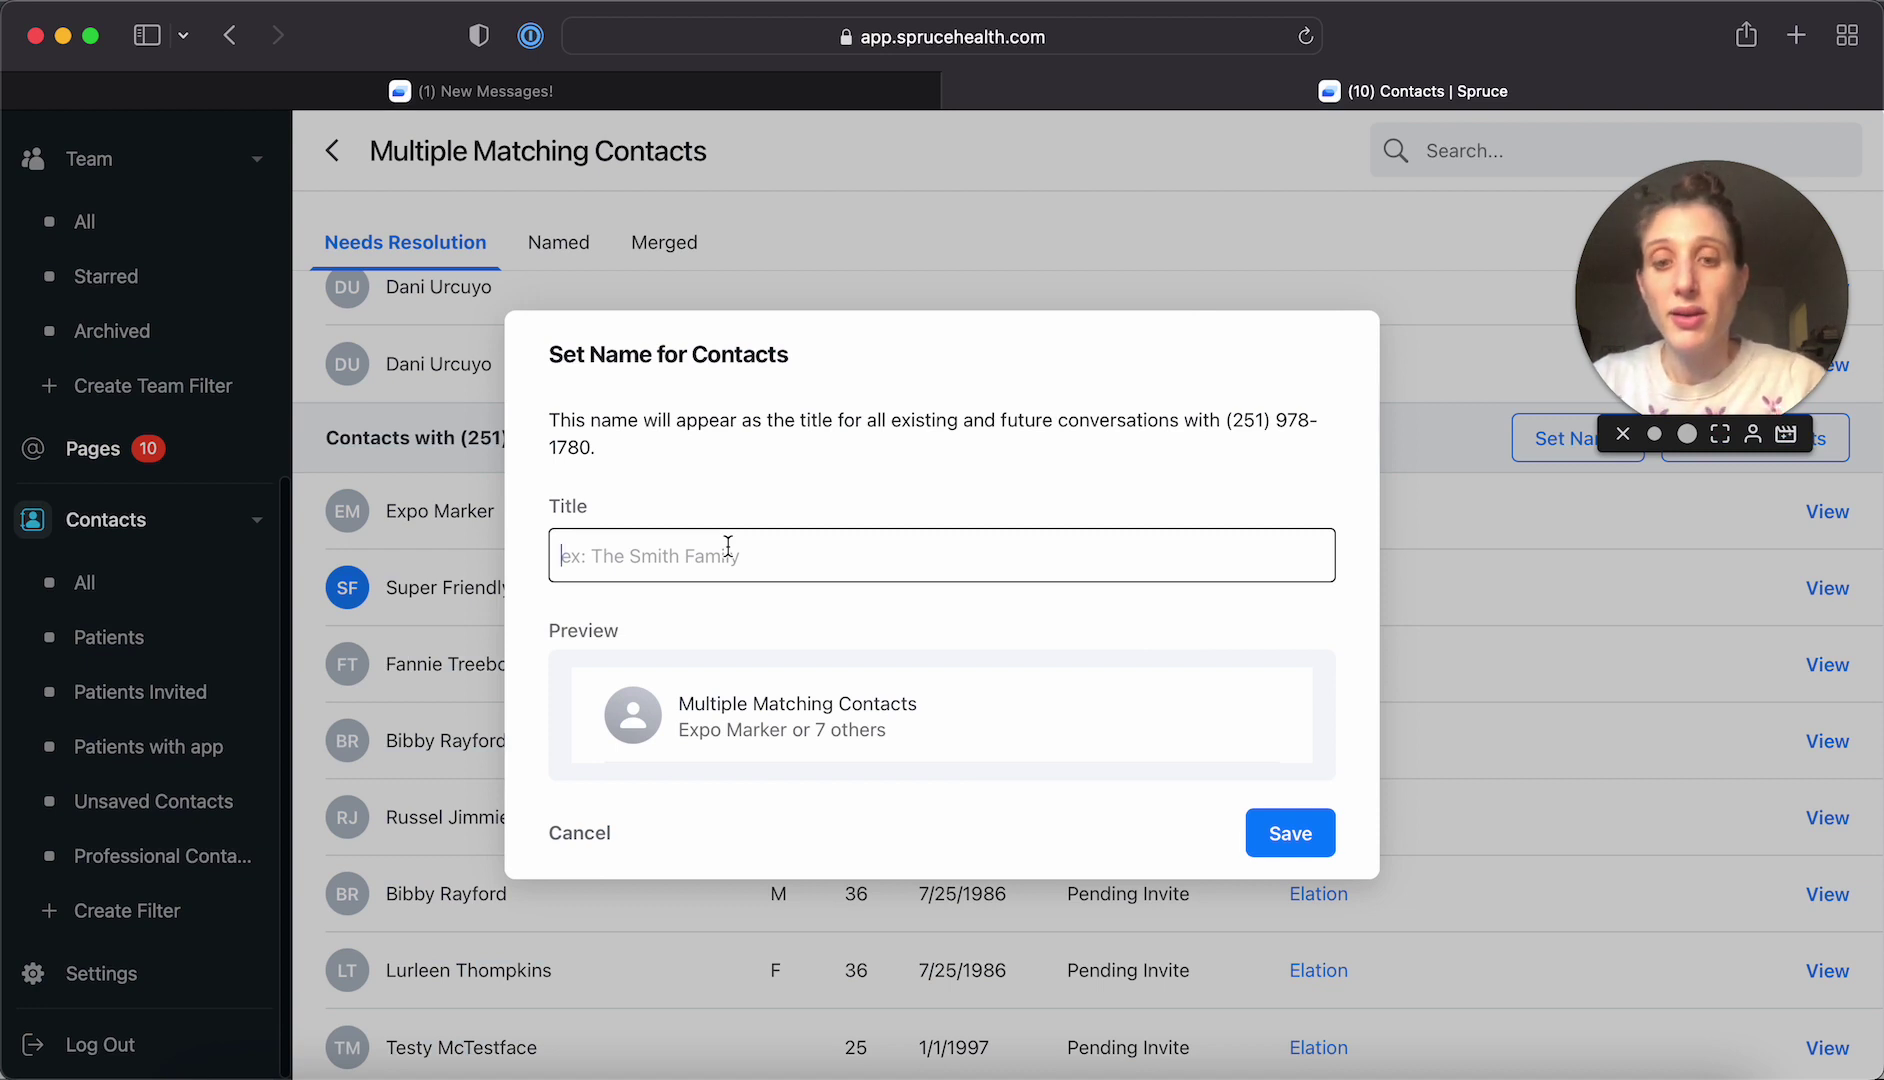
pyautogui.write('Frid')
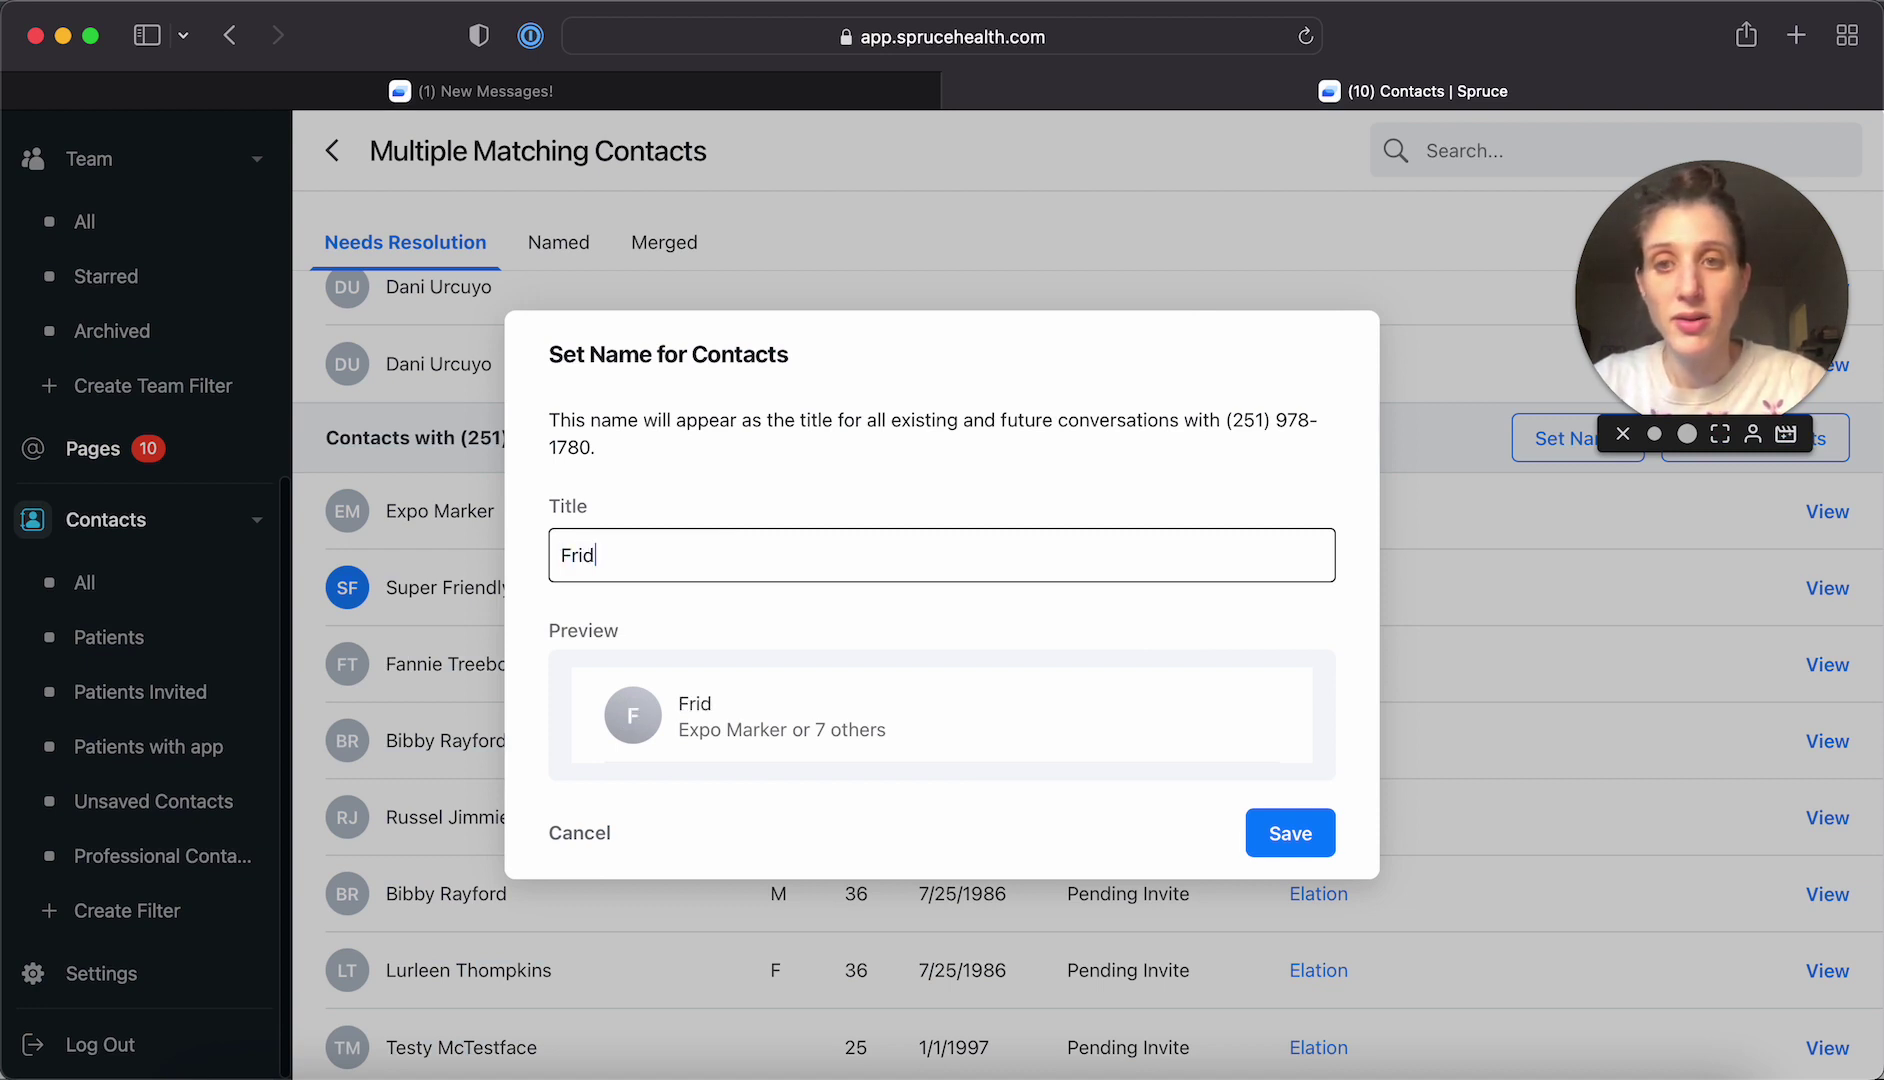
pyautogui.press('BackSpace')
pyautogui.write('endly')
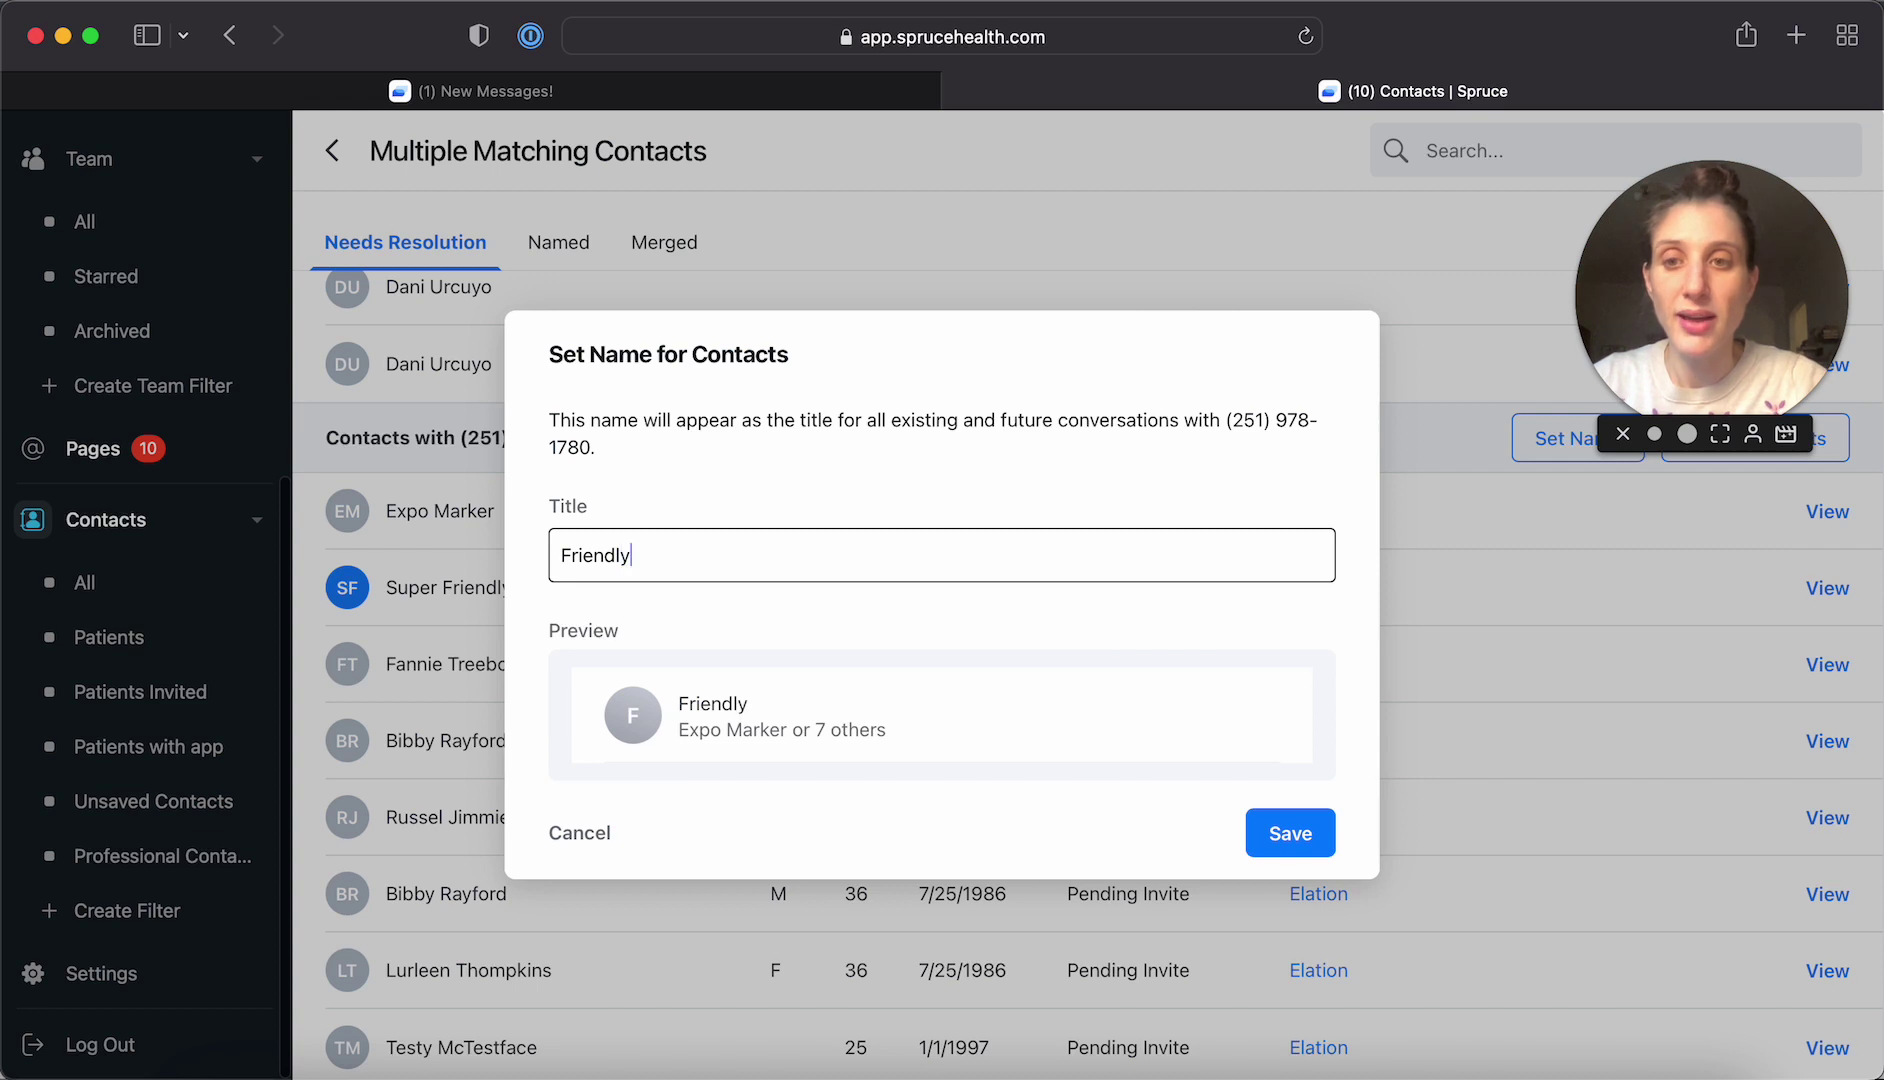
pyautogui.write(' Family')
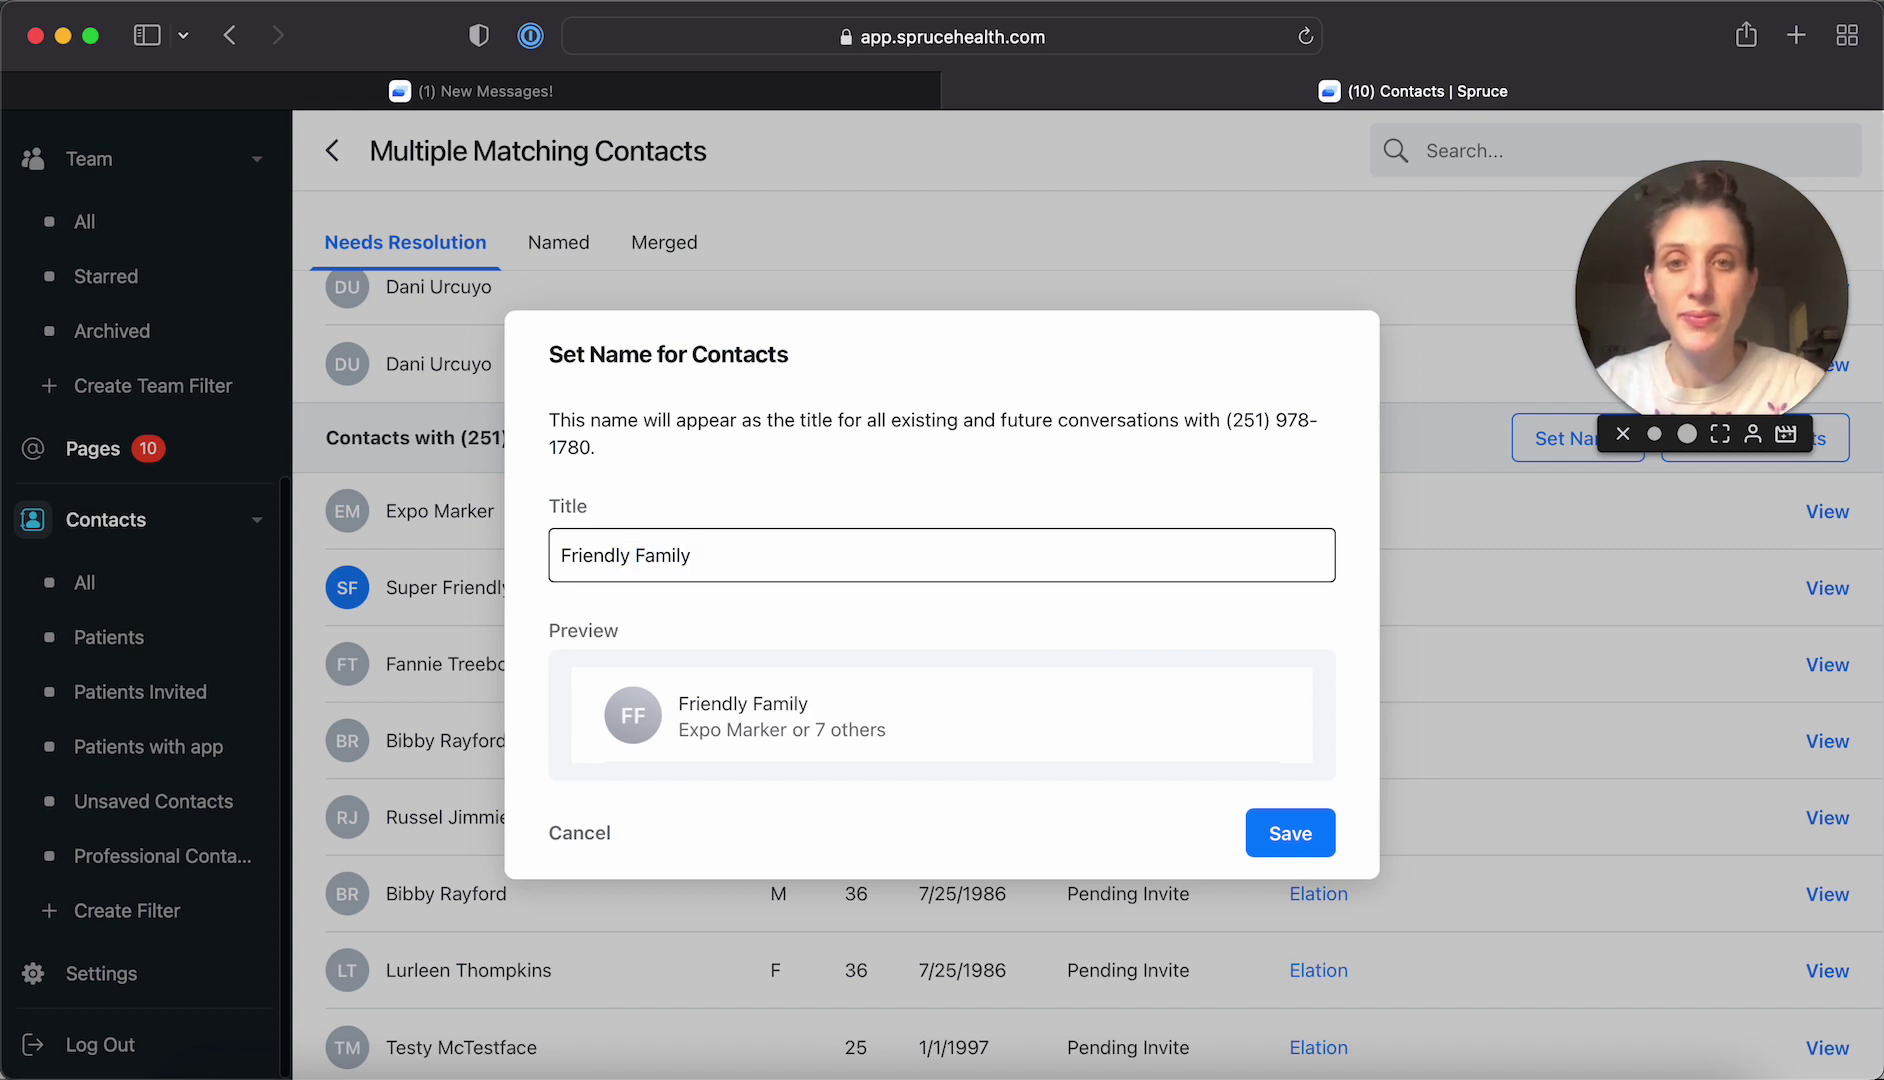
pyautogui.click(1310, 845)
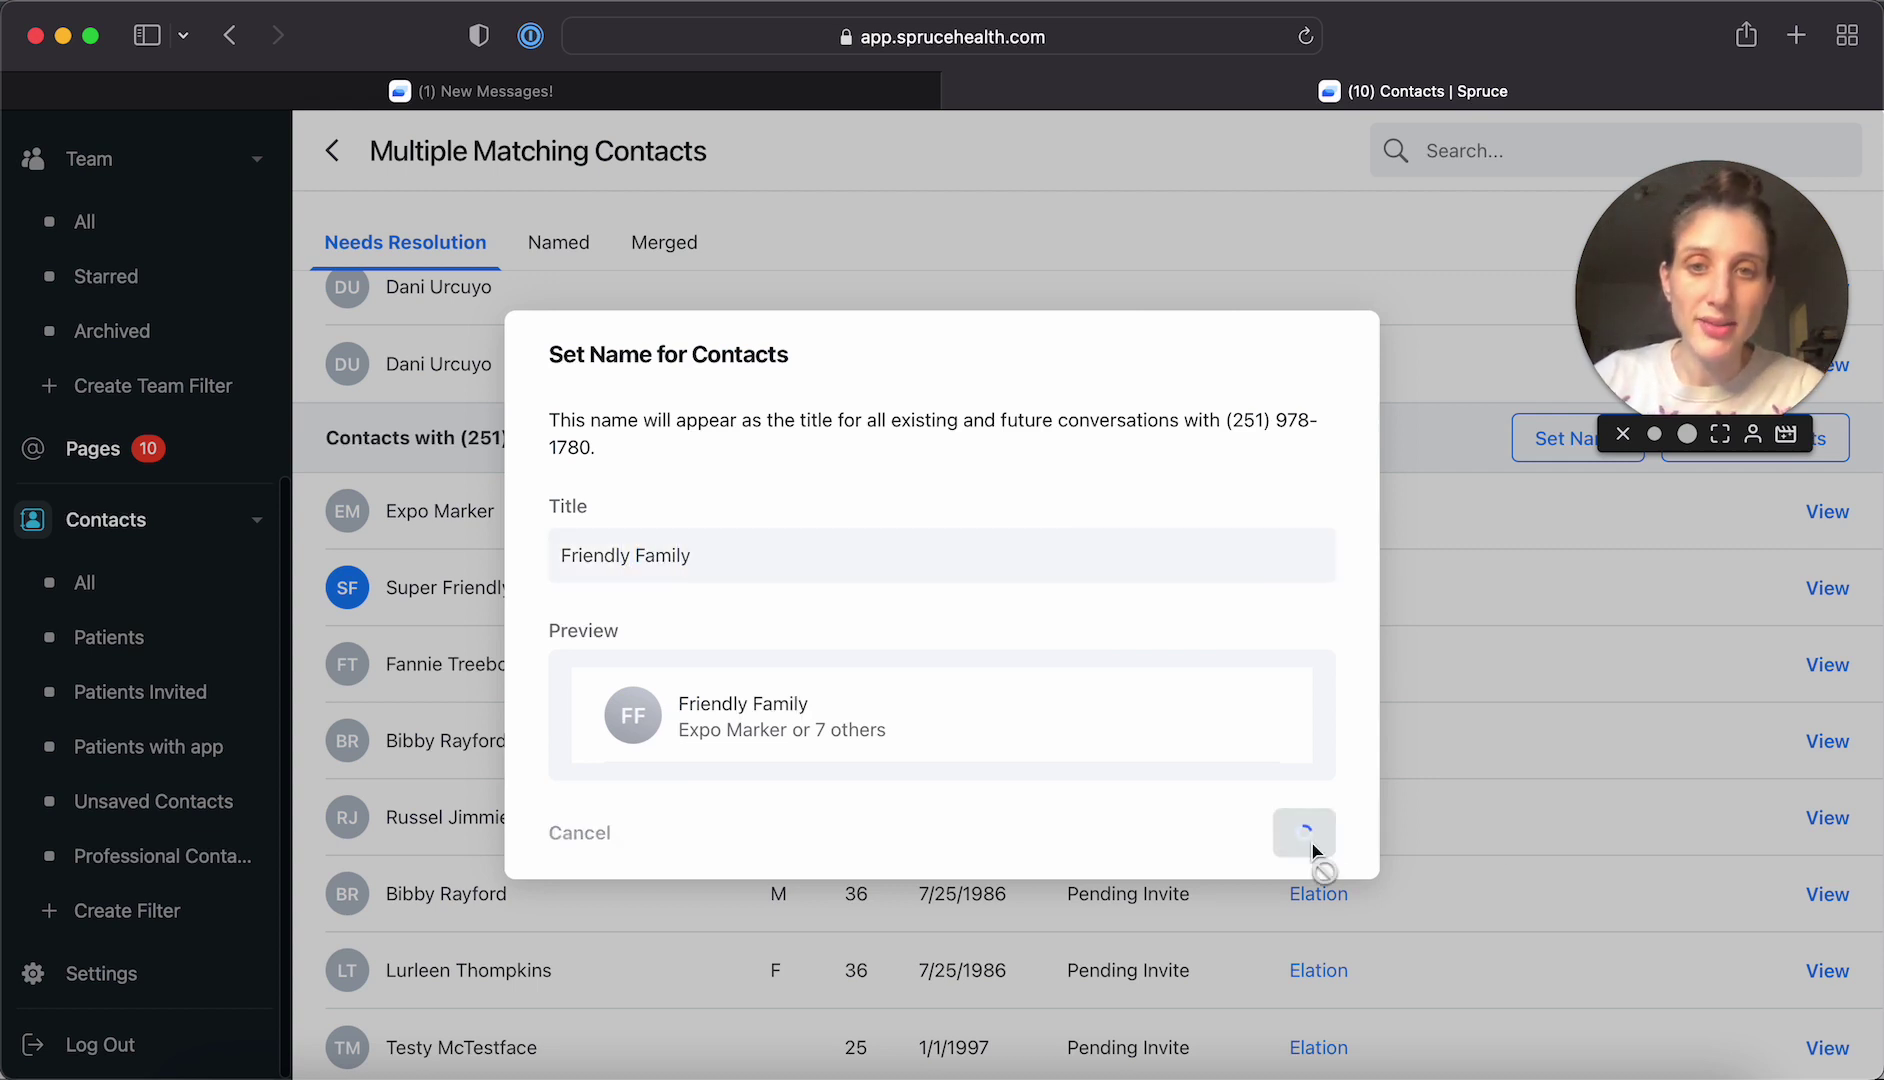
# Review the Named list's Friendly Family group of eight contacts, listed above Perkins Family
pyautogui.click(559, 243)
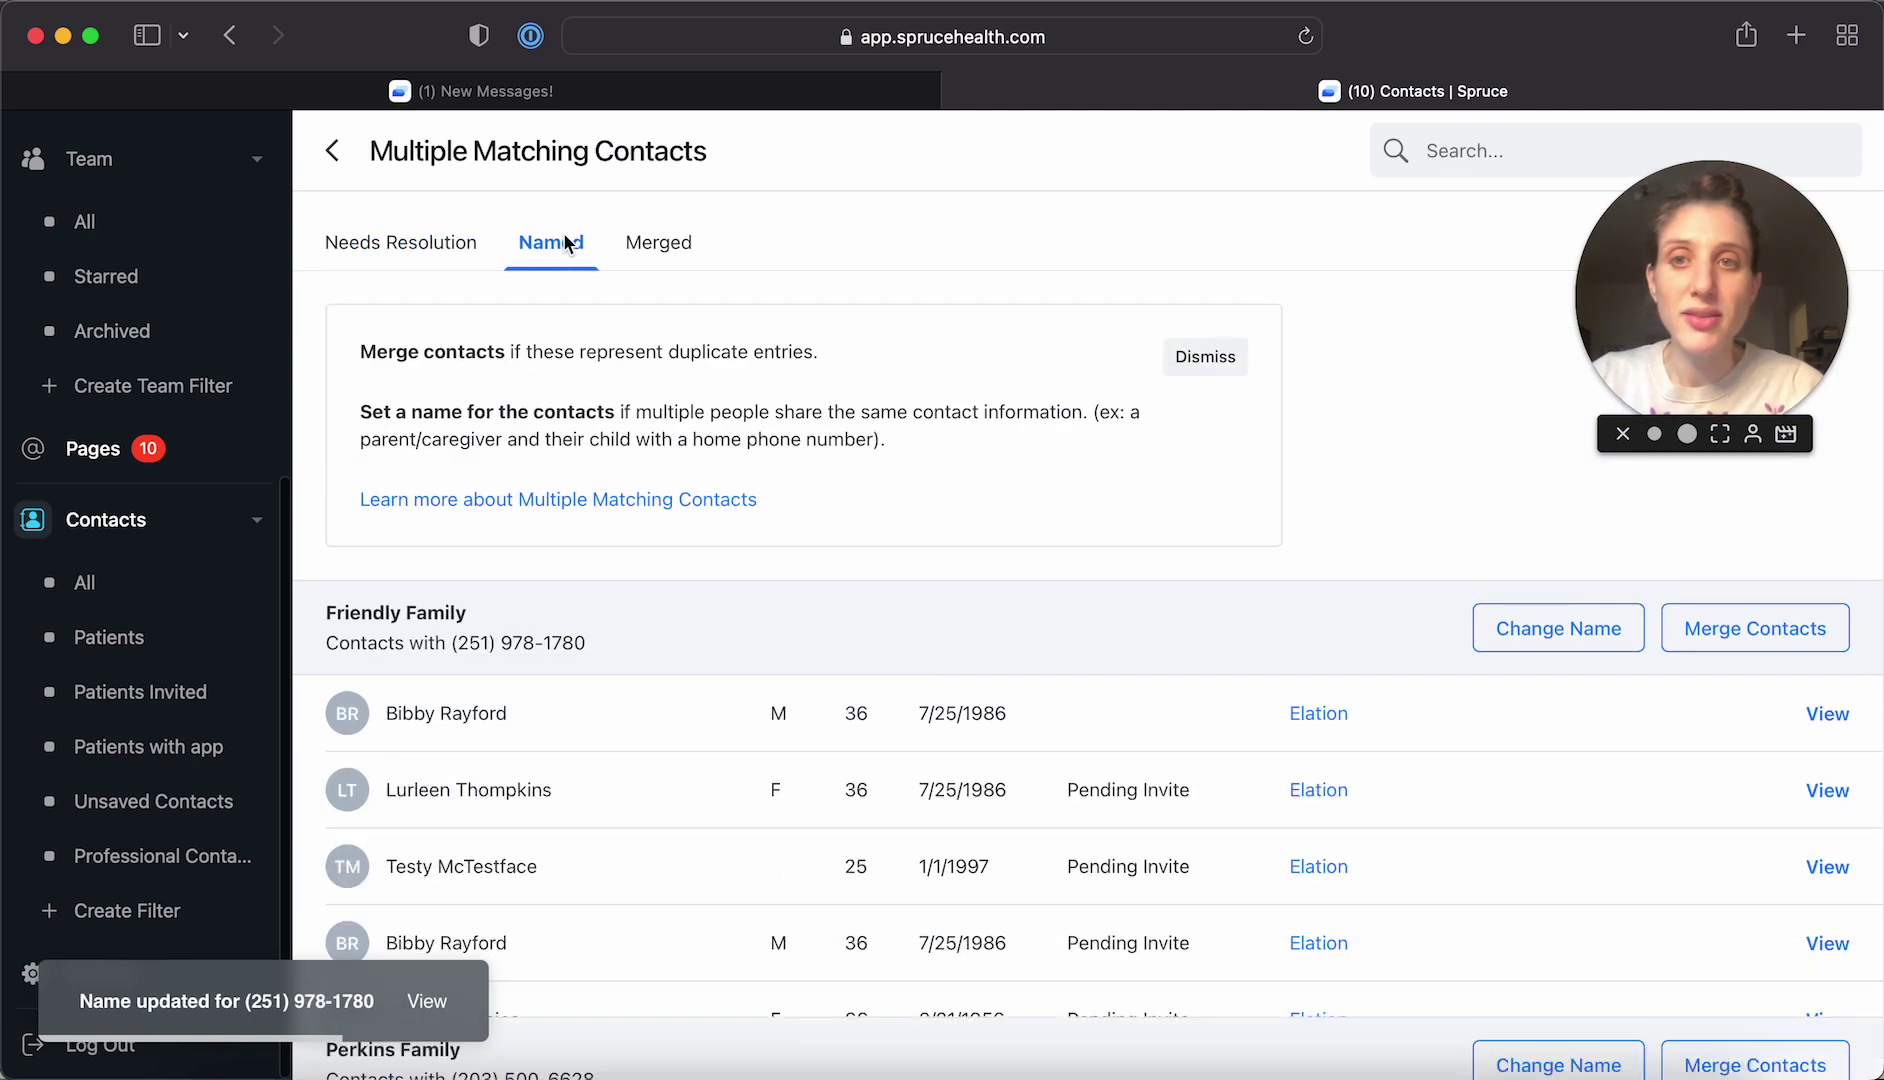
pyautogui.scroll(-3, 793, 783)
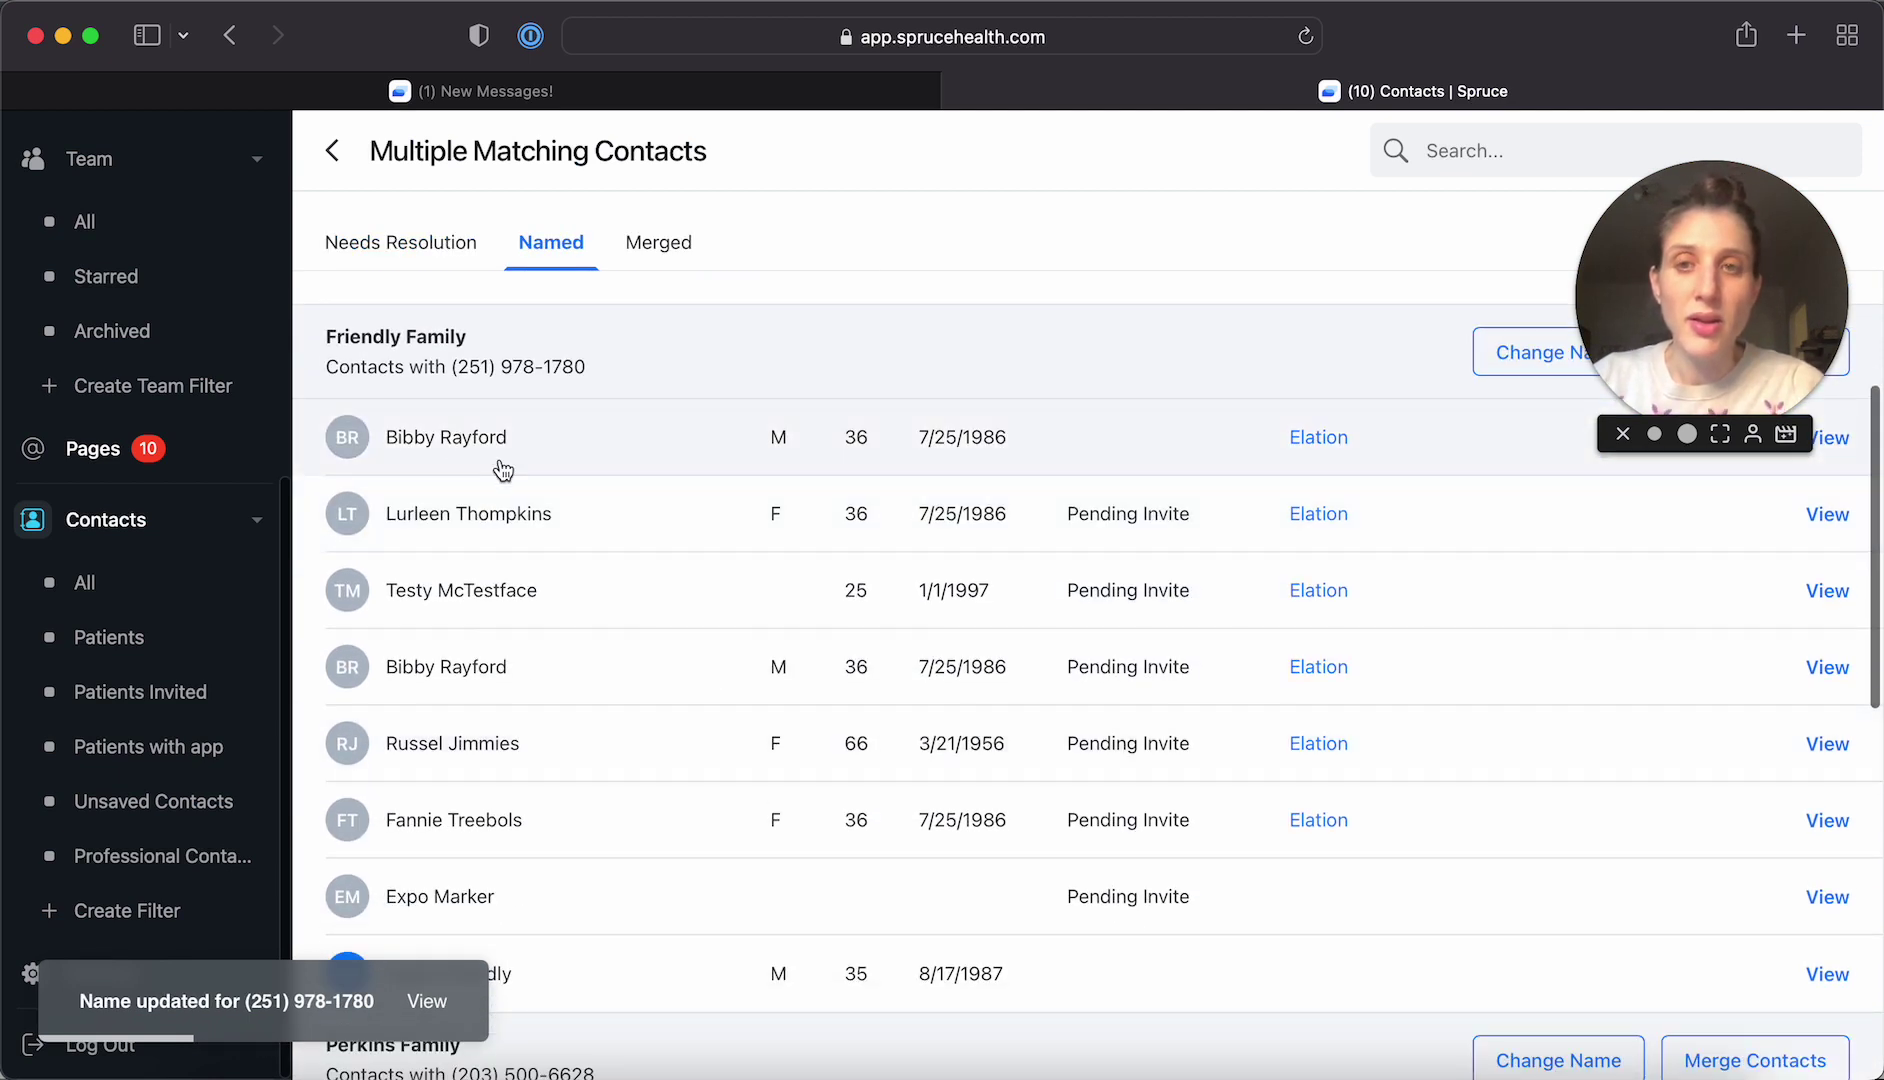
pyautogui.scroll(-2, 614, 672)
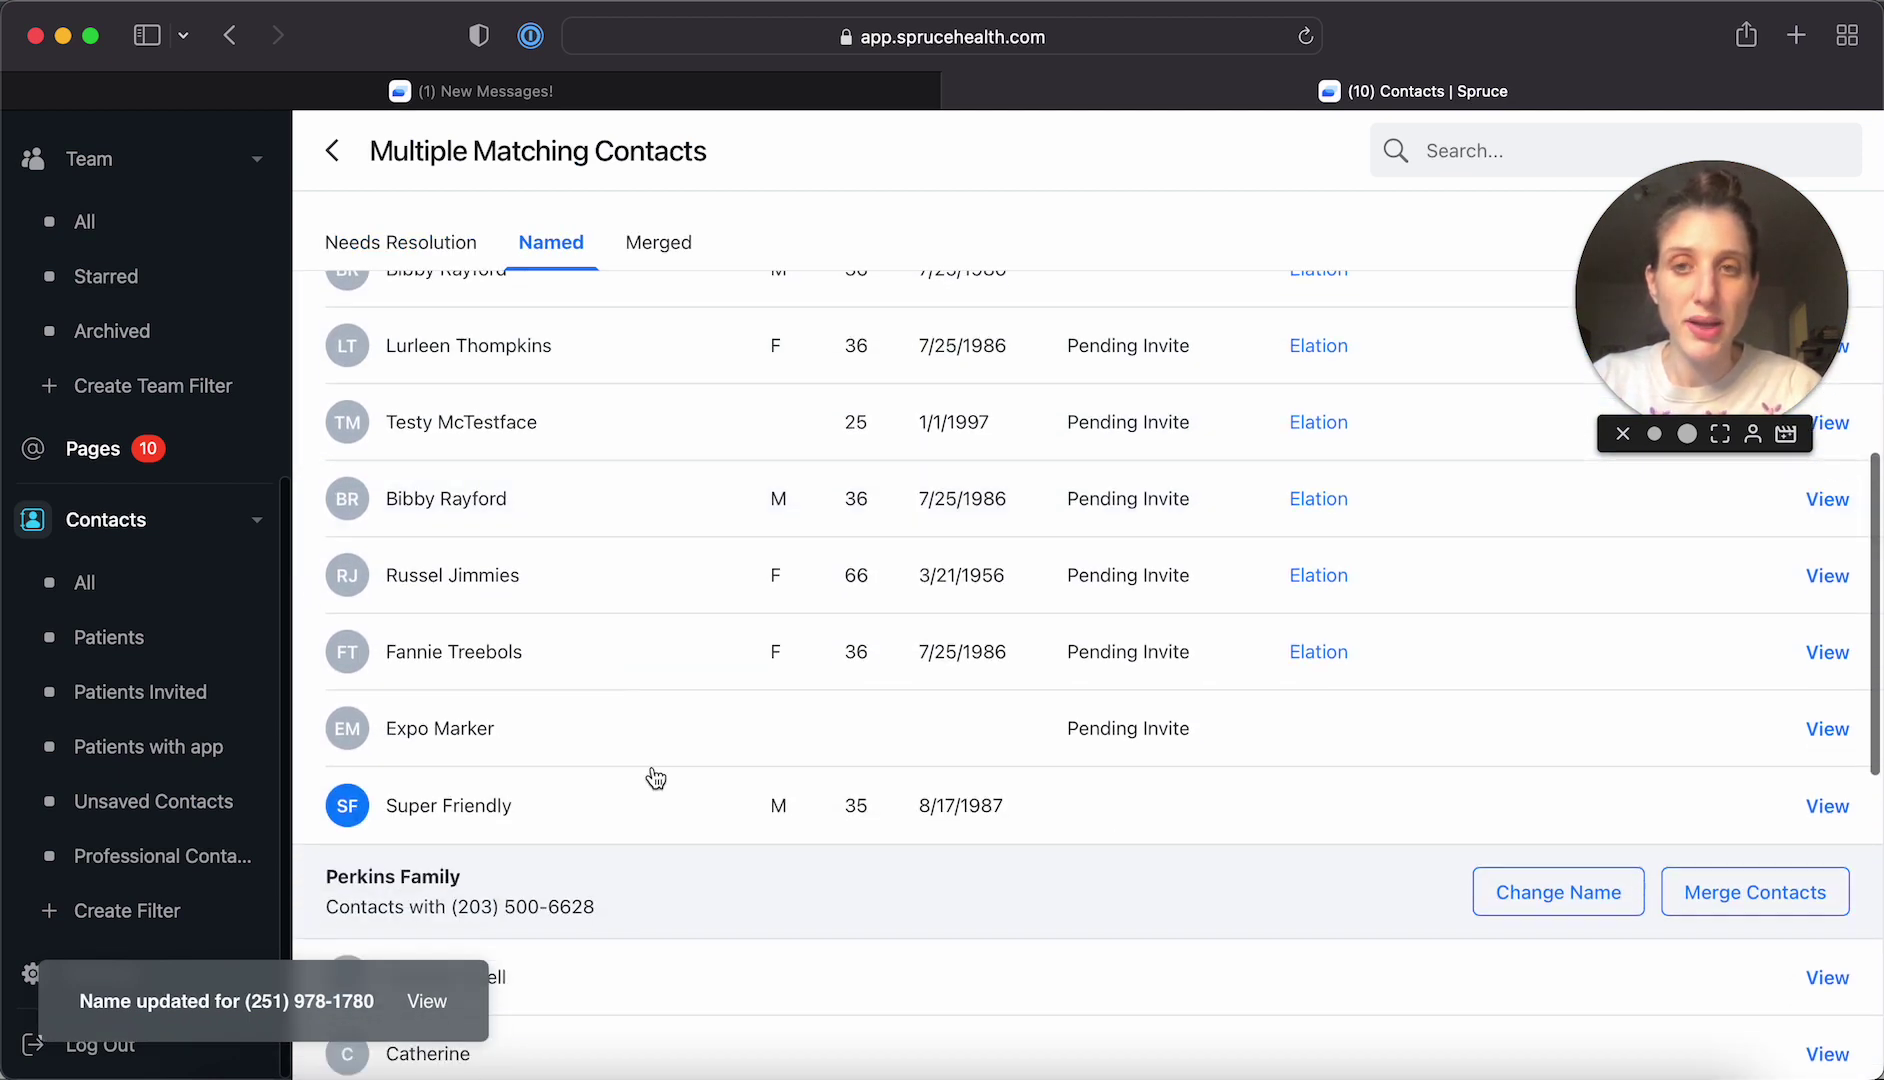
pyautogui.scroll(2, 685, 584)
pyautogui.scroll(2, 680, 393)
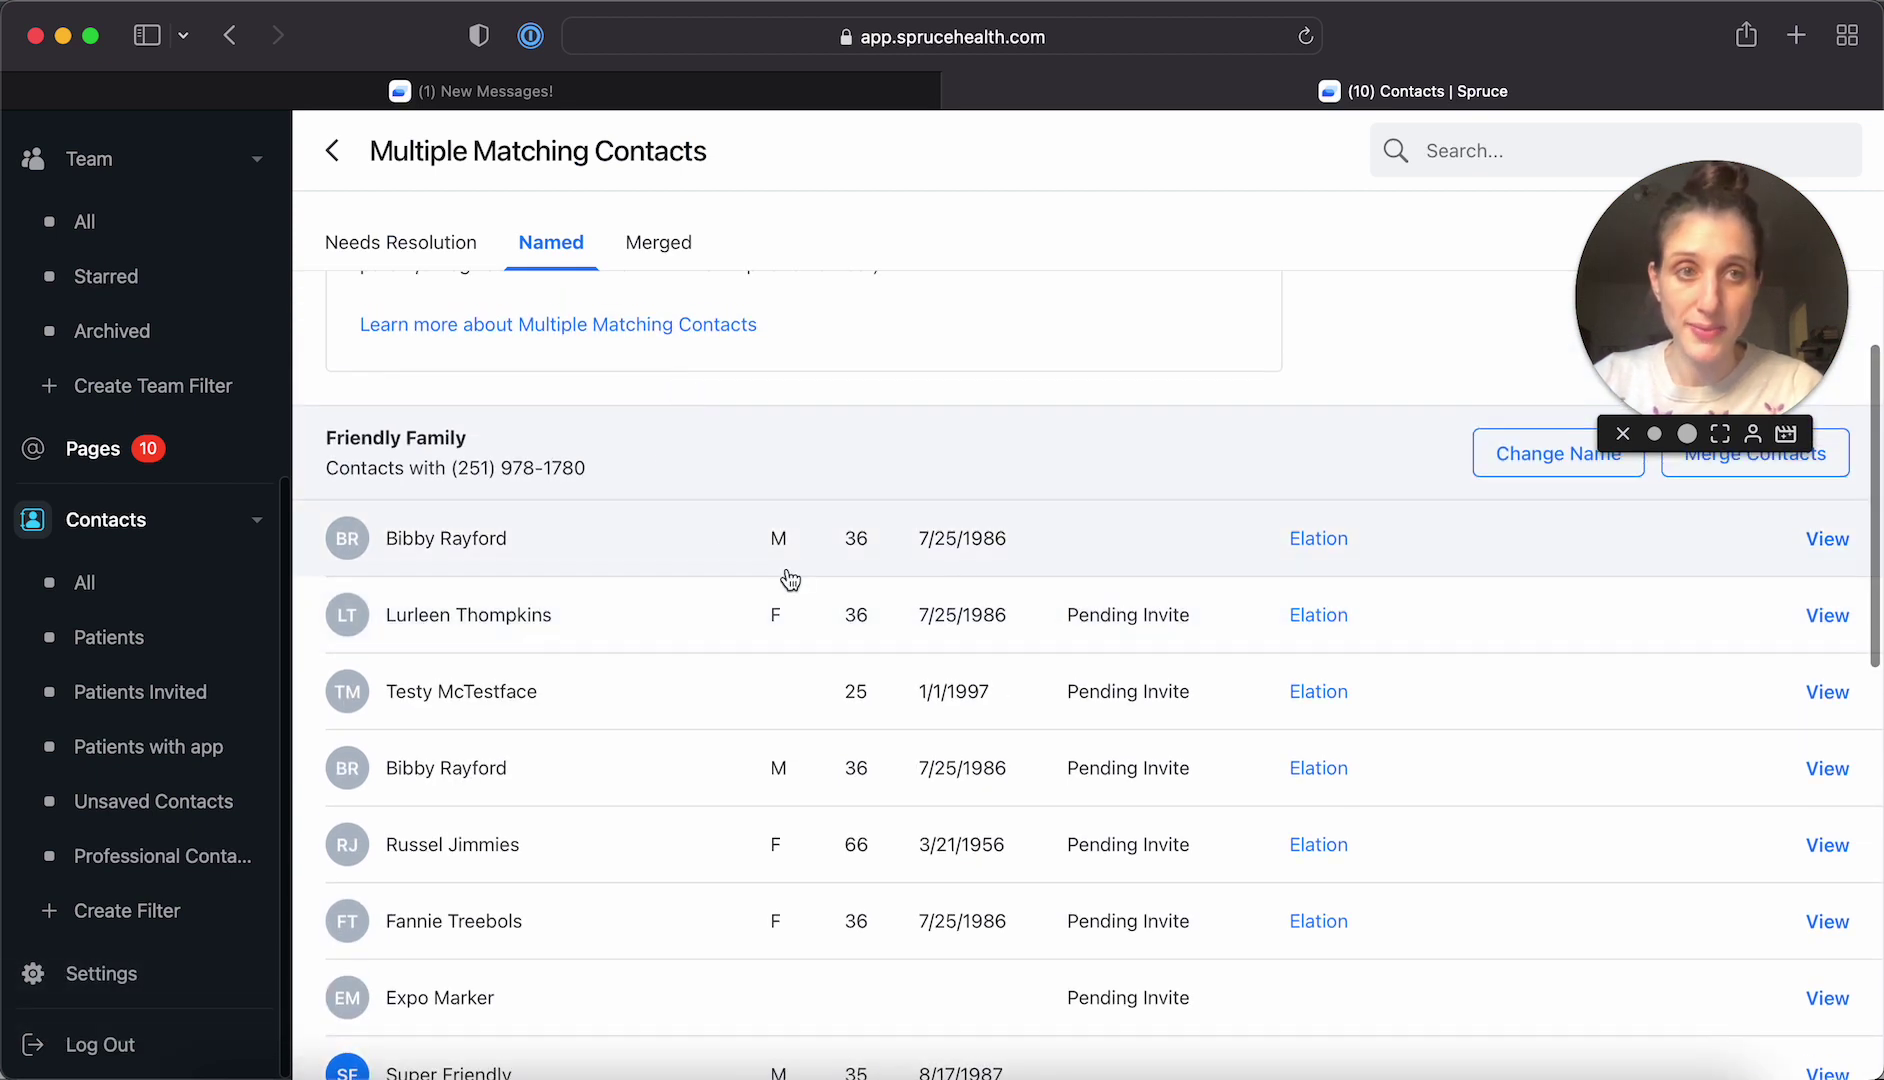